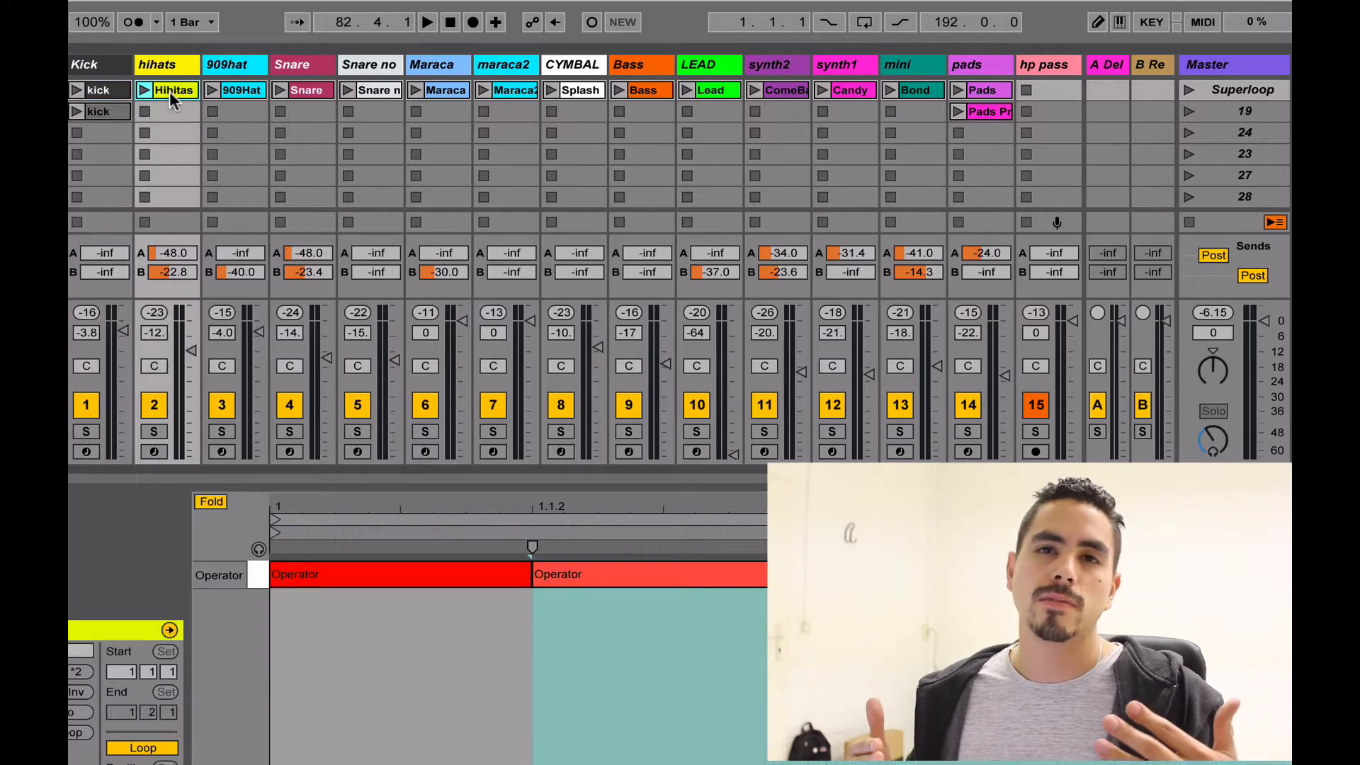
Copy all Superloop scene clips, from kick through Pads, into the Arrangement View so they start at bar 1.
click(300, 91)
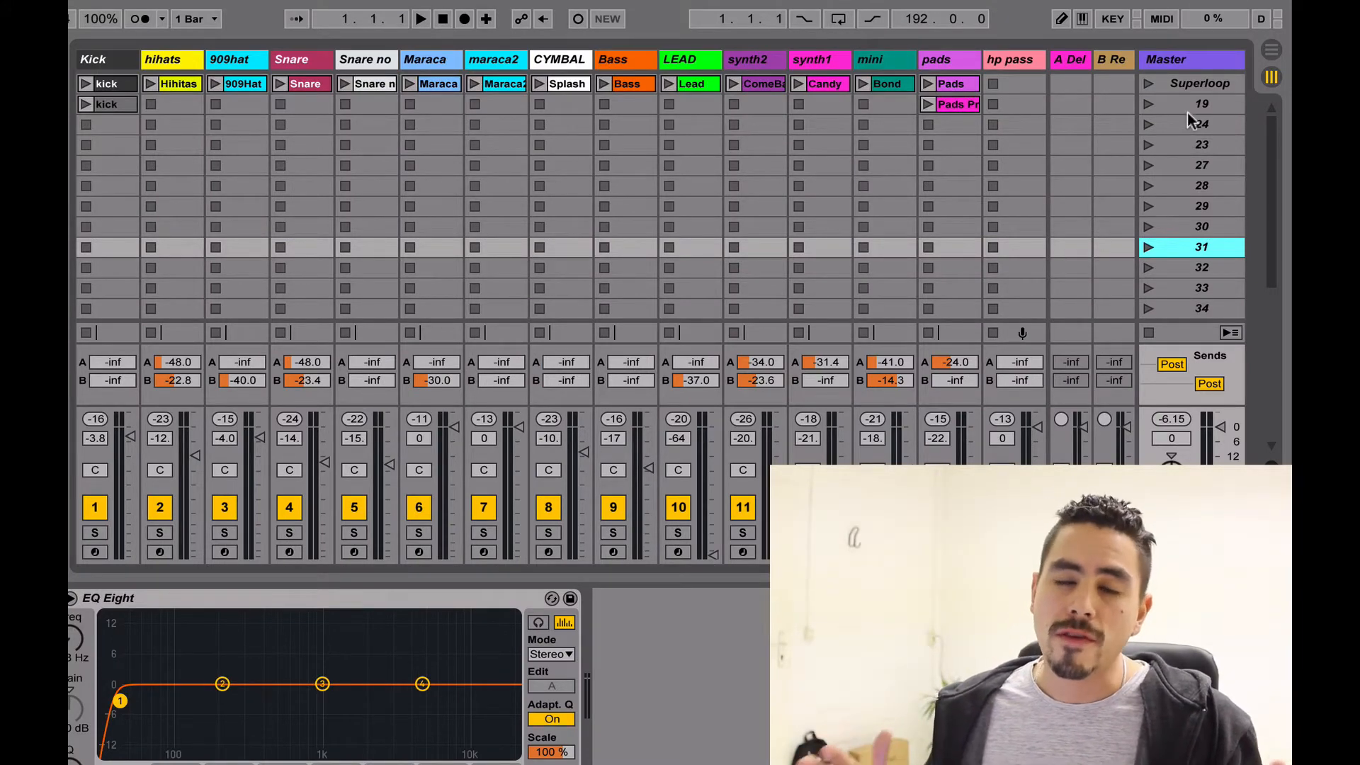
click(1187, 85)
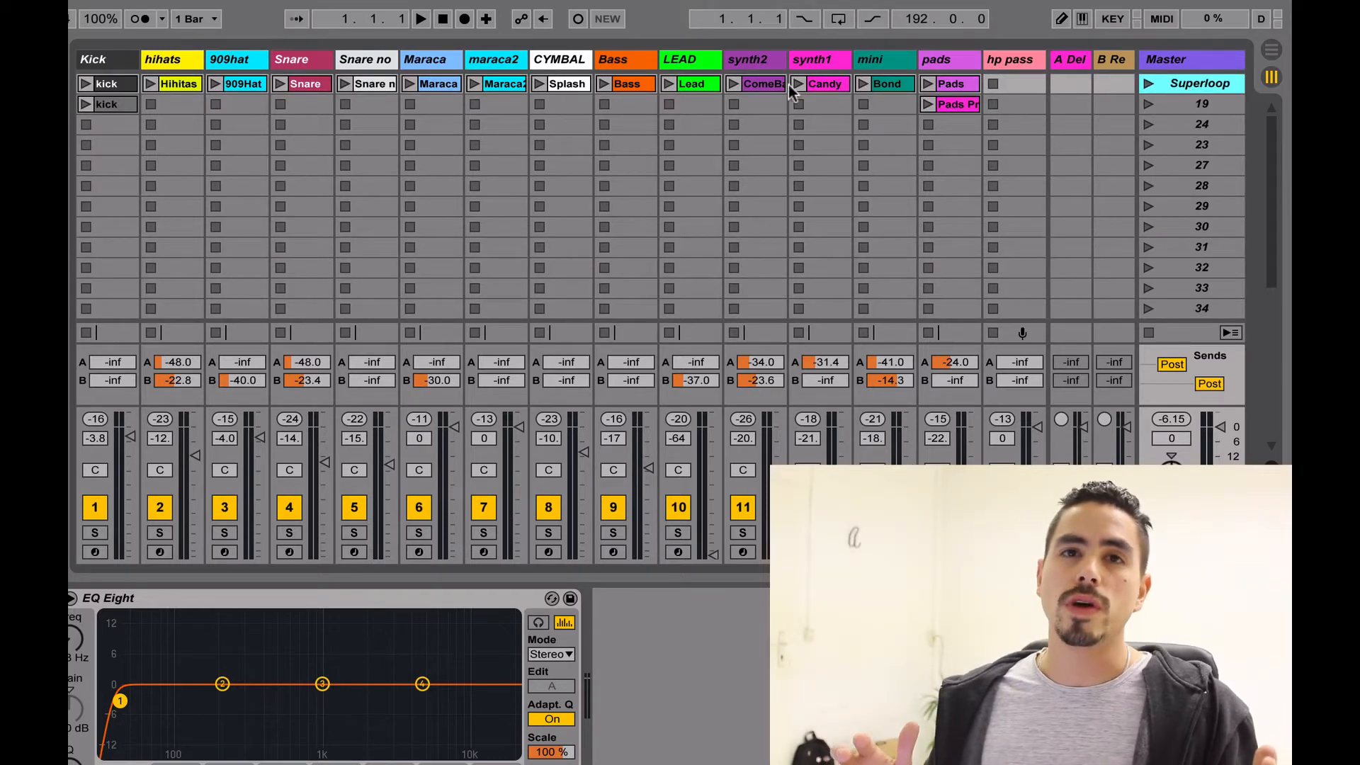
click(119, 85)
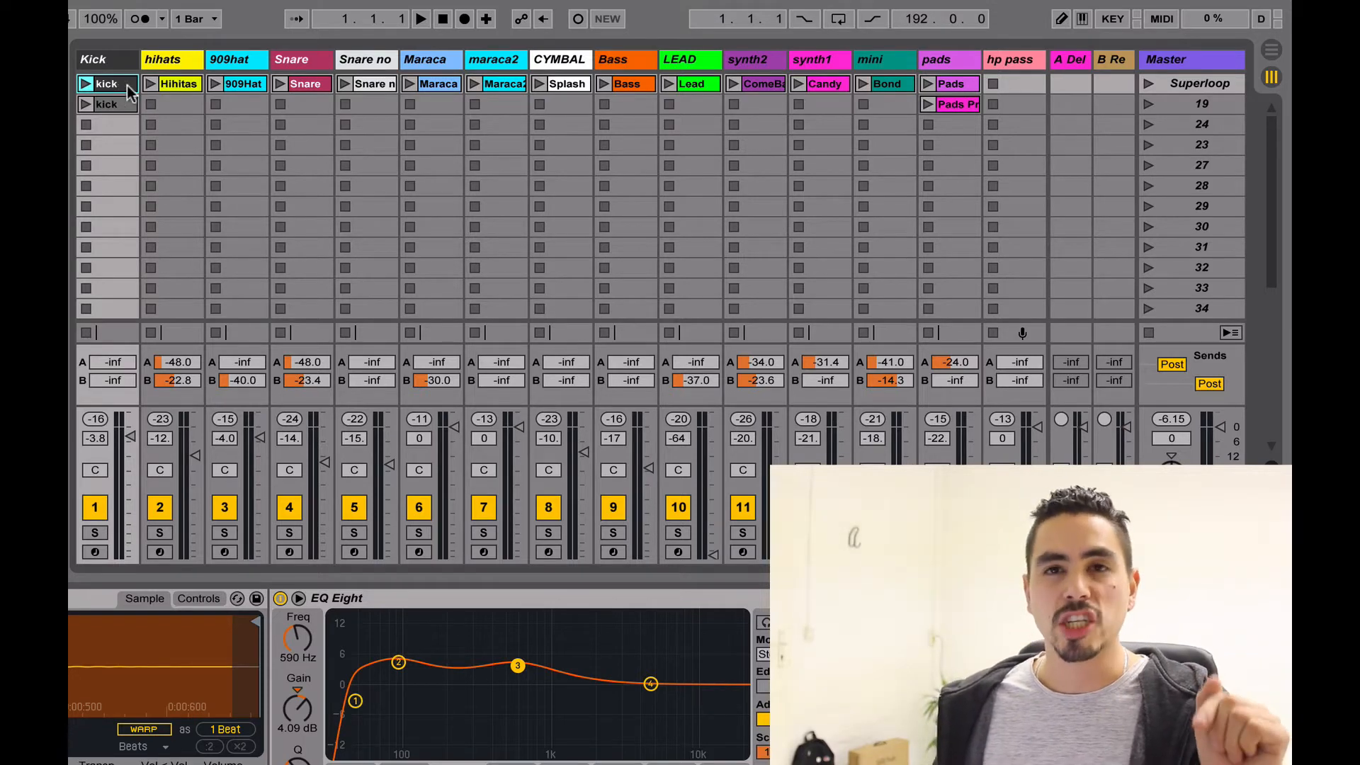
click(956, 88)
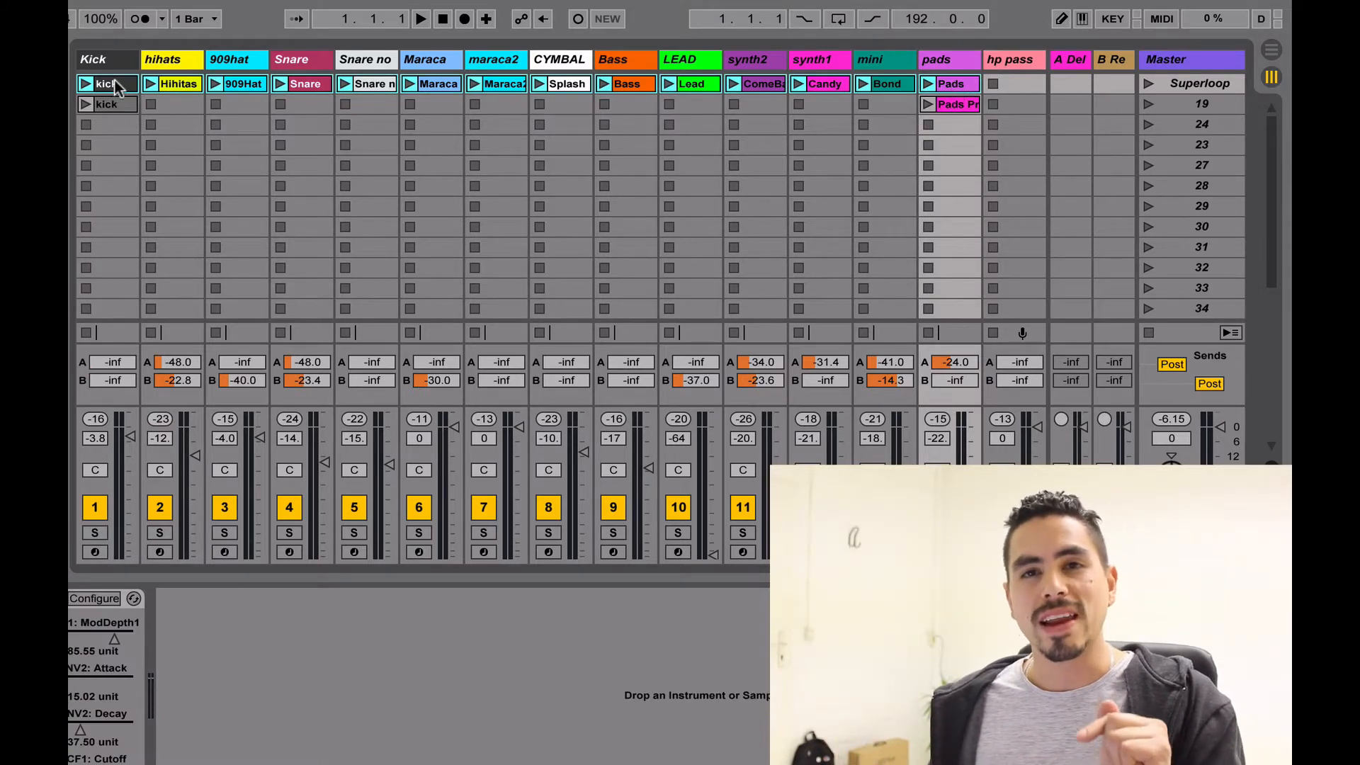
drag(116, 86, 129, 166)
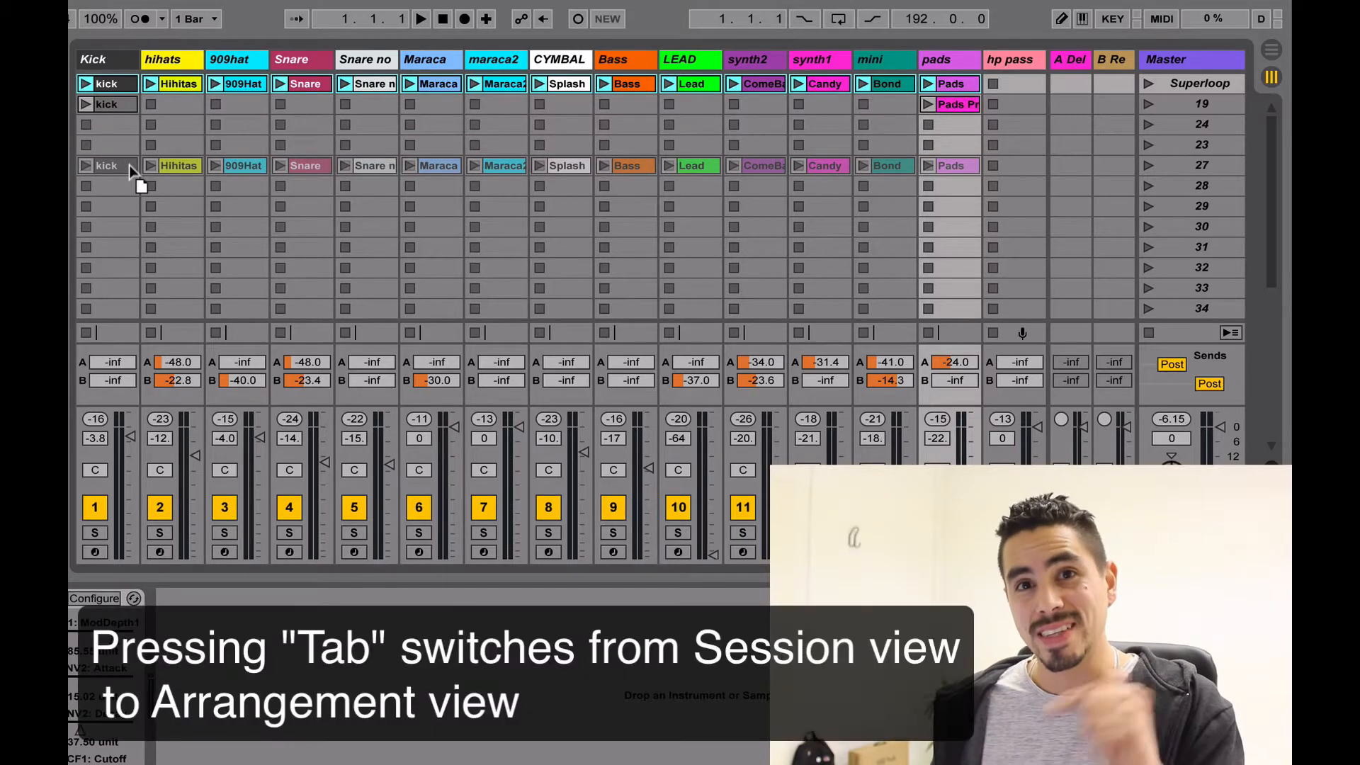
key(Tab)
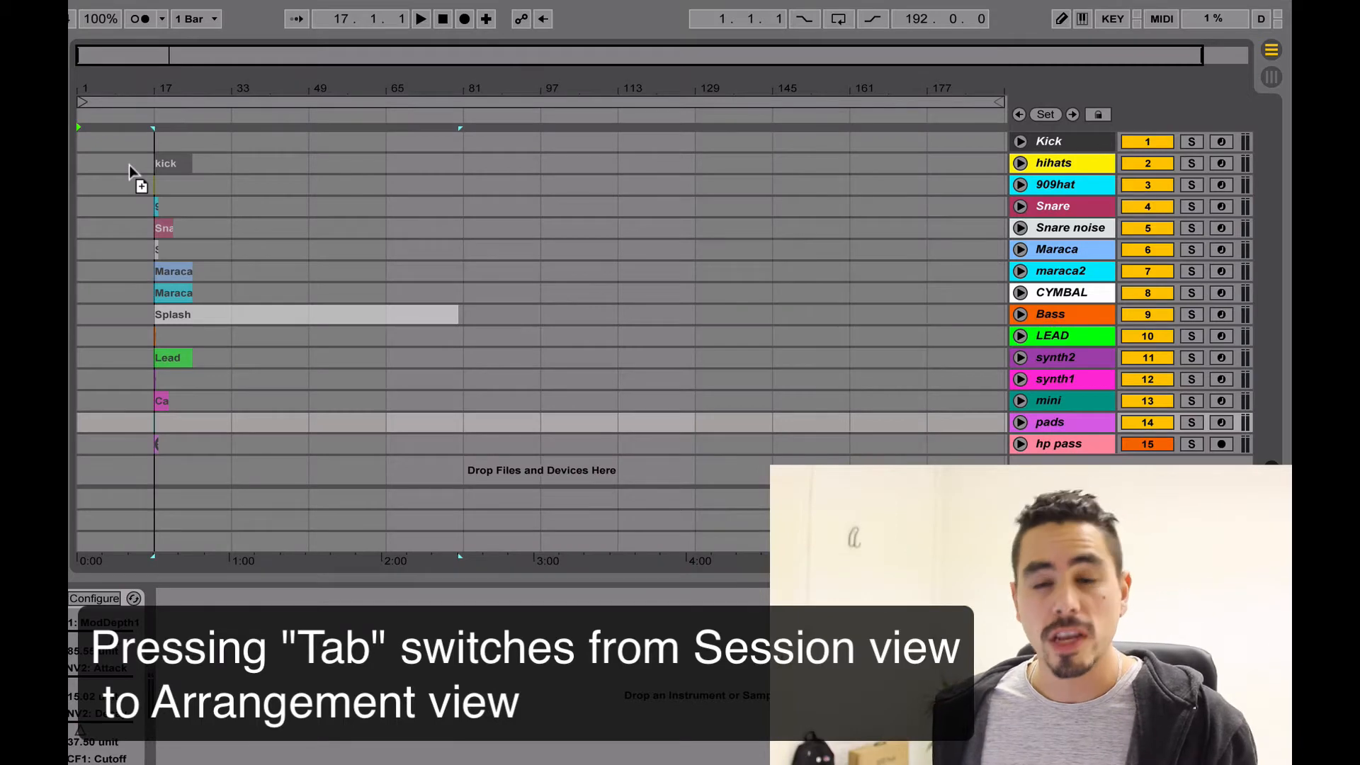
drag(129, 164, 92, 96)
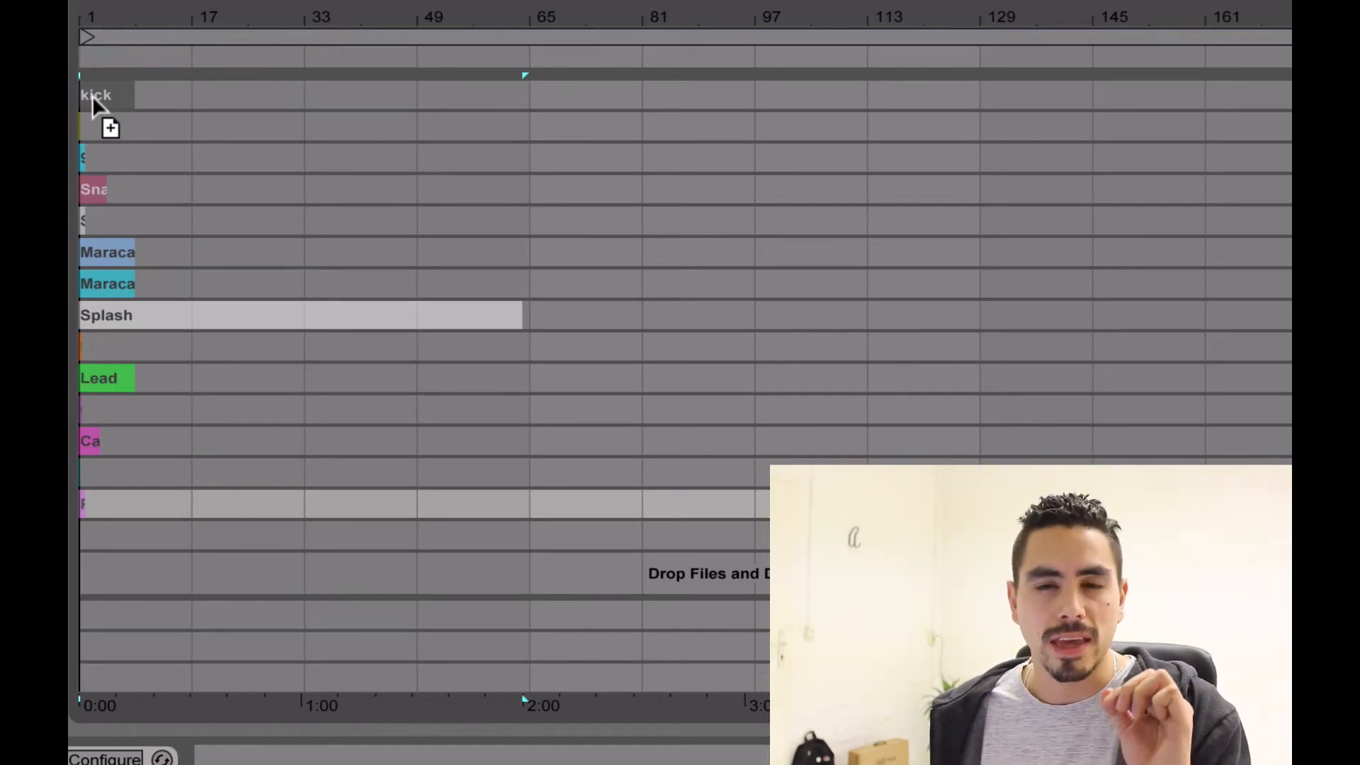
drag(92, 96, 92, 95)
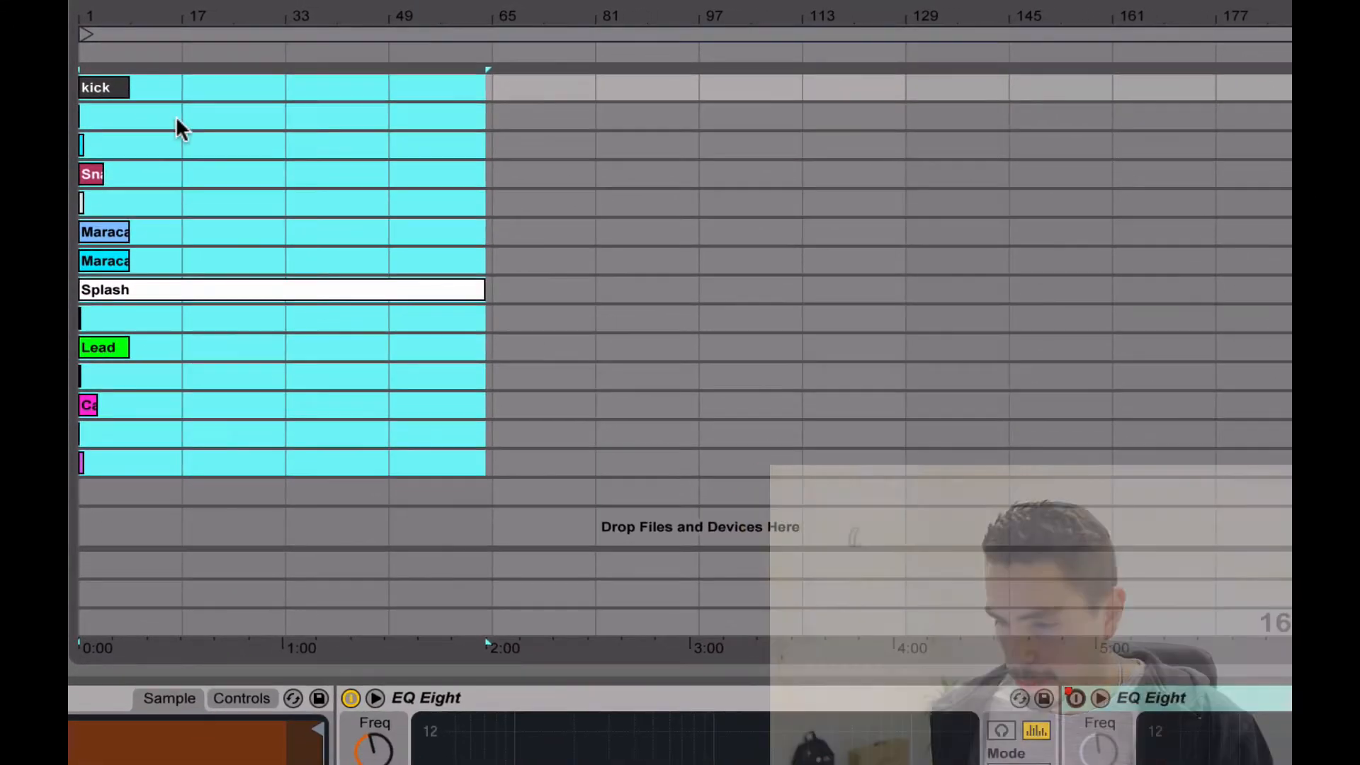
Extend the shorter looped clips, from Hihitas down to Pads, to end at bar 9 like the kick clip.
click(177, 119)
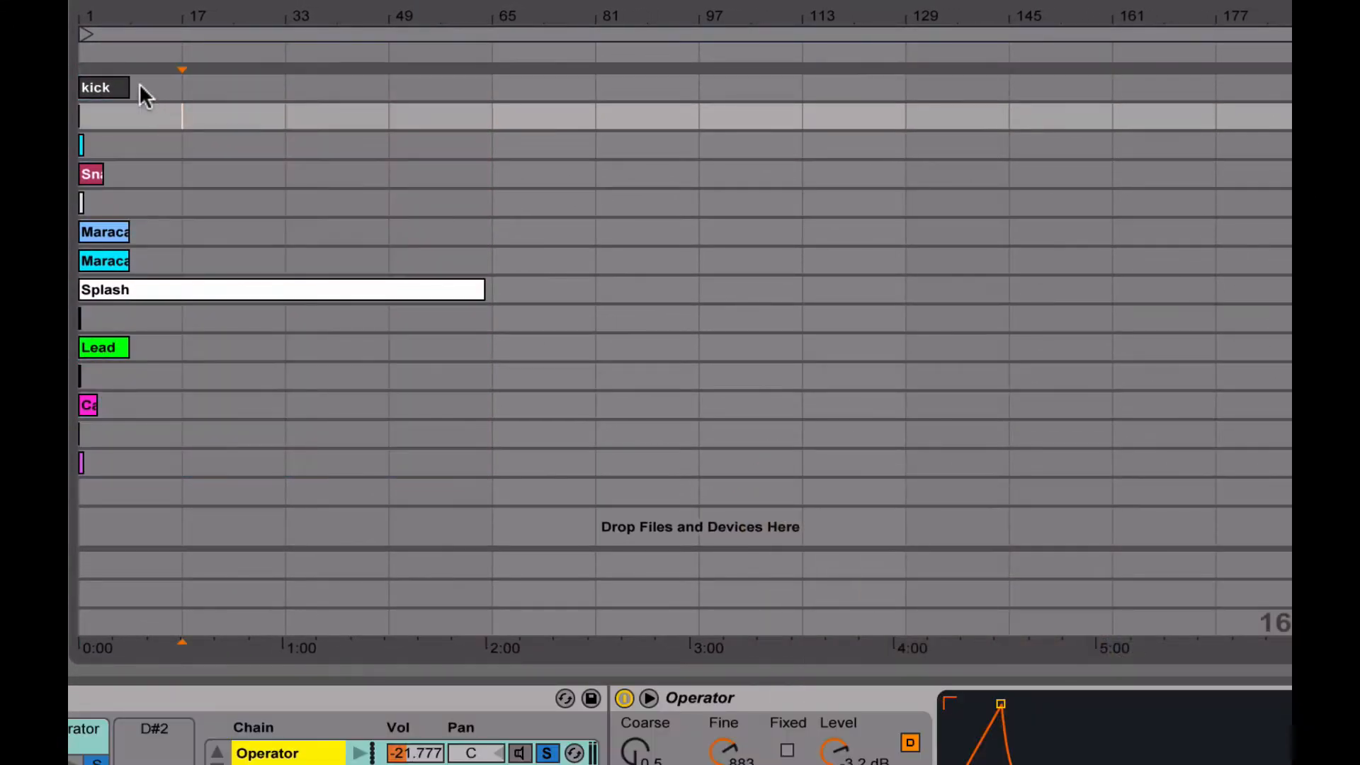
key(plus)
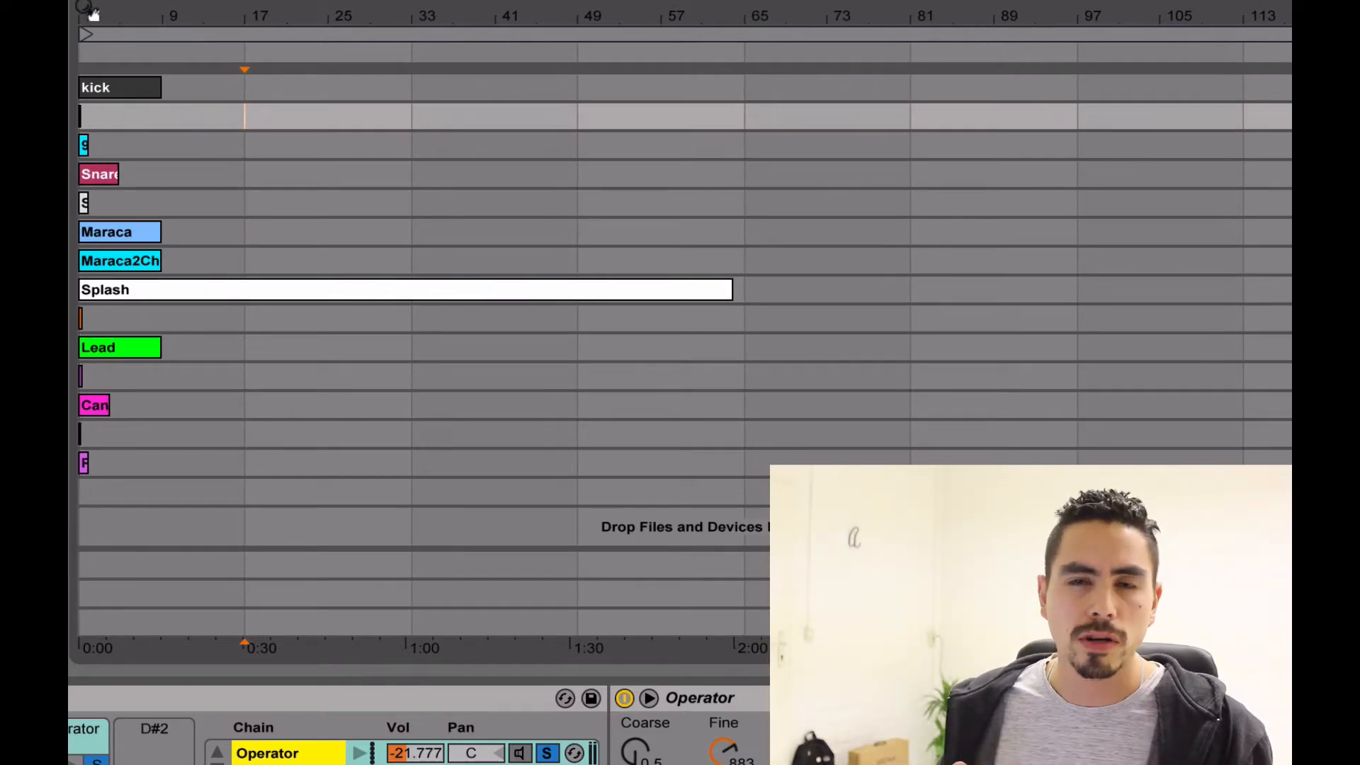
key(plus)
key(plus)
key(plus)
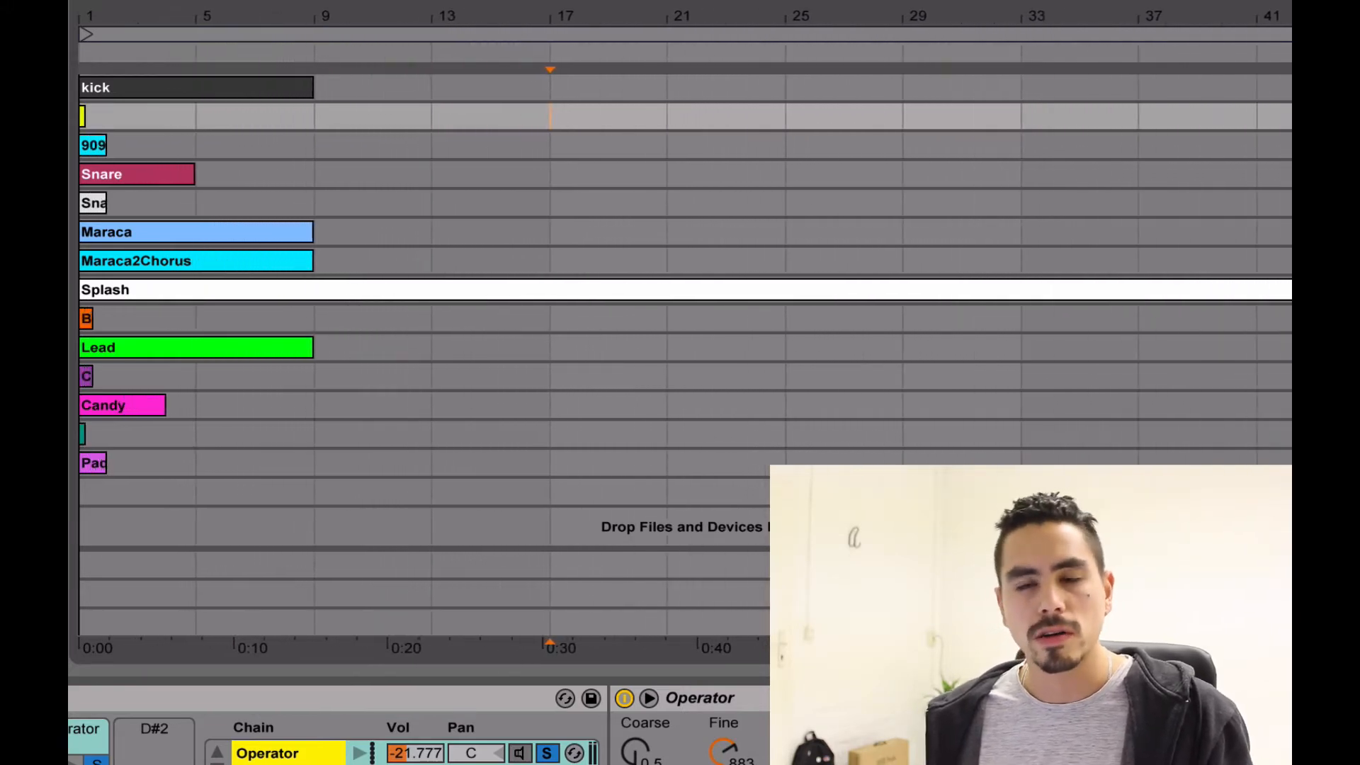
key(plus)
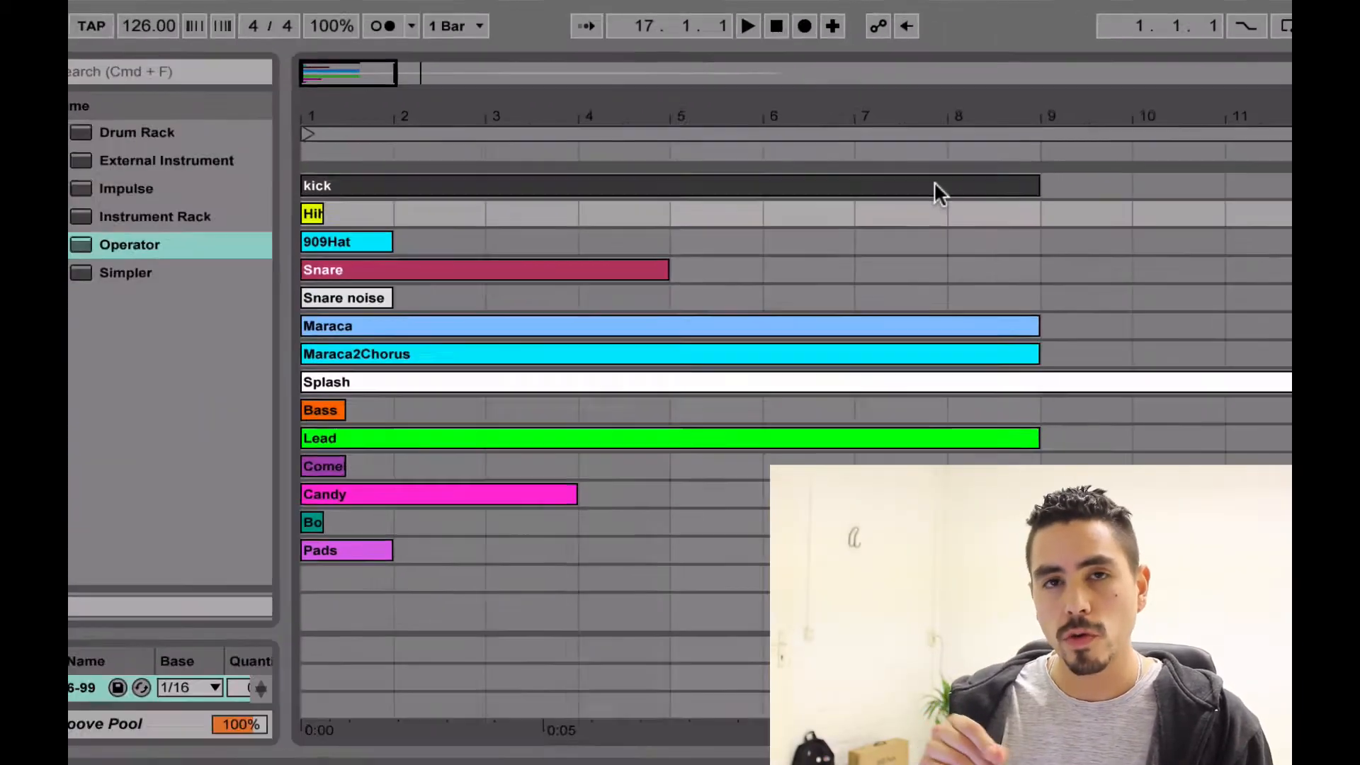
click(599, 341)
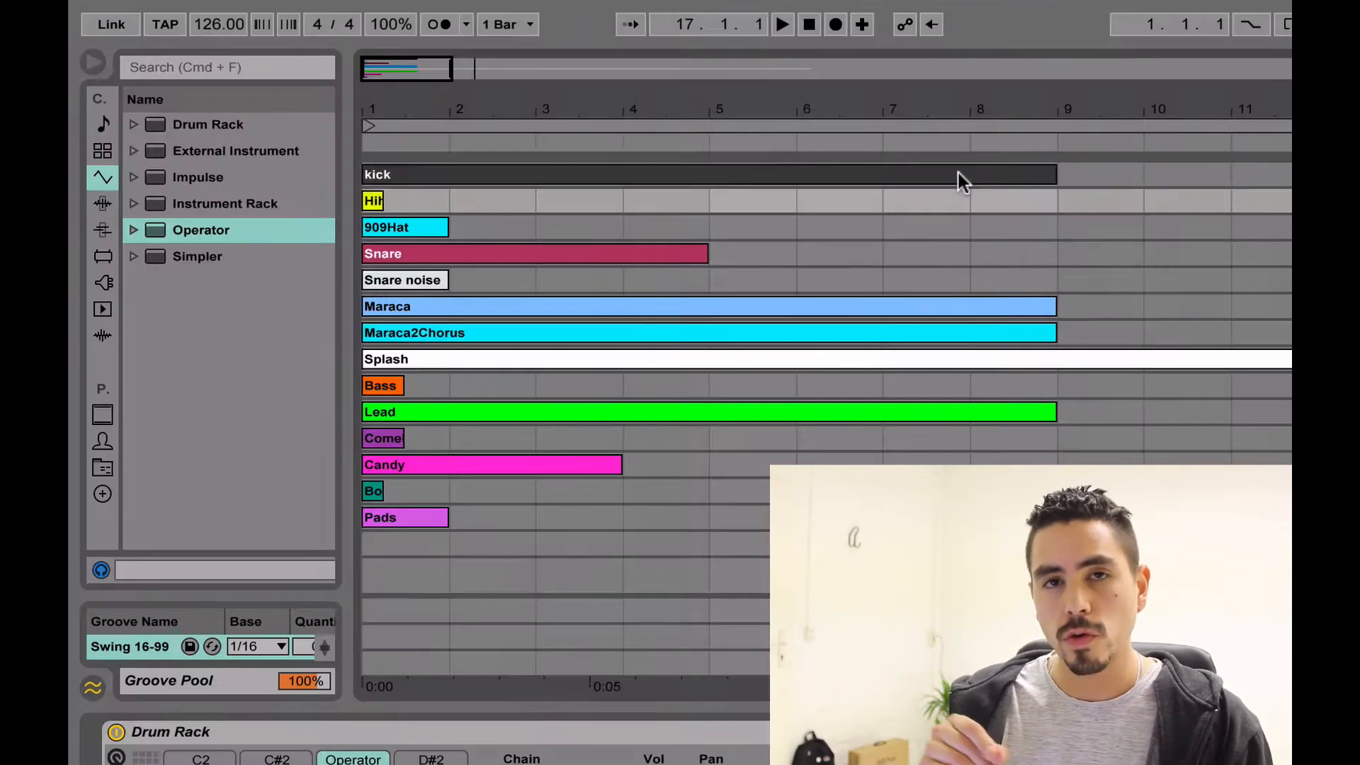
drag(383, 201, 1057, 192)
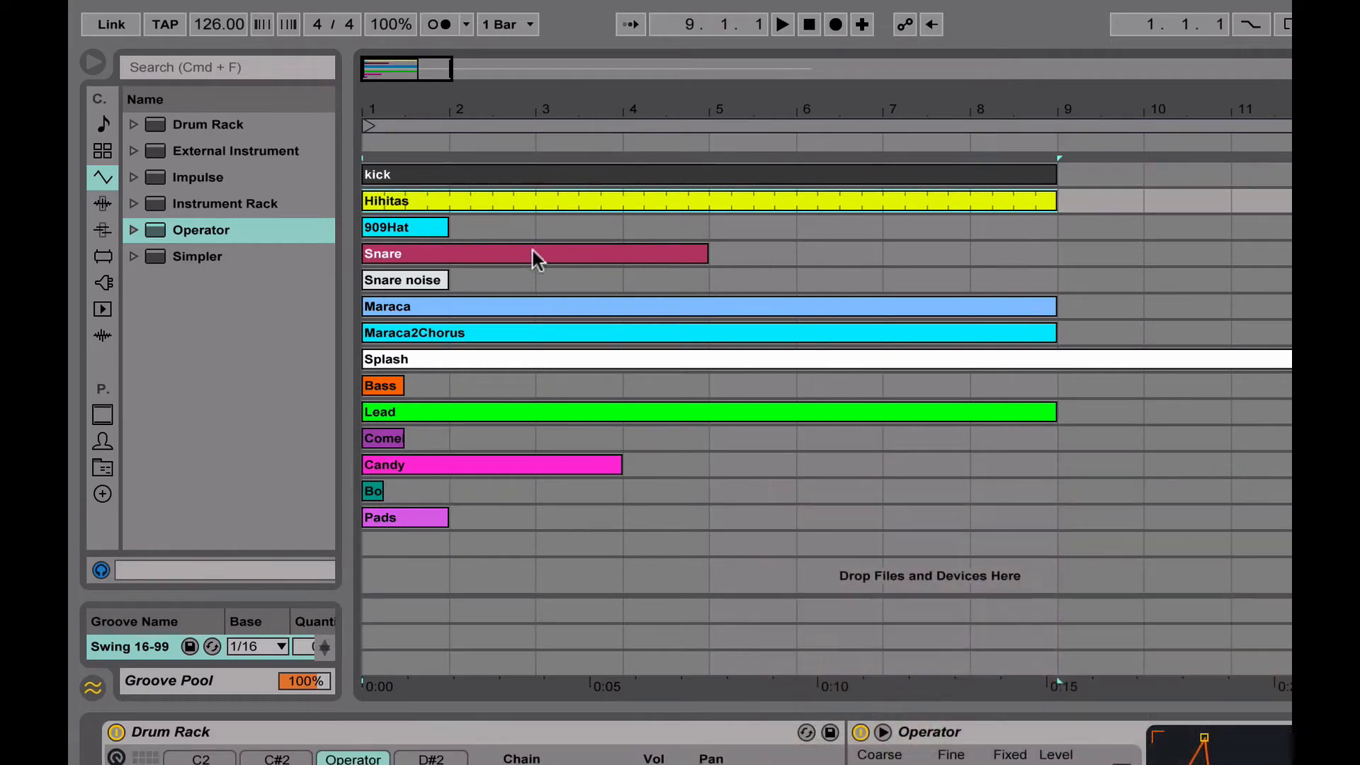
drag(446, 227, 1053, 227)
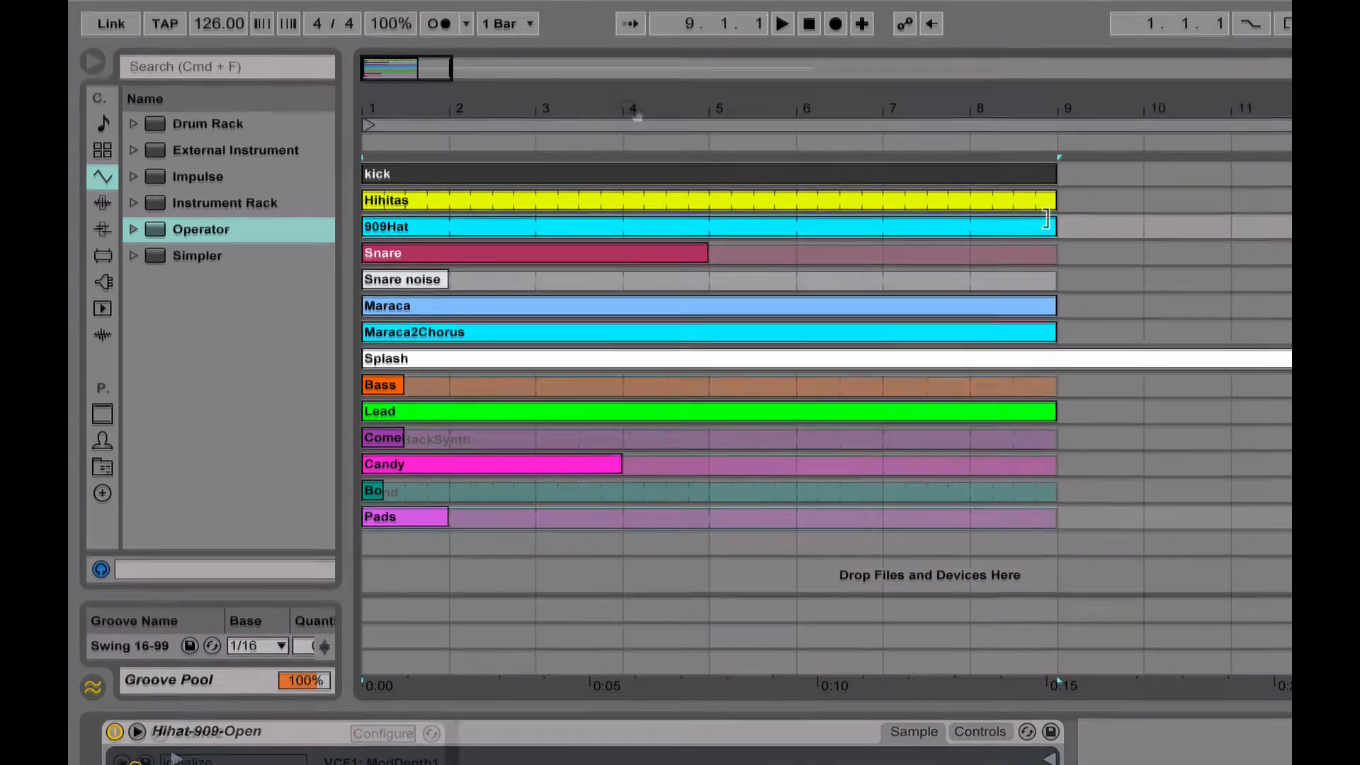
Consolidate the eight-bar clips on the kick through maraca2 tracks and the Bass through pads tracks, leaving out Splash.
scroll(821, 354, down, 10)
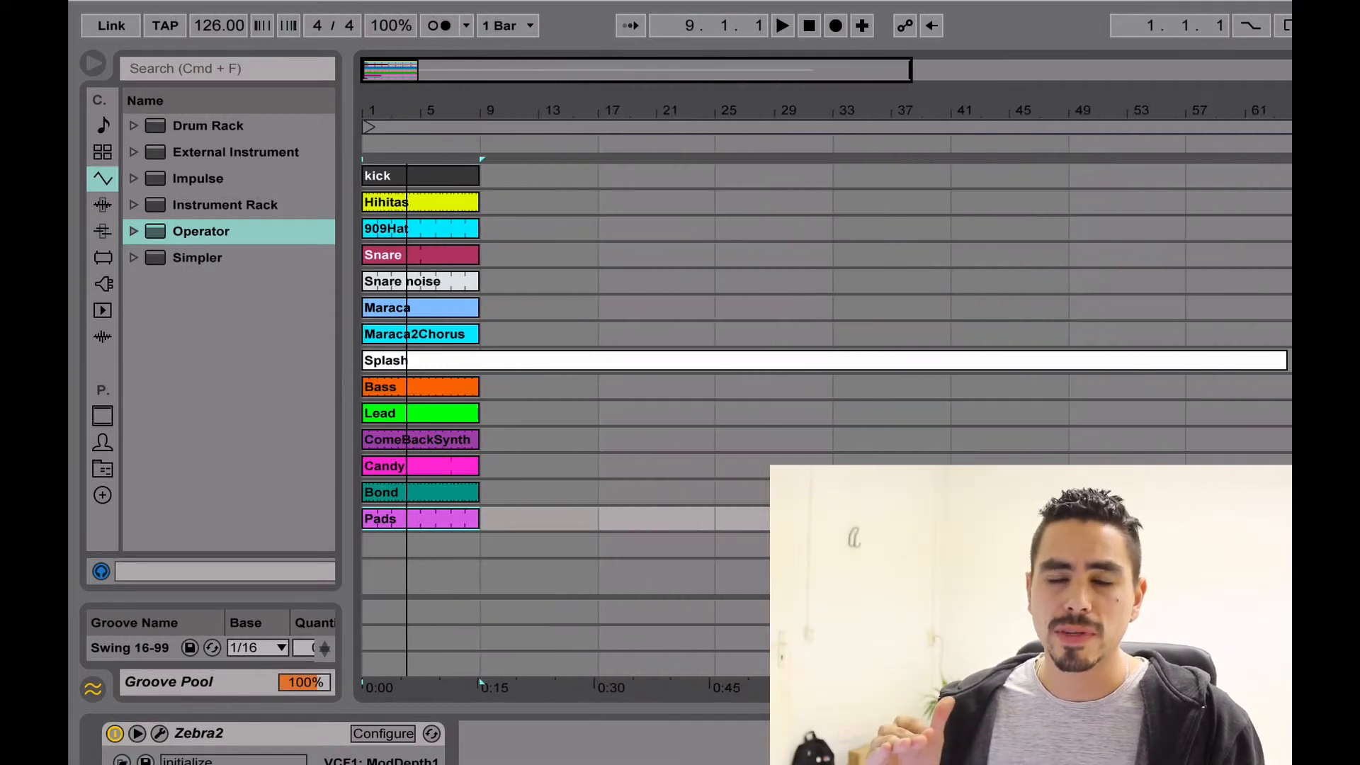
scroll(822, 354, down, 8)
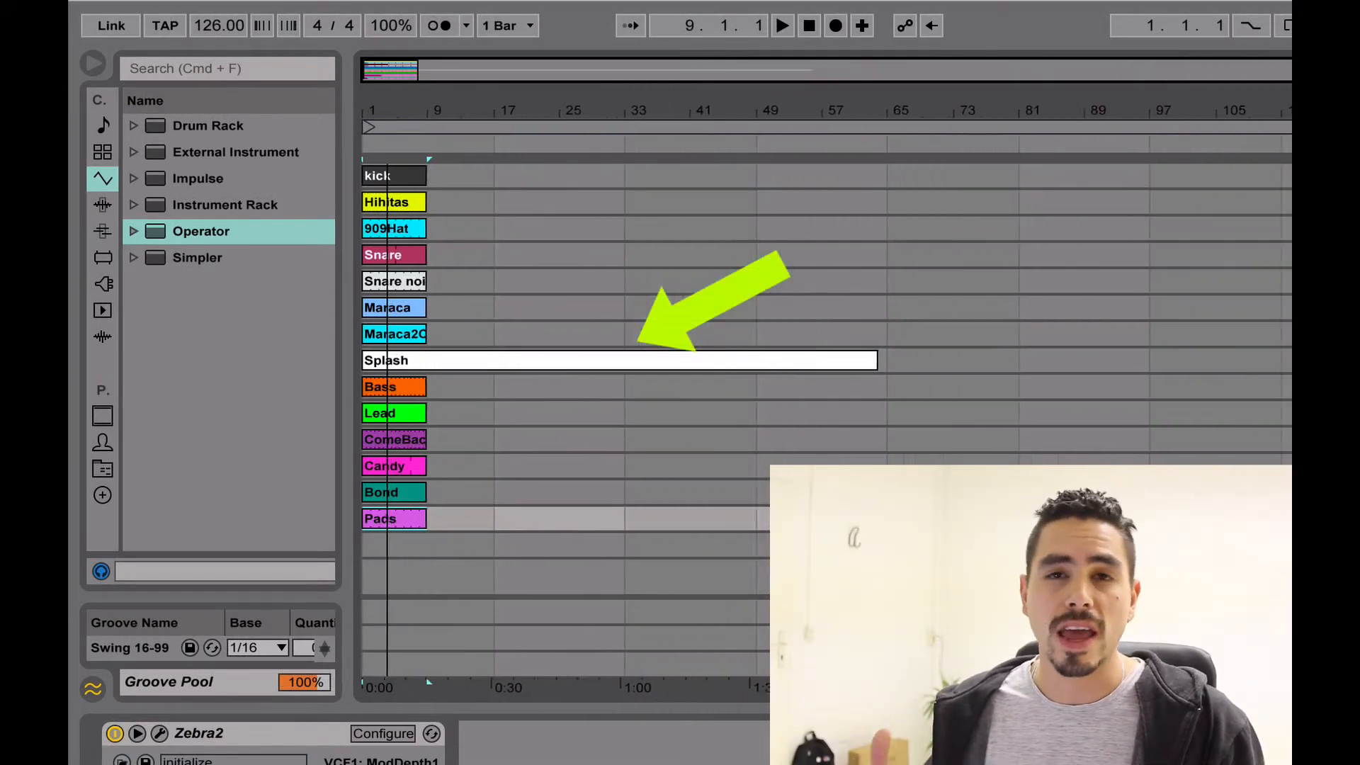
scroll(409, 170, up, 4)
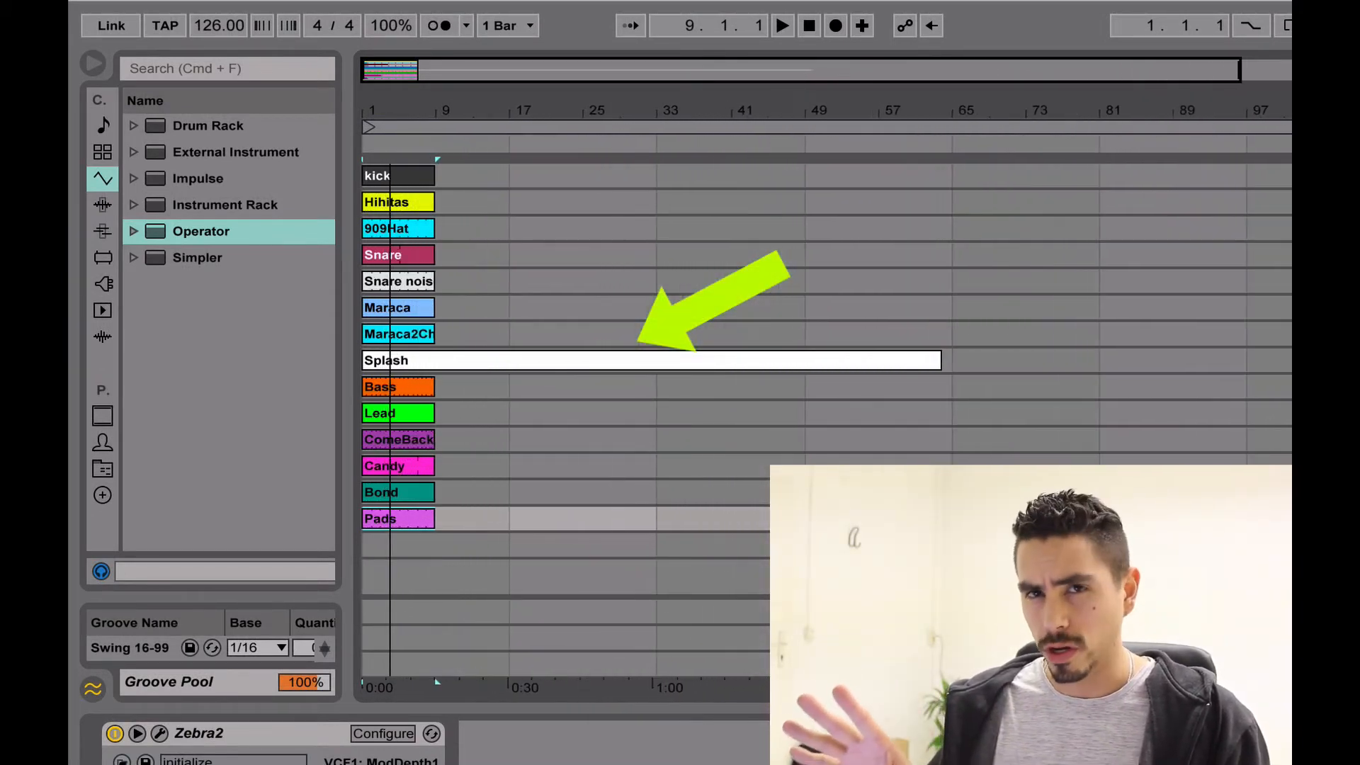
click(405, 183)
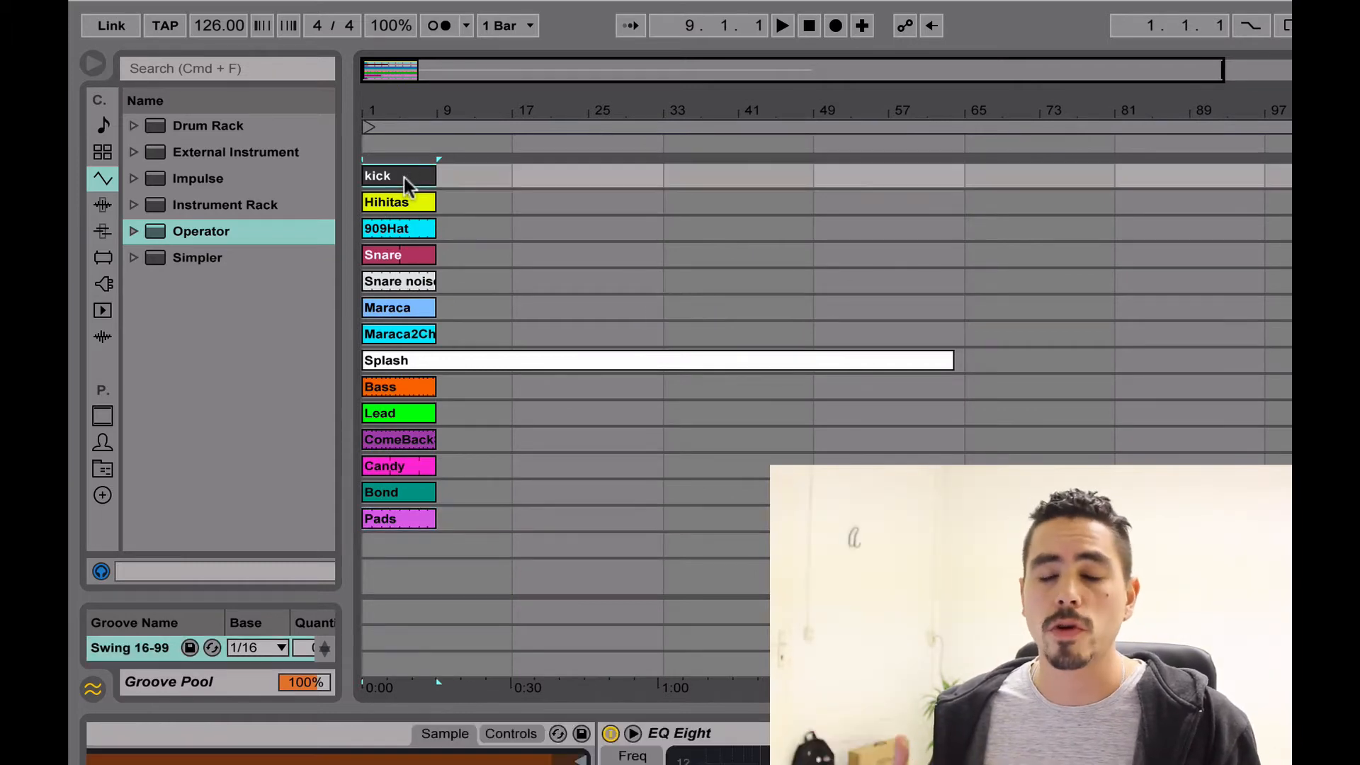
right_click(405, 186)
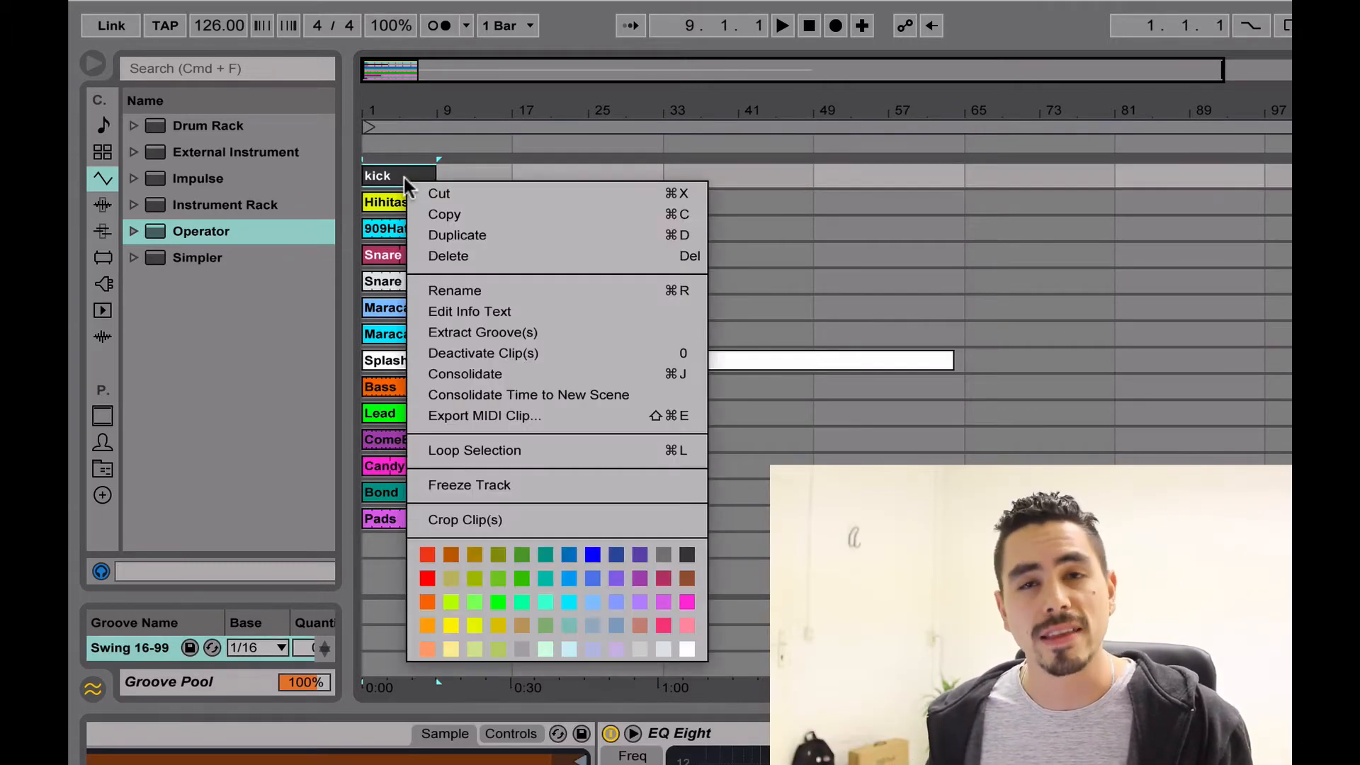
click(482, 371)
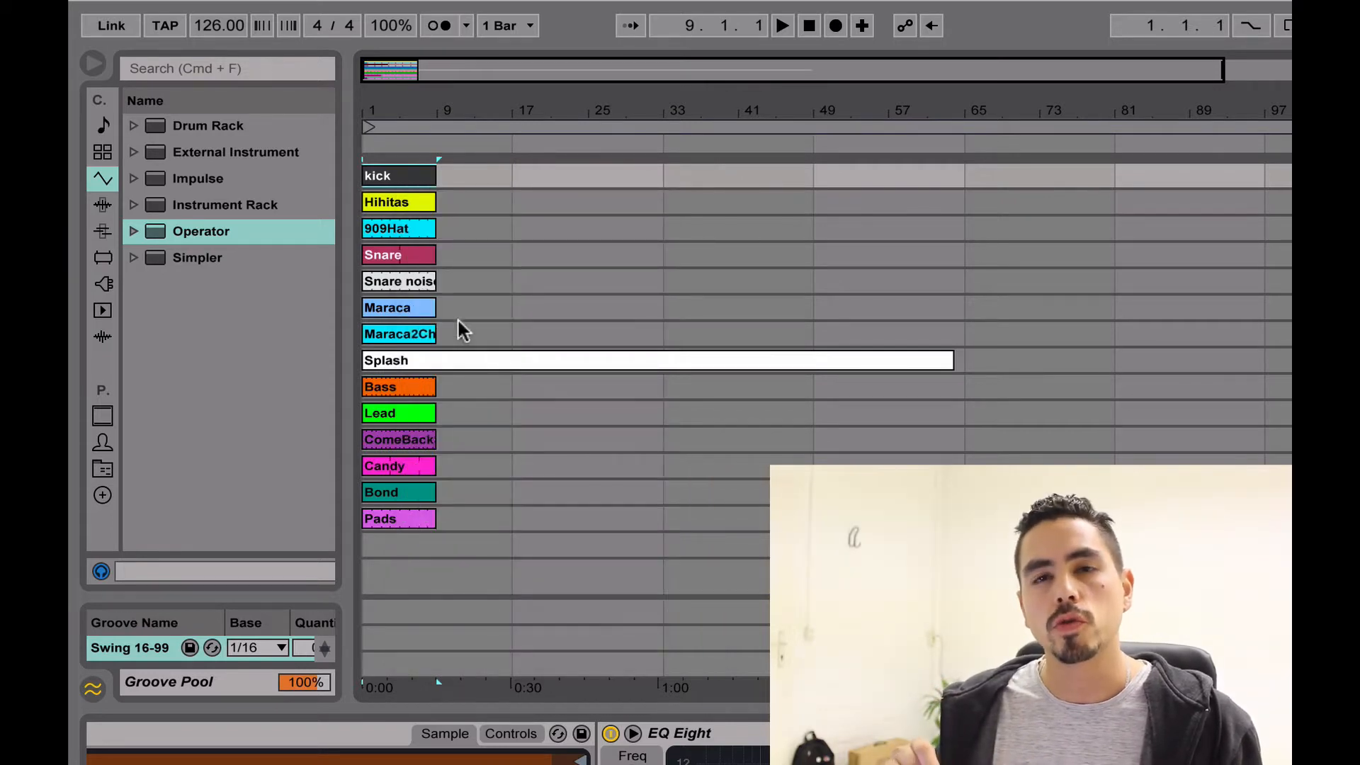
click(393, 337)
right_click(392, 337)
click(455, 481)
click(388, 394)
right_click(410, 513)
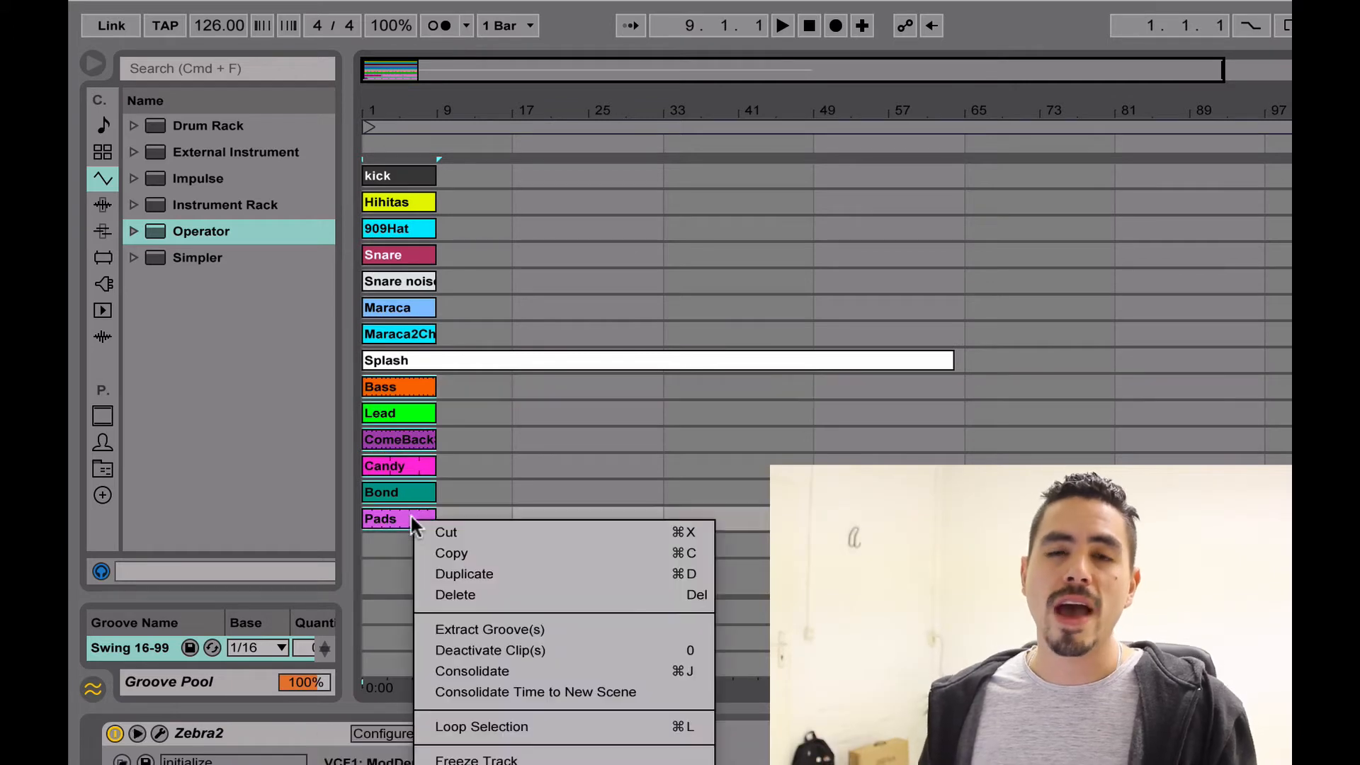
click(510, 670)
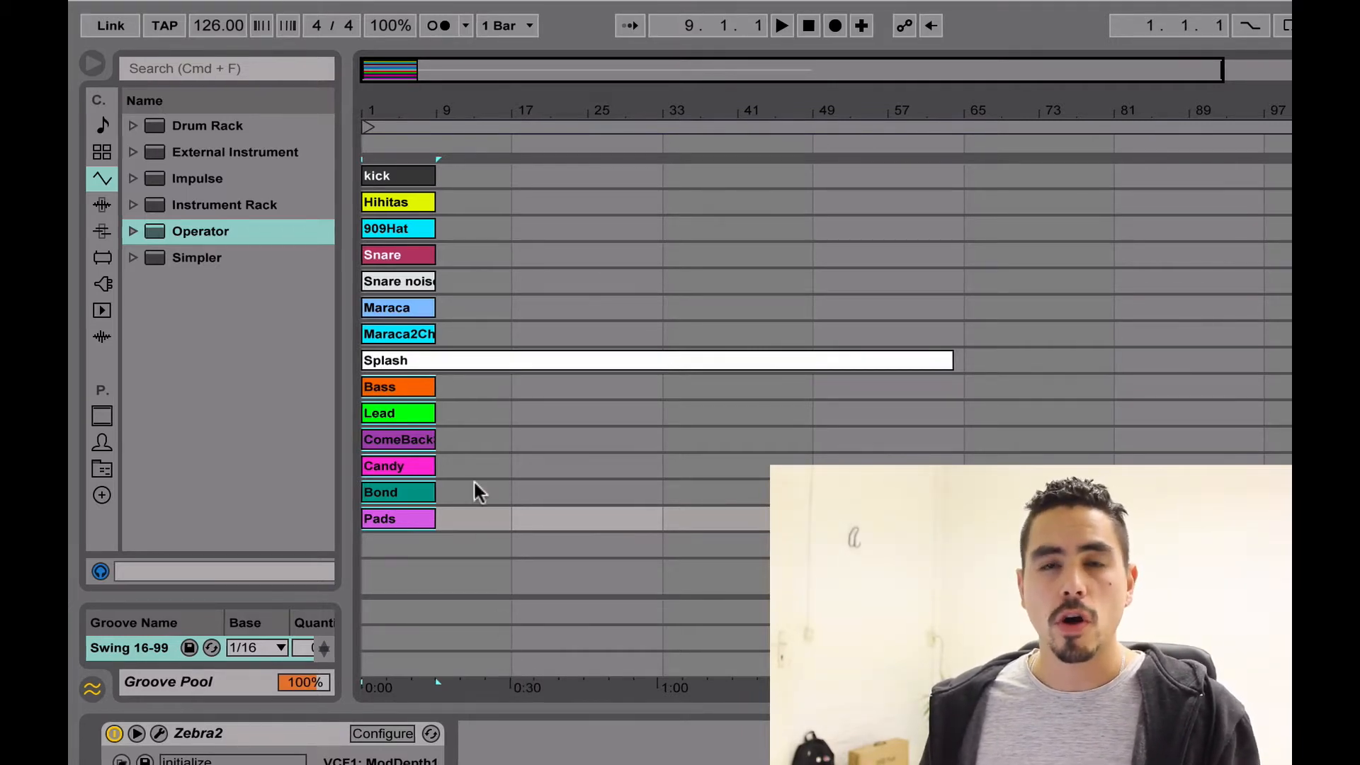
Deactivate all the eight-bar clips from kick to Pads, except the Splash clip.
click(405, 175)
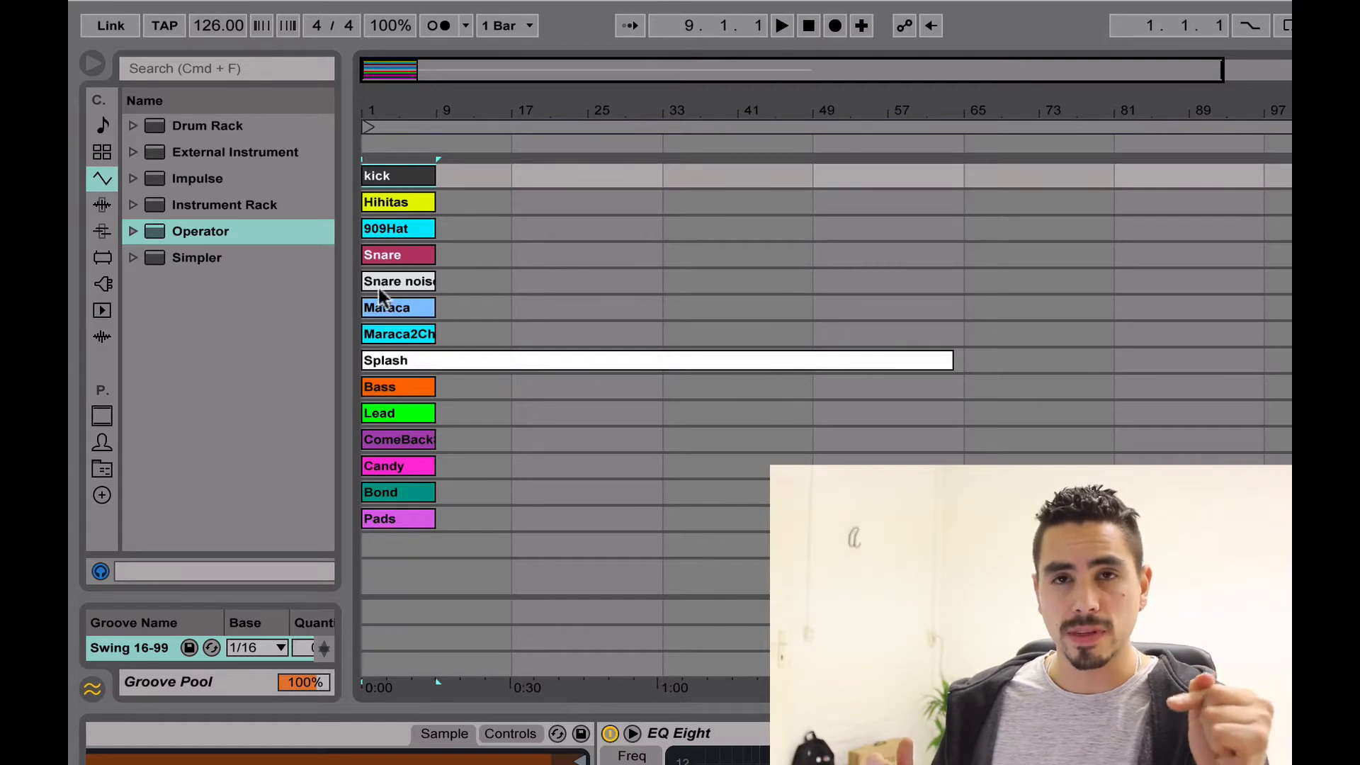
click(394, 332)
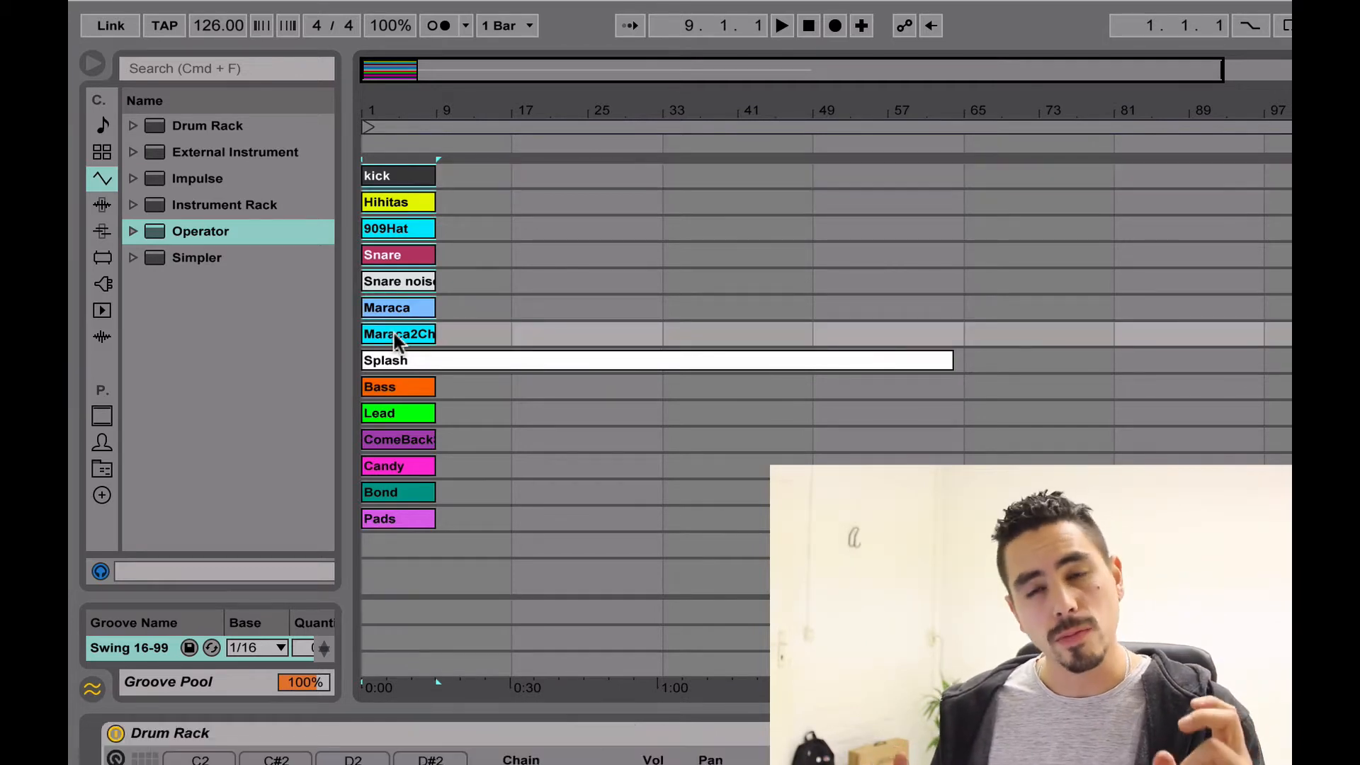
click(404, 387)
click(407, 413)
click(411, 439)
click(411, 465)
click(413, 519)
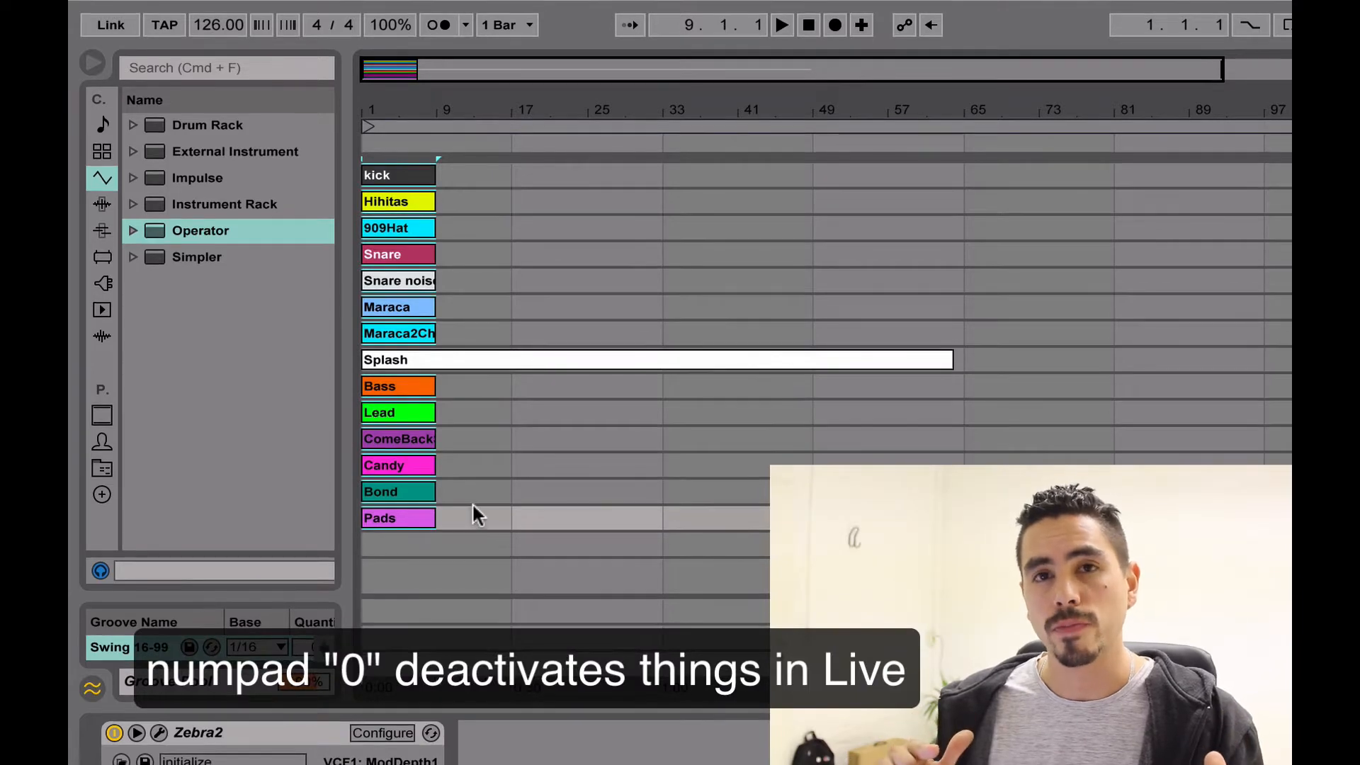
key(super+a)
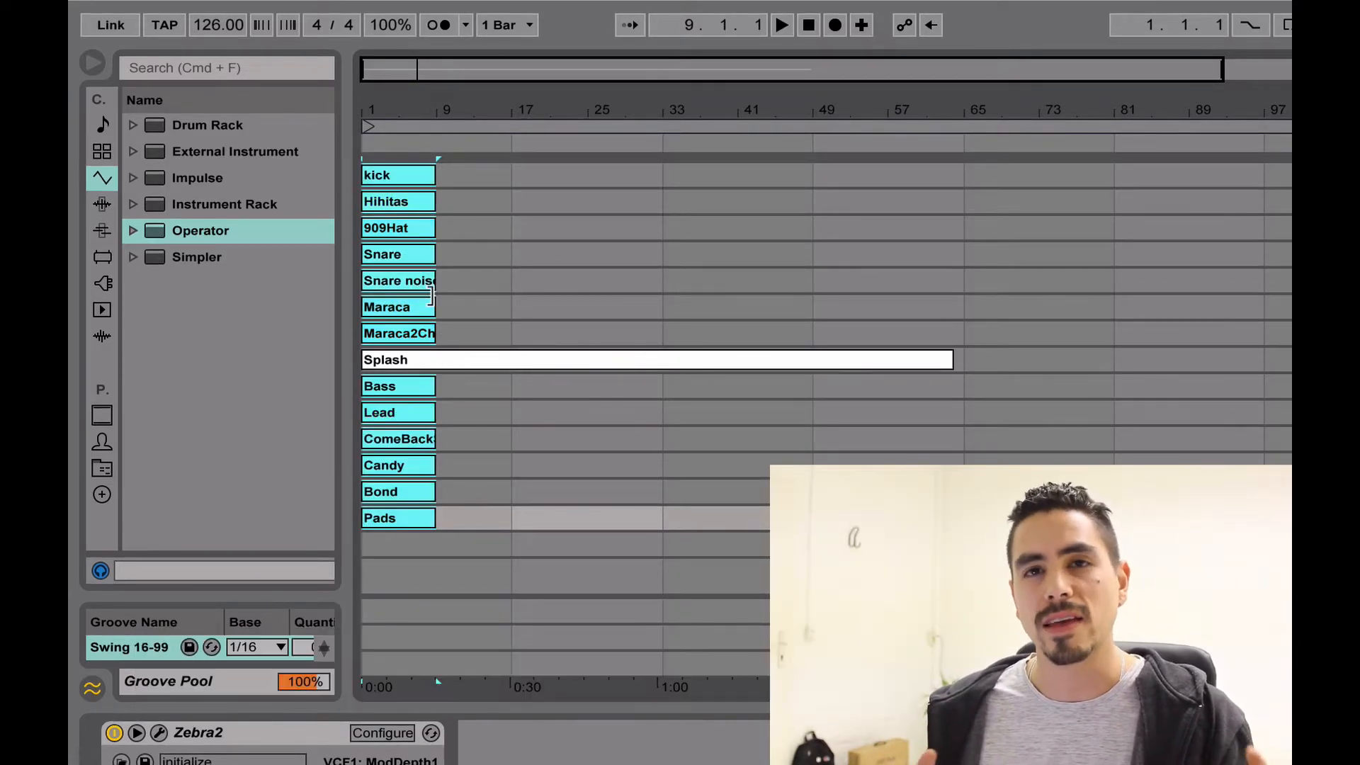
Duplicate the deactivated eight-bar clips repeatedly, end to end, until they fill the arrangement up to bar 193.
drag(380, 112, 380, 98)
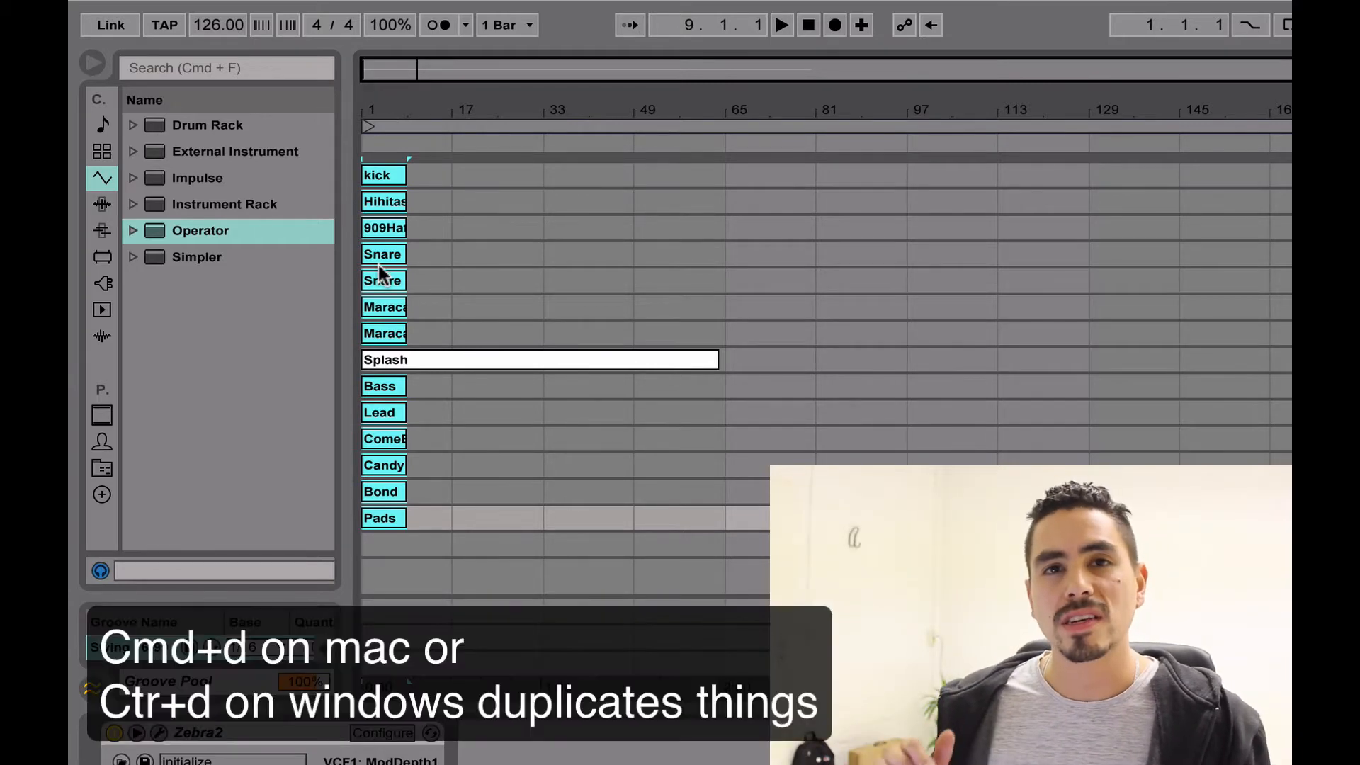
key(super+d)
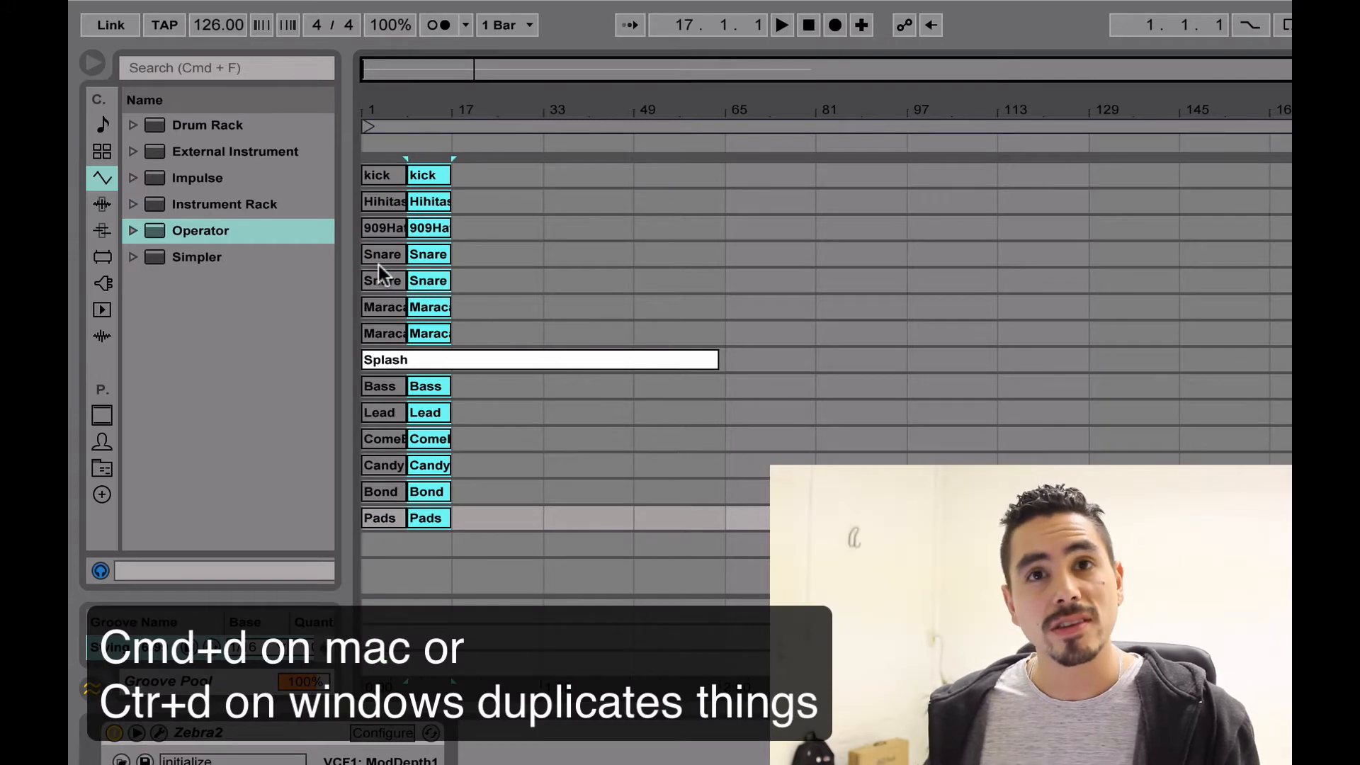
key(super+d)
key(super+d)
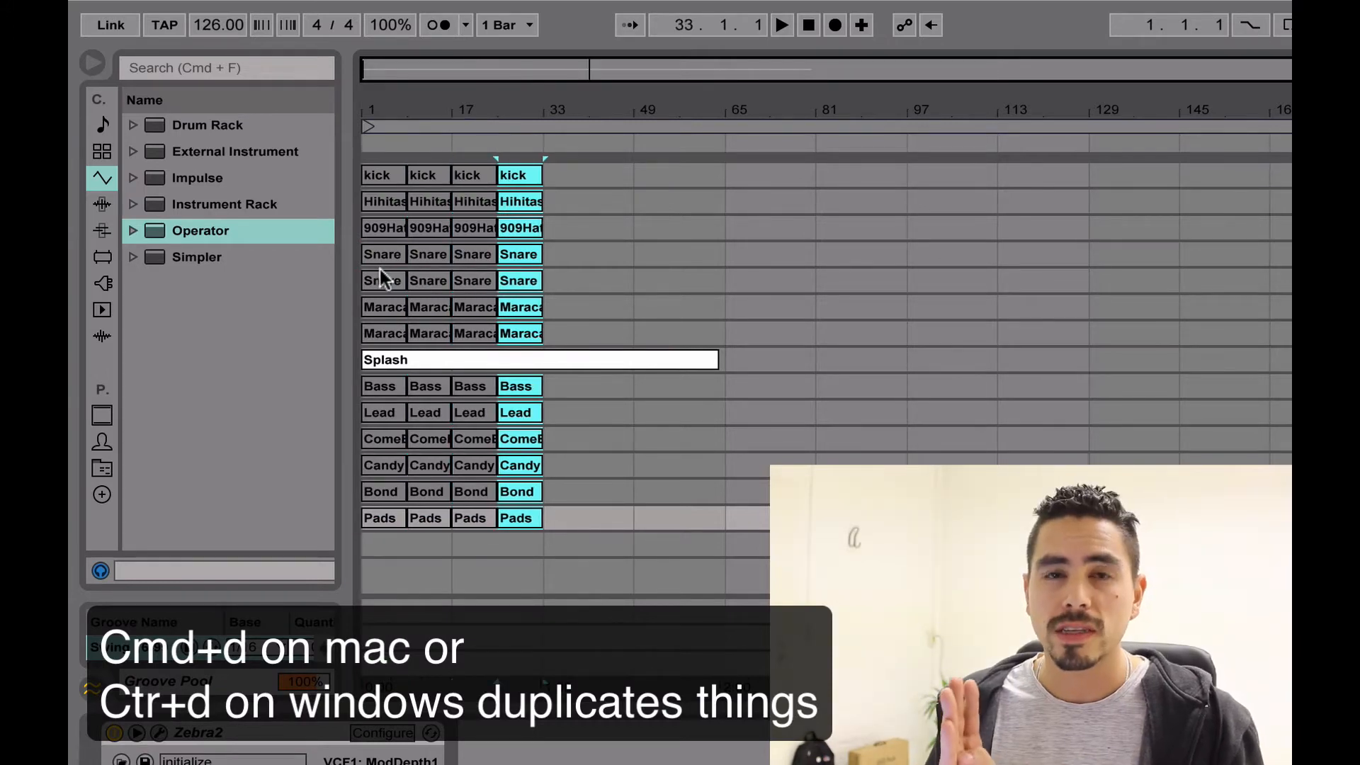
key(super+d)
key(super+d)
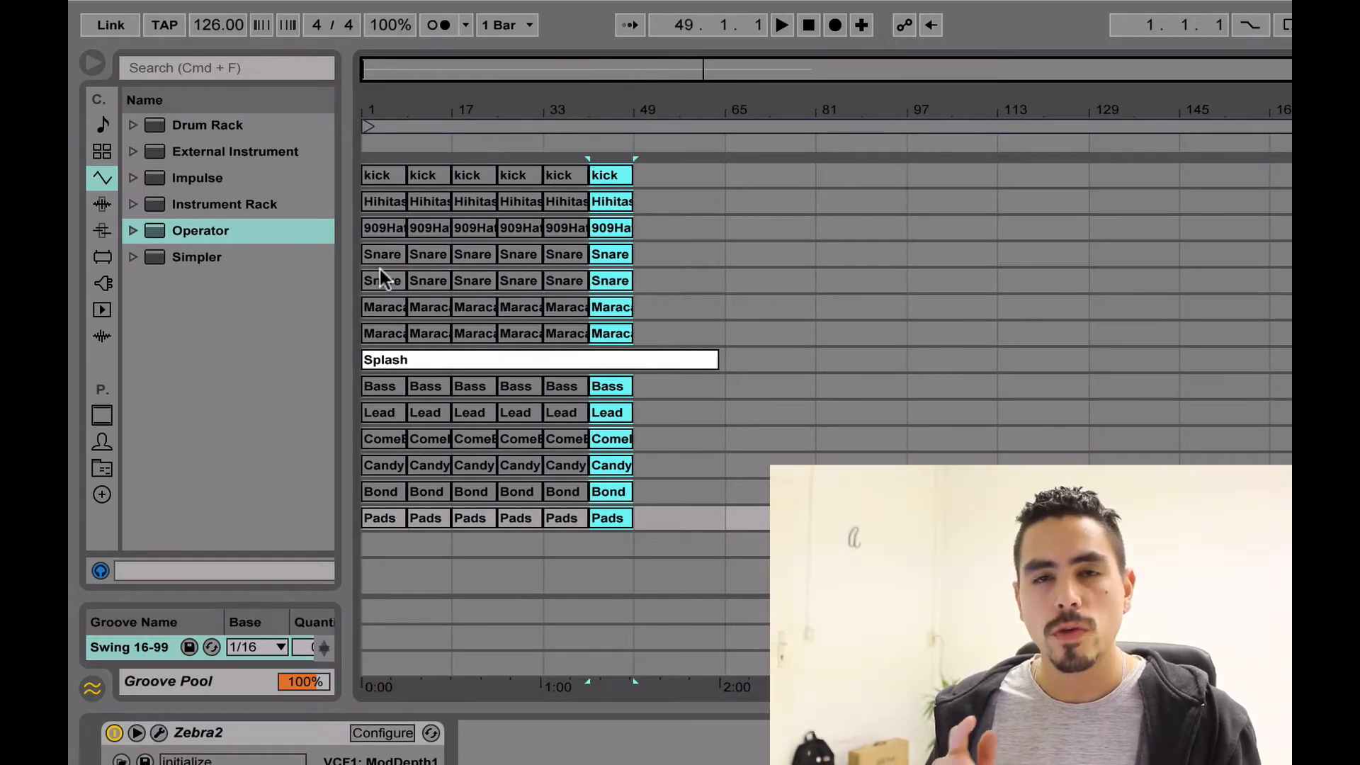
key(super+d)
key(super+d)
key(super+d)
key(super+d)
key(super+d)
key(super+d)
key(super+d)
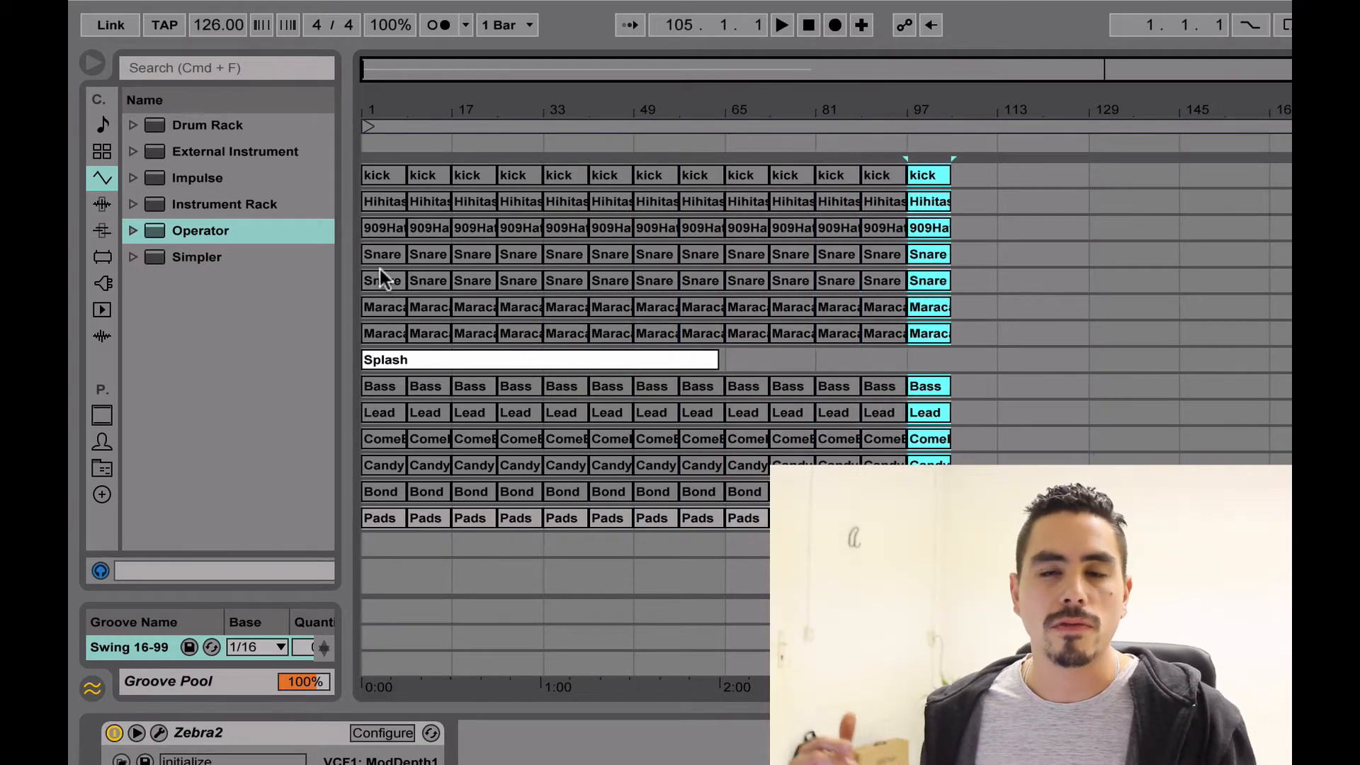
key(super+d)
key(super+d)
key(super+d)
key(super+d)
key(super+d)
key(super+d)
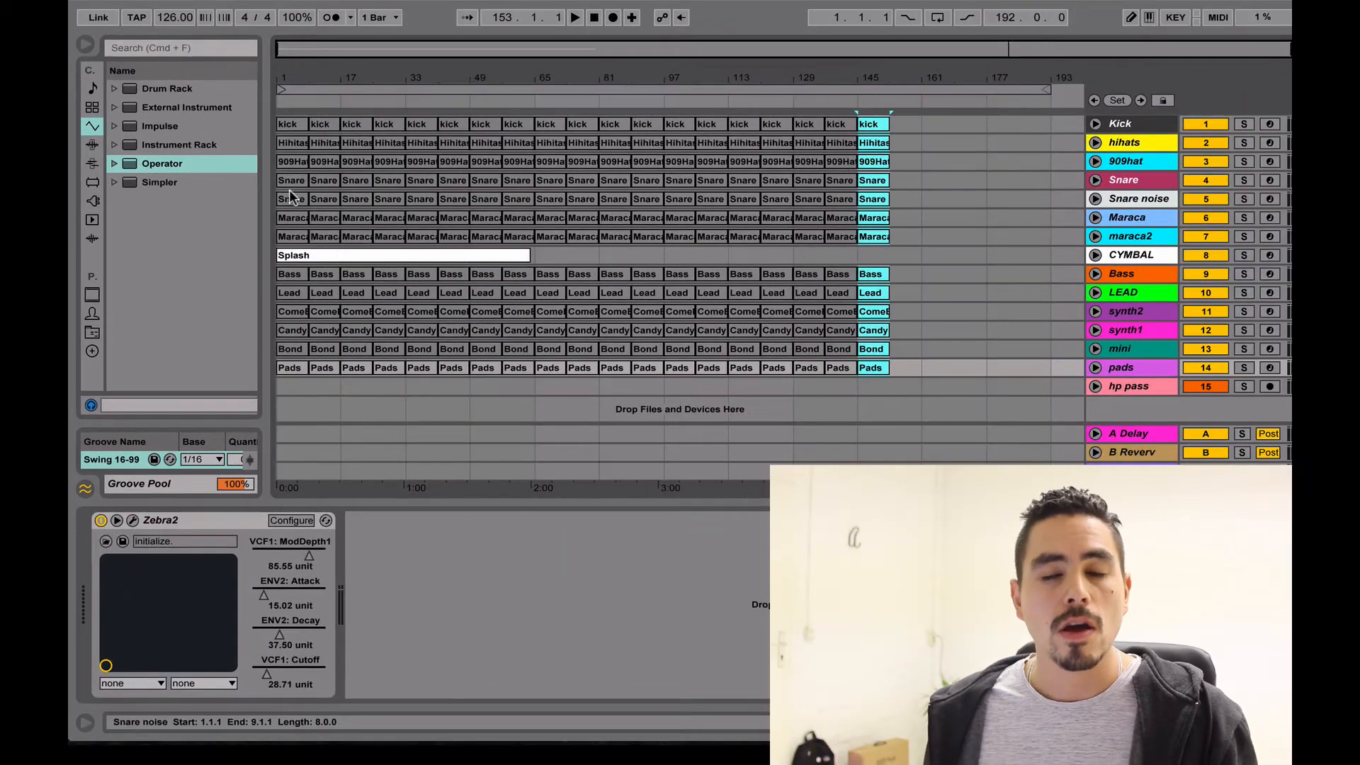
key(super+d)
key(super+d)
key(super+d)
key(super+d)
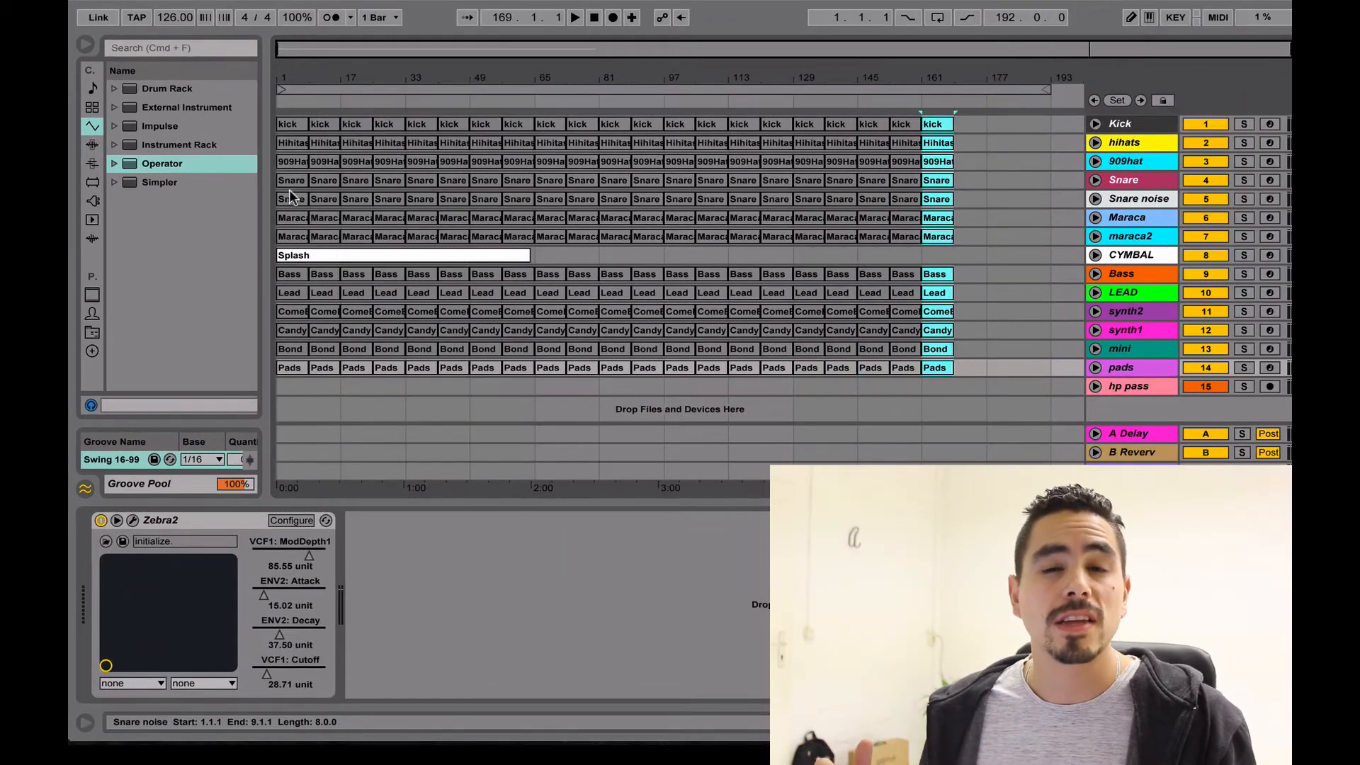
key(super+d)
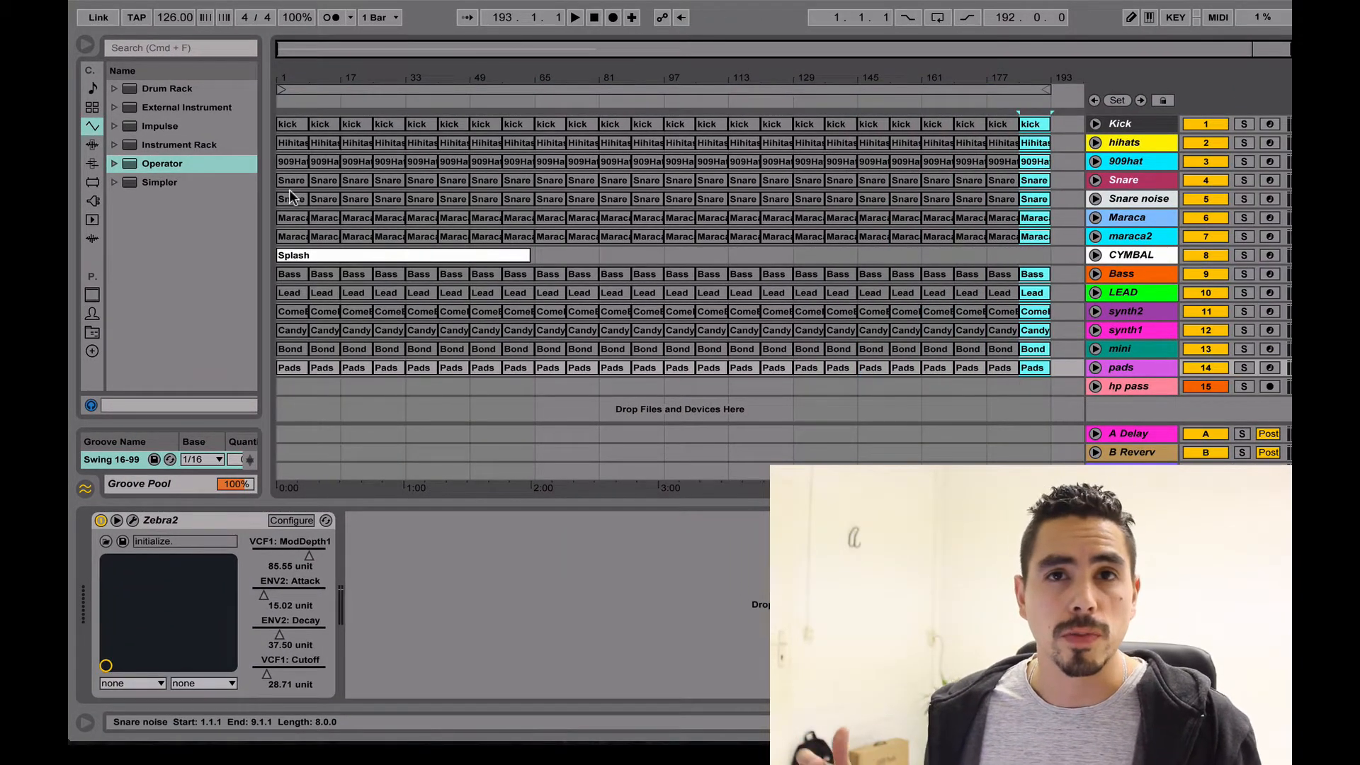
Delete the long Splash clip and activate the three kick clips at bars 1, 9 and 17.
click(308, 257)
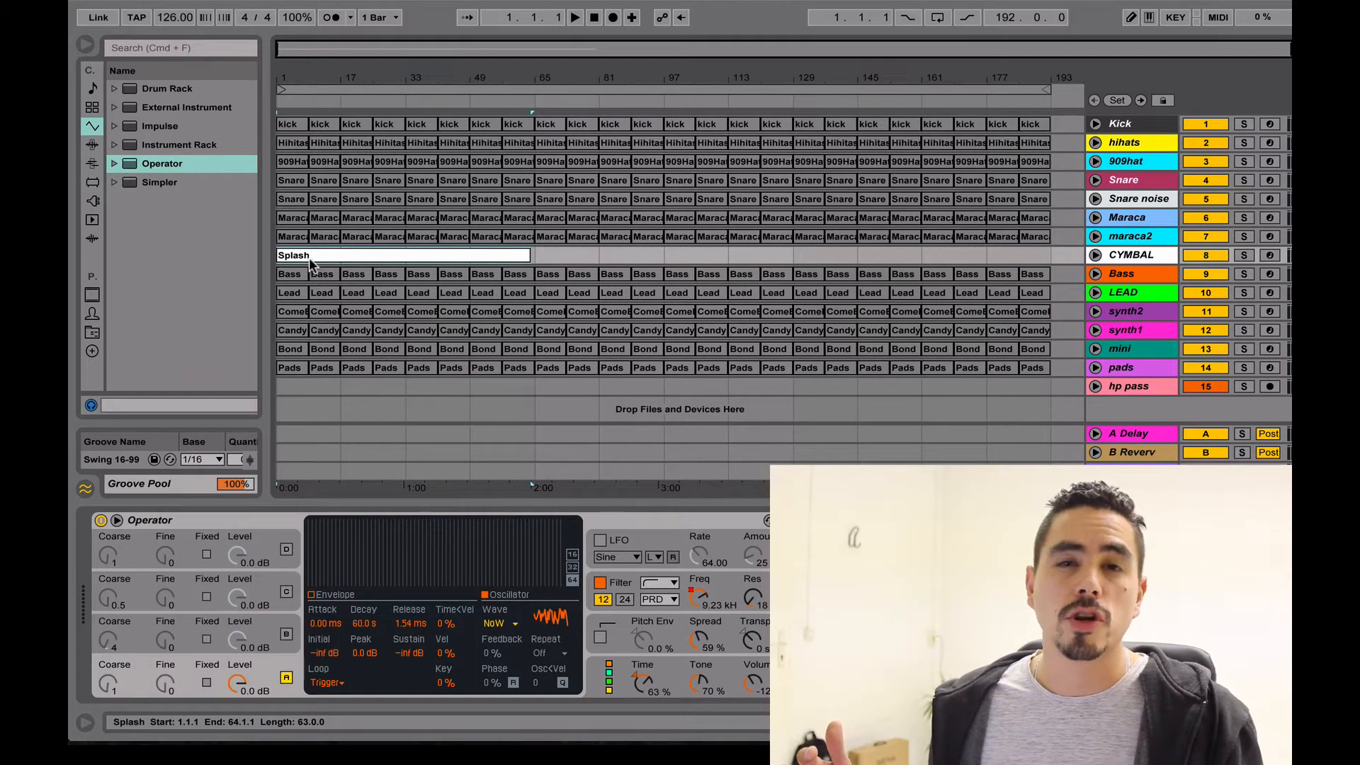
key(KP_0)
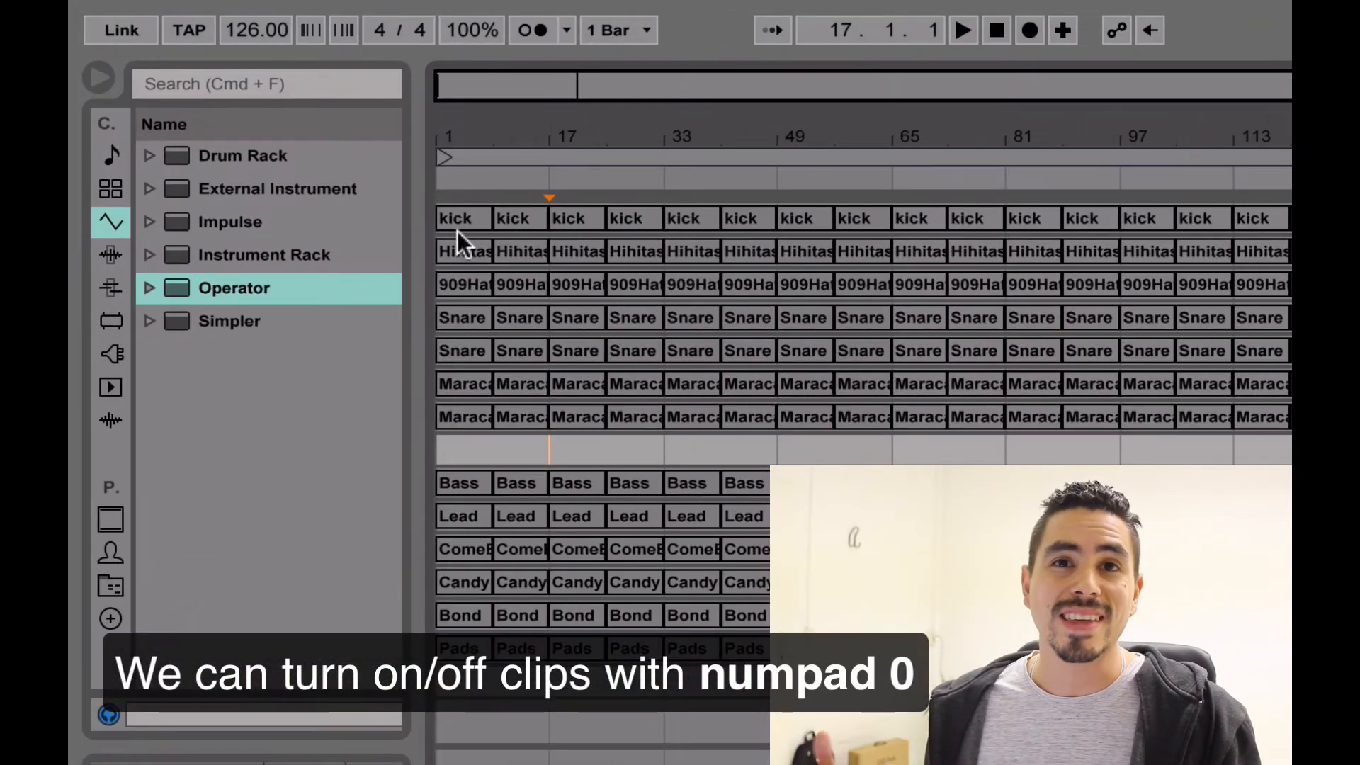
click(446, 216)
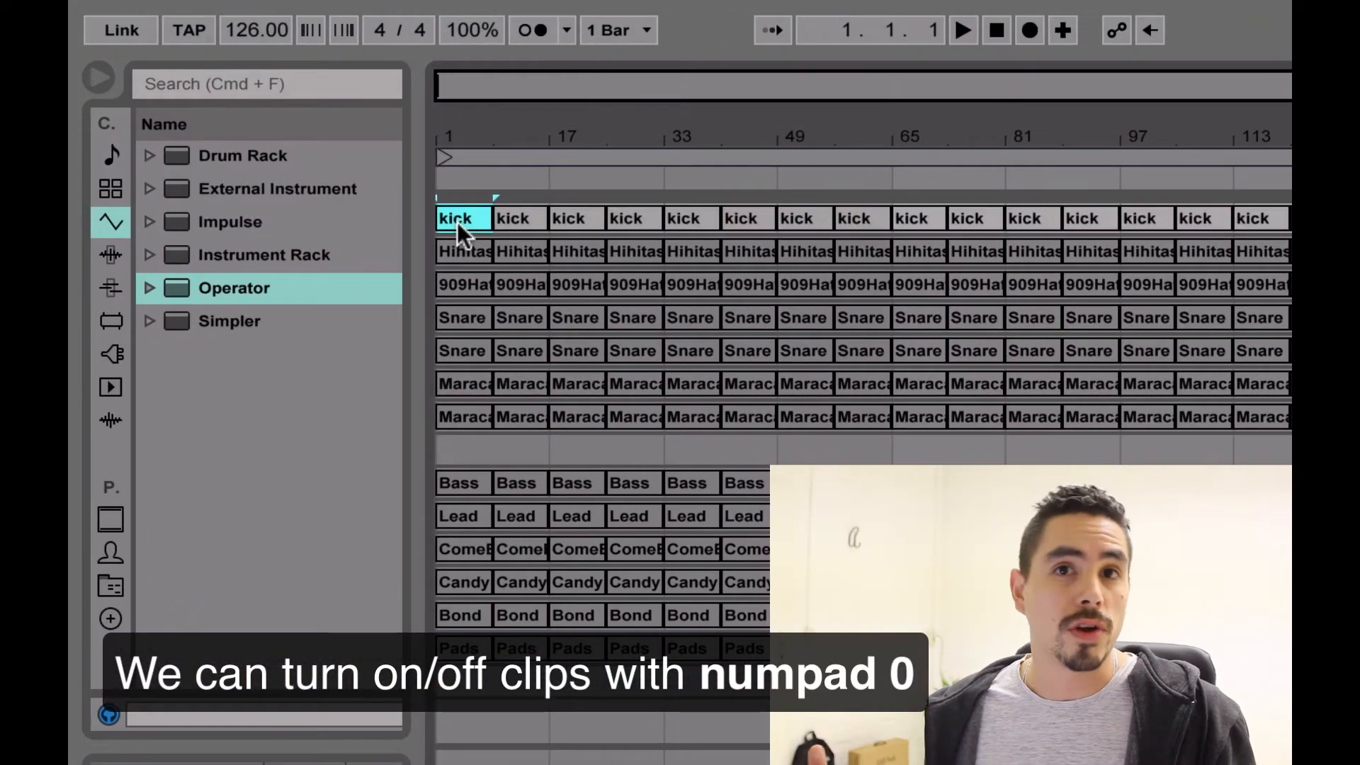
key(KP_0)
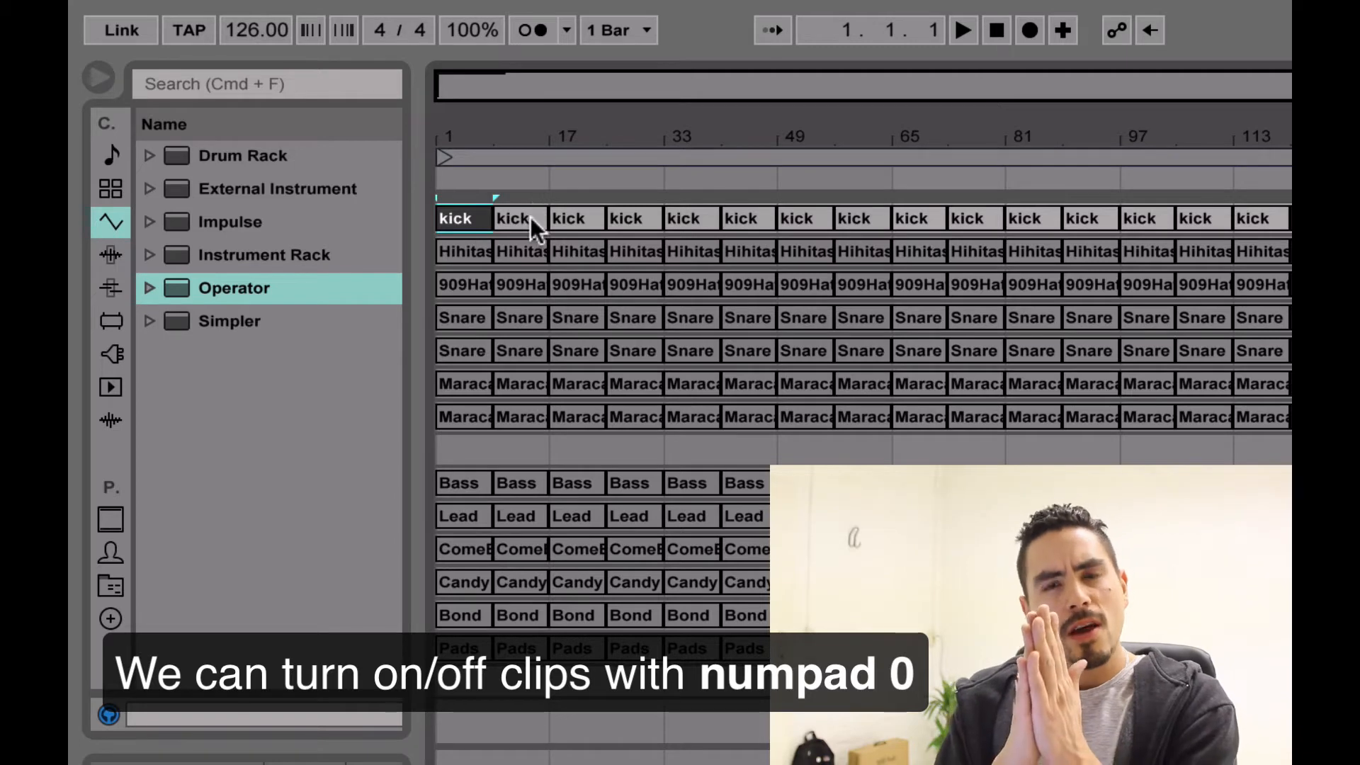
click(530, 217)
key(KP_0)
click(577, 216)
key(KP_0)
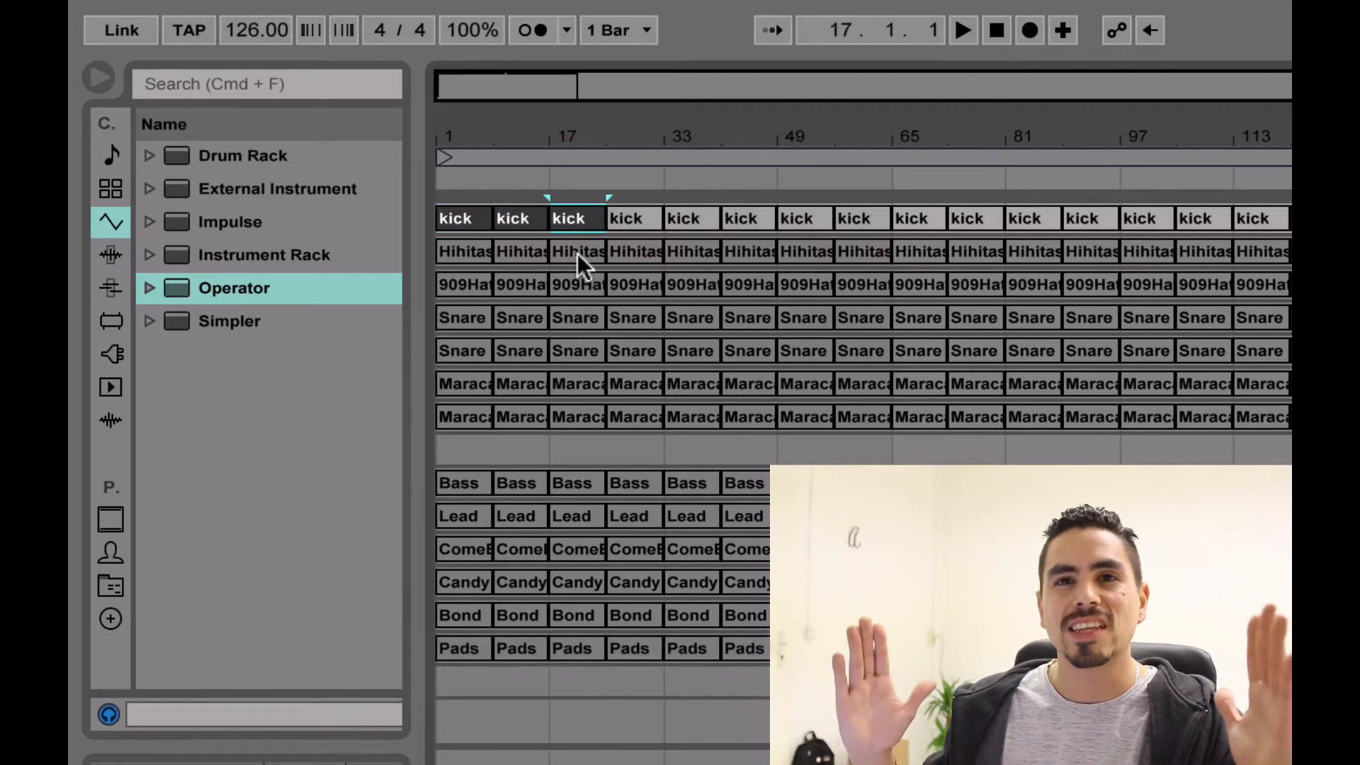
Activate the Hihitas clips at bars 17 and 25, plus the kick and 909Hat clips at bar 25.
click(634, 251)
key(KP_0)
click(641, 217)
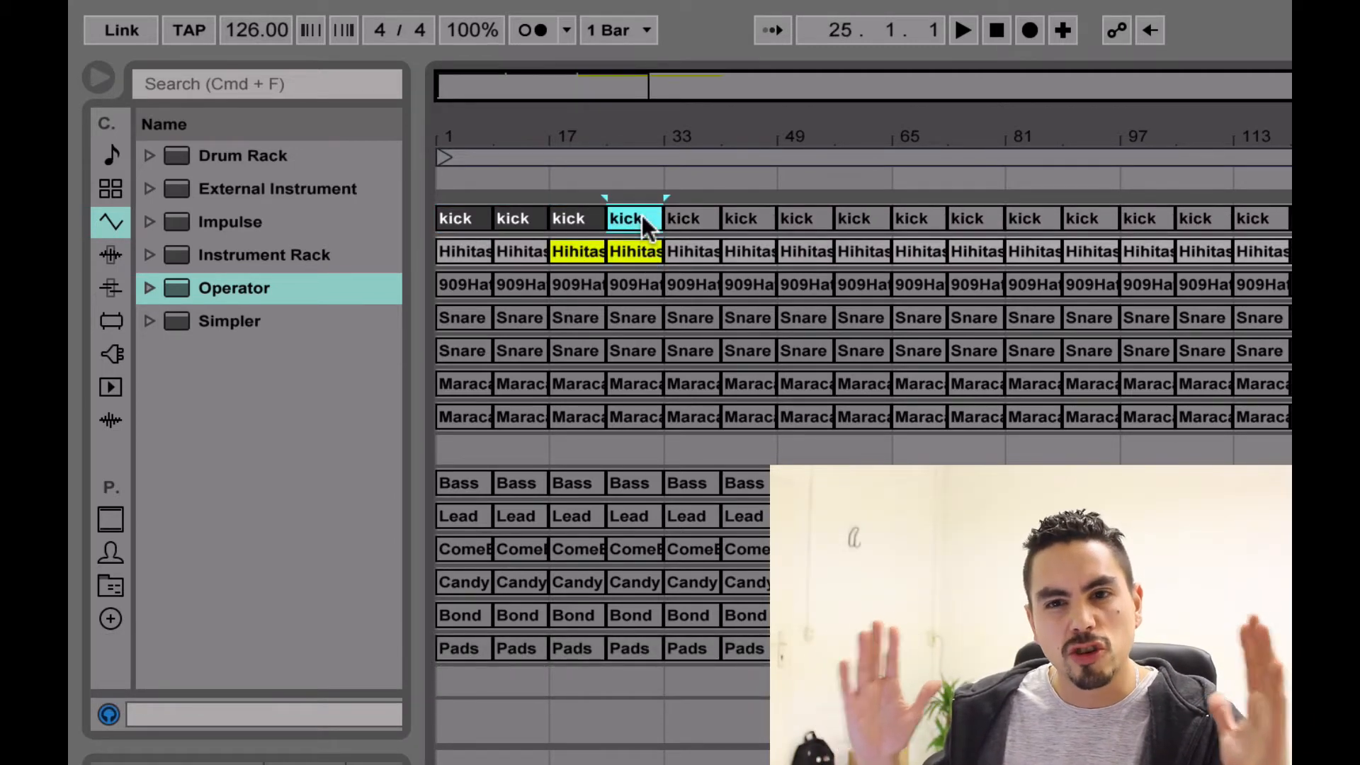
key(KP_0)
click(630, 283)
key(KP_0)
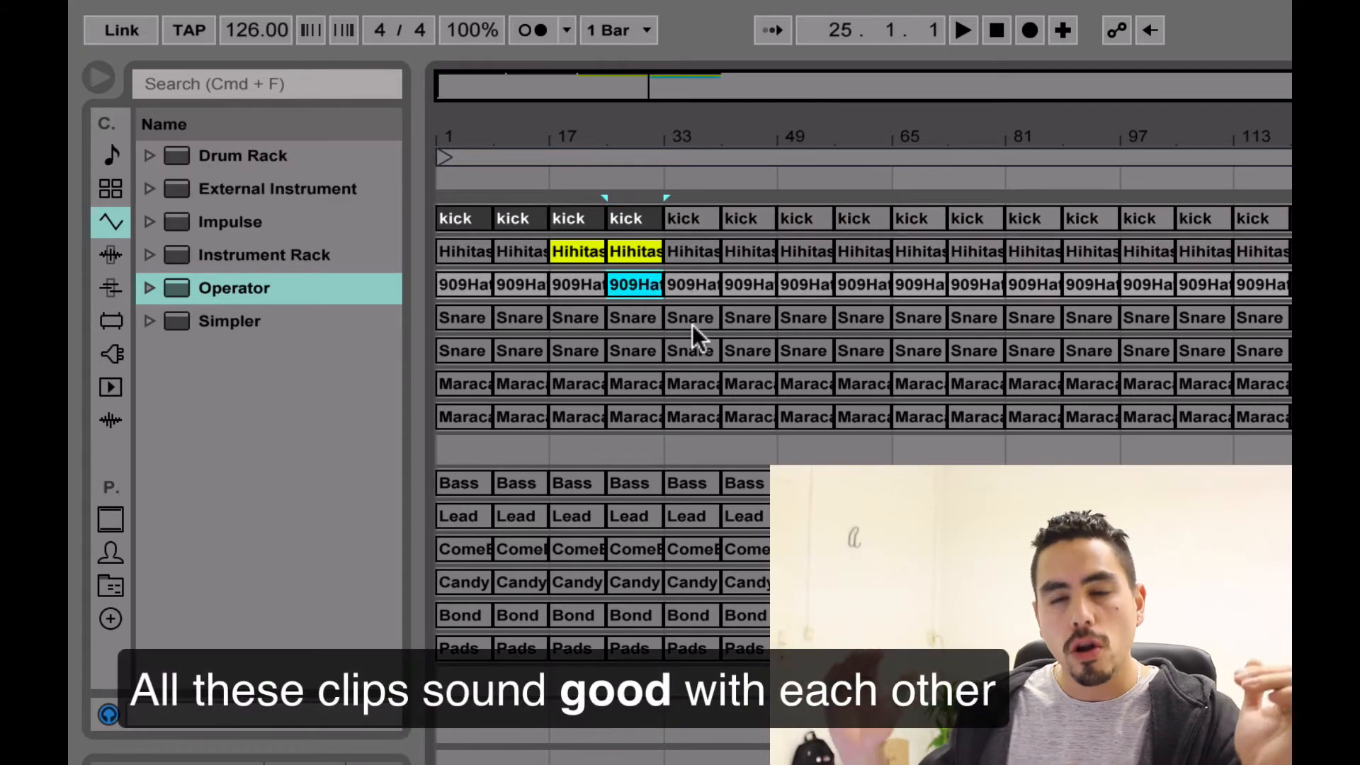
Activate the Snare and Bass clips at bar 33.
click(691, 318)
key(KP_0)
click(694, 483)
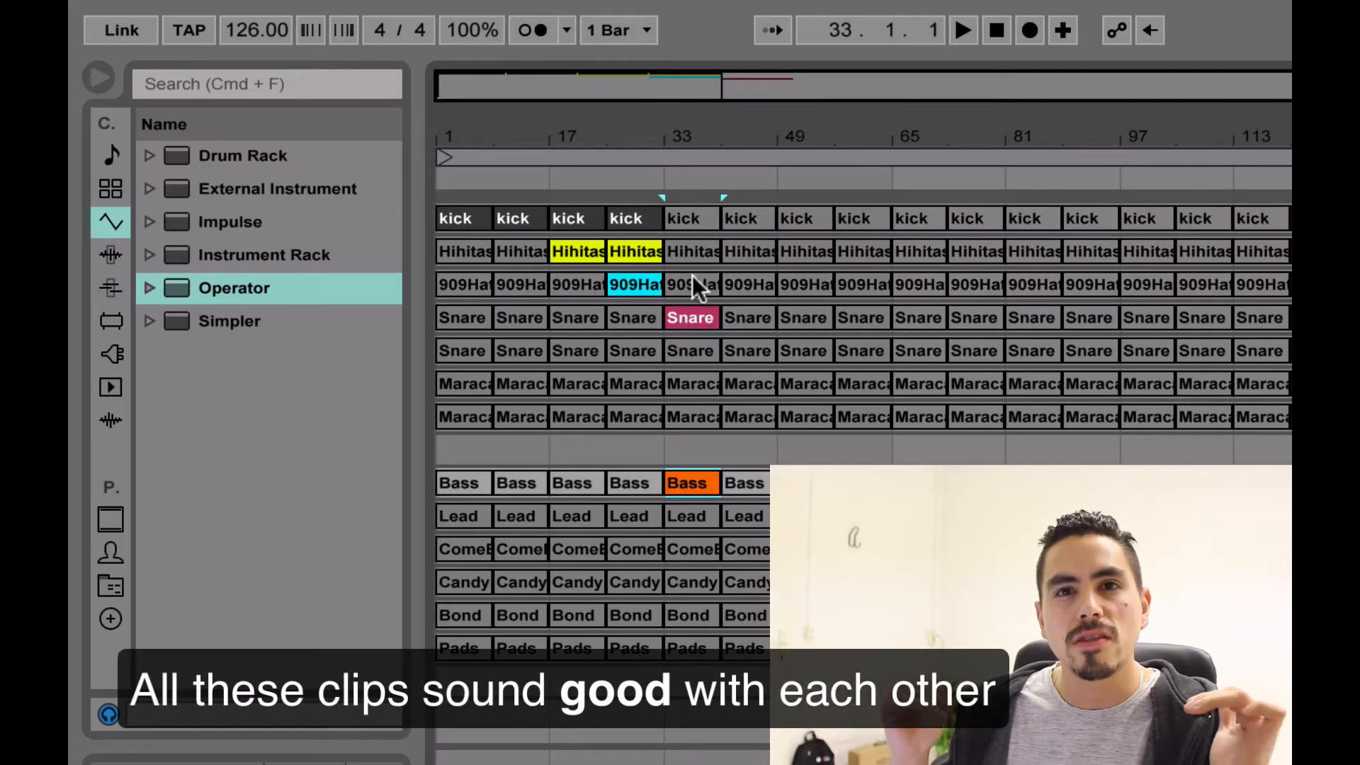
Deactivate the kick clip at bar 25 and activate the kick and Hihitas clips at bars 33, 41 and 49.
click(619, 223)
click(737, 218)
click(801, 217)
click(711, 252)
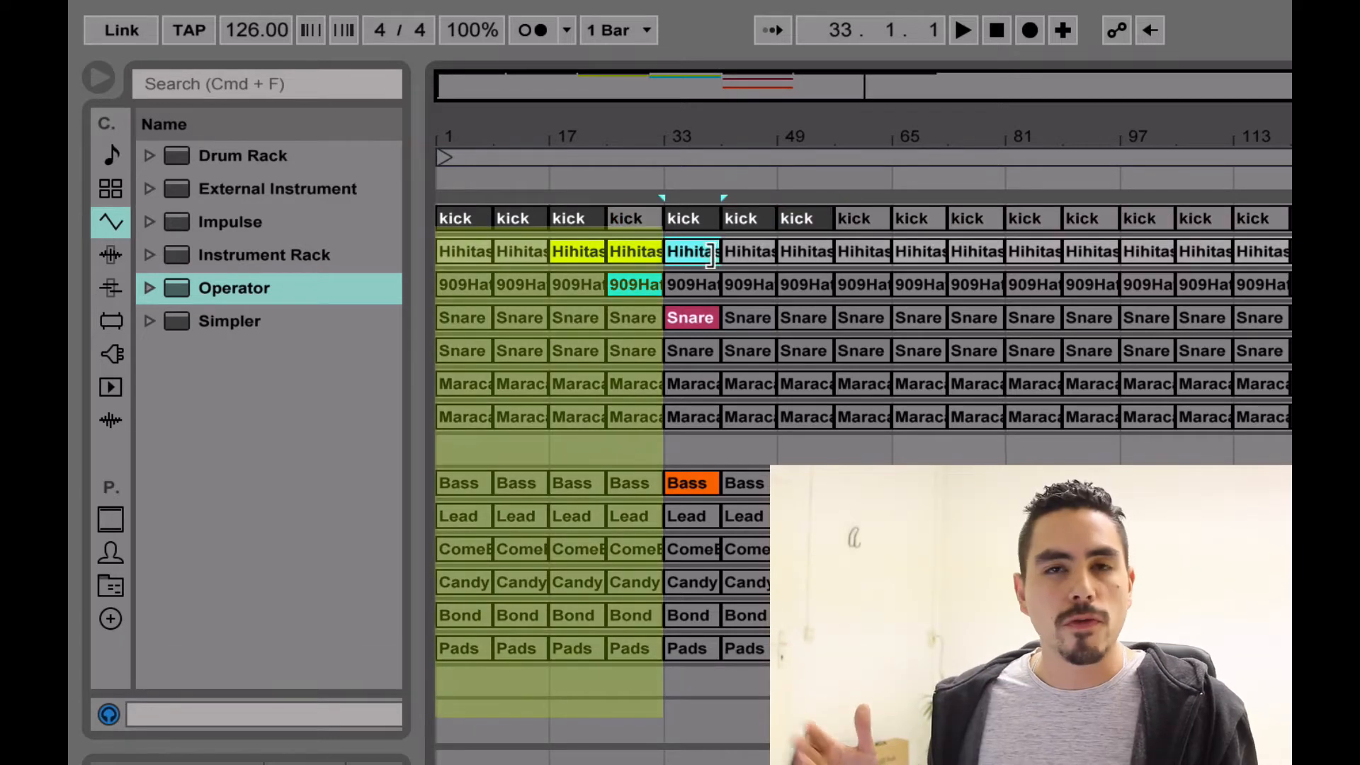
click(736, 252)
click(808, 248)
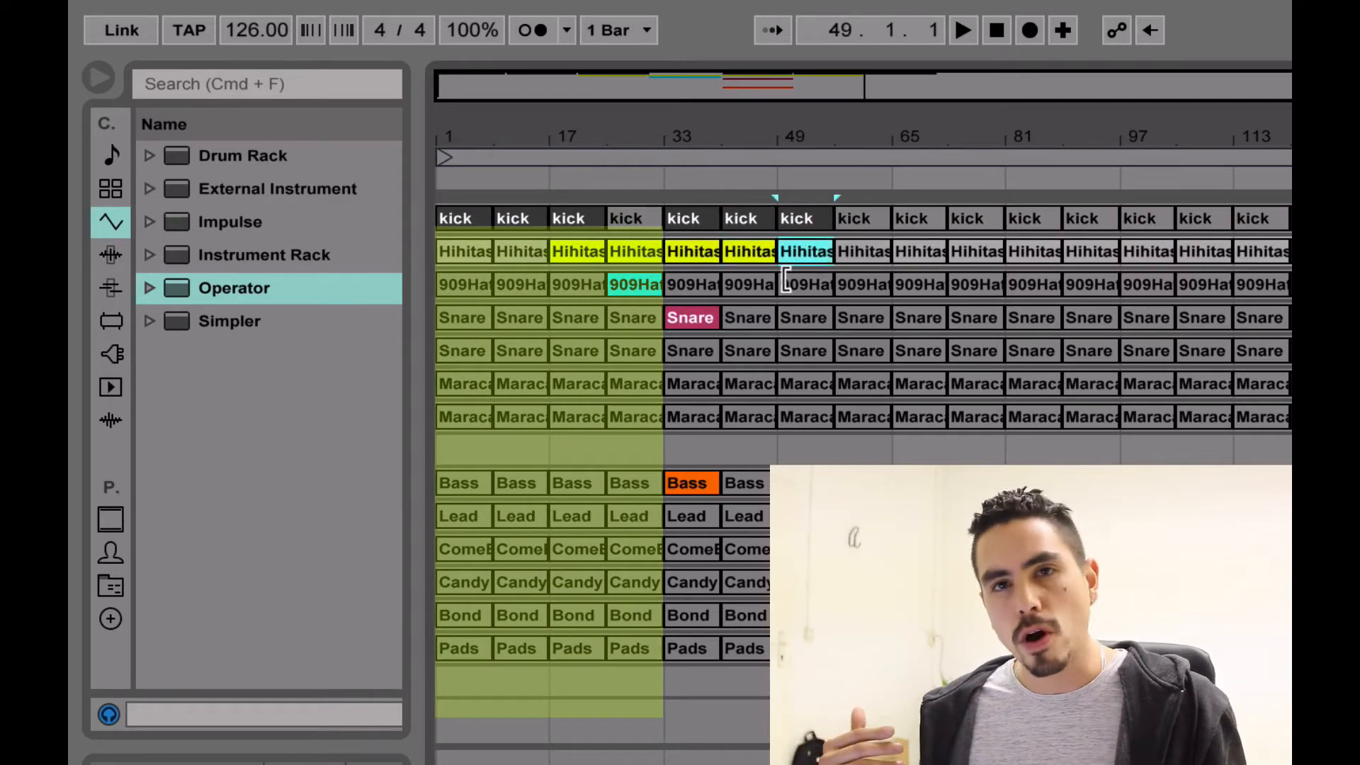
Activate the Snare and Bass clips at bars 41 and 49.
click(755, 320)
click(789, 323)
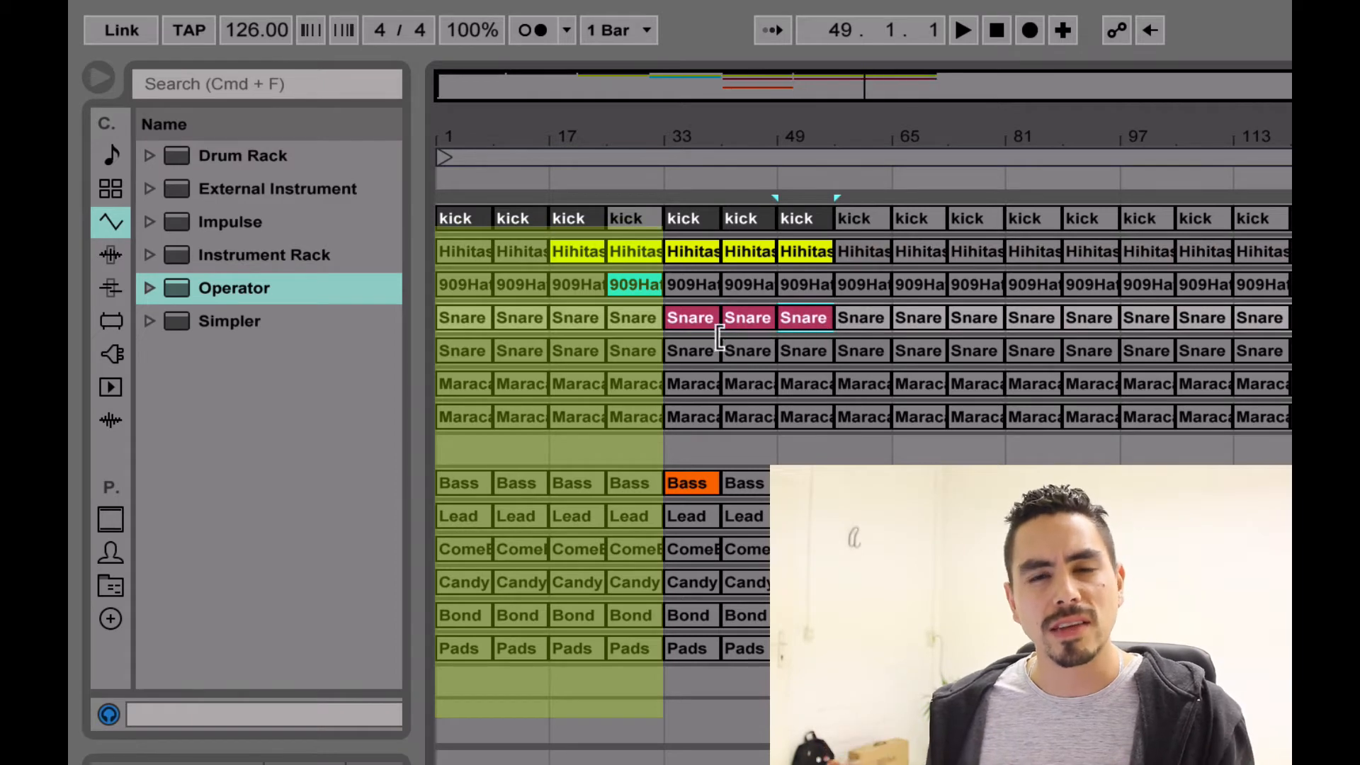
click(740, 483)
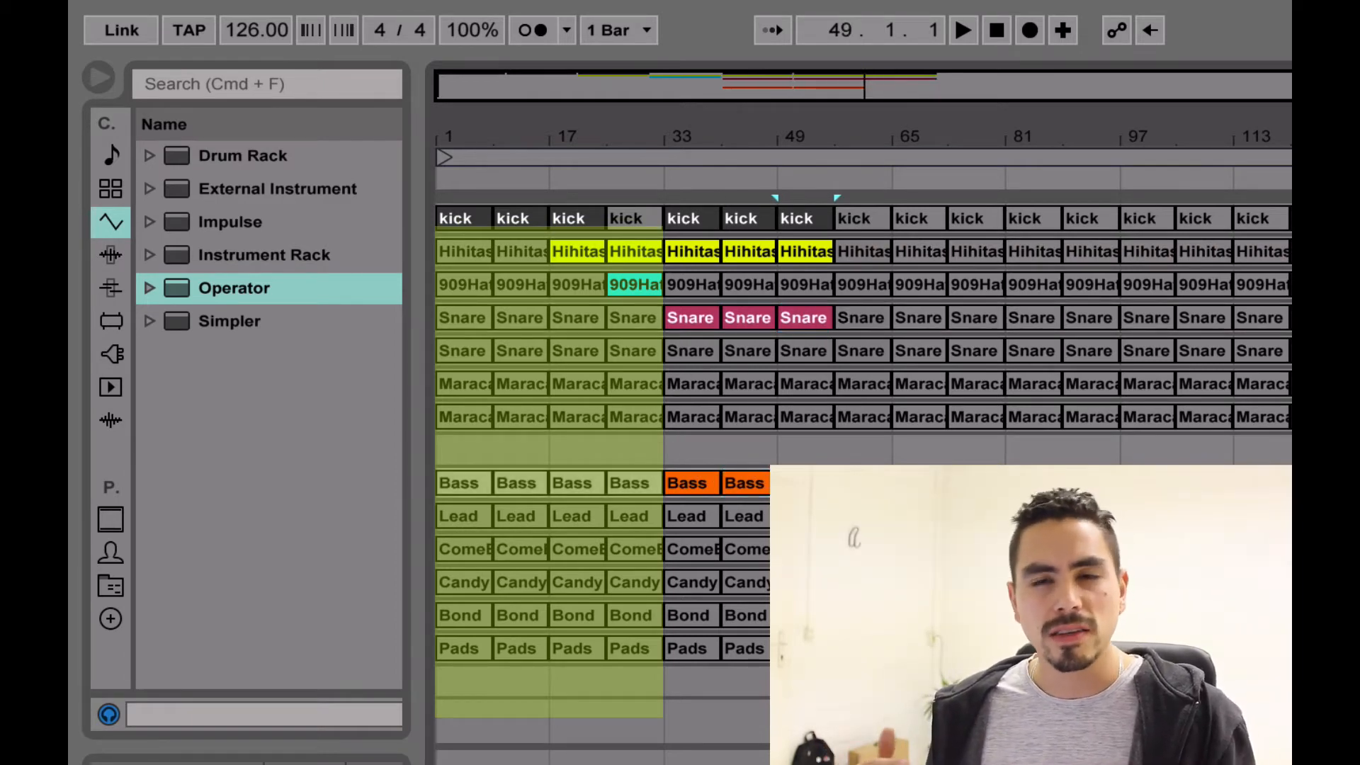
Activate the Maraca clips at bars 1, 9, 17 and 25.
click(464, 384)
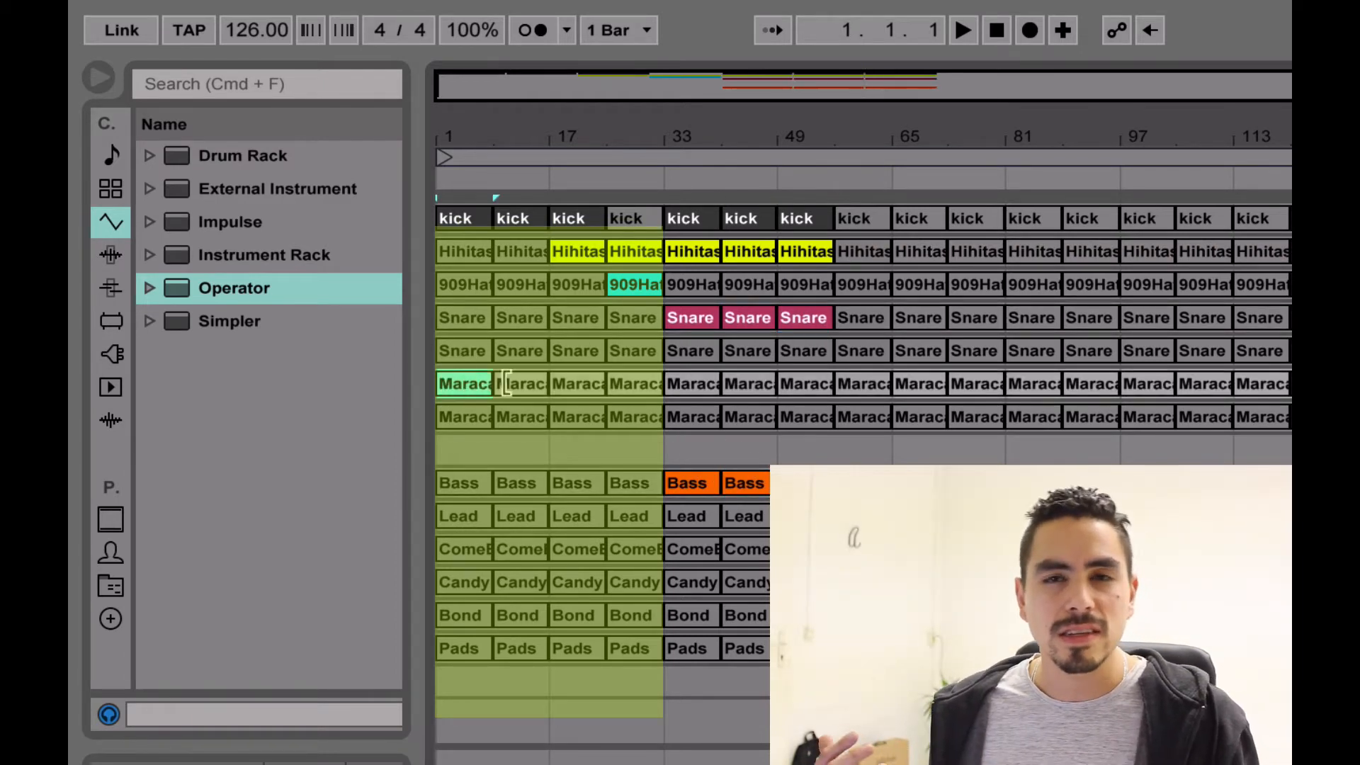
click(525, 383)
click(585, 384)
click(633, 383)
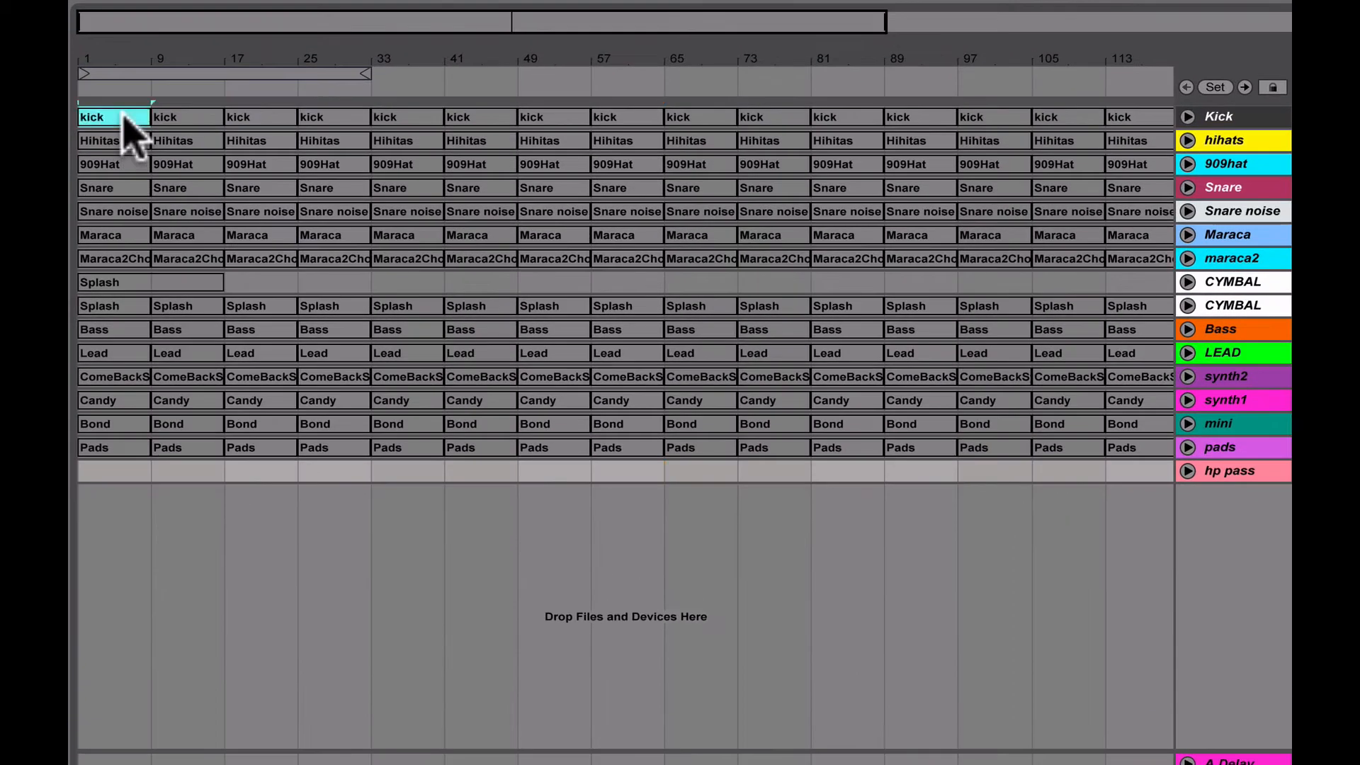
Activate the first two kick clips, at bars 1 and 9.
click(246, 163)
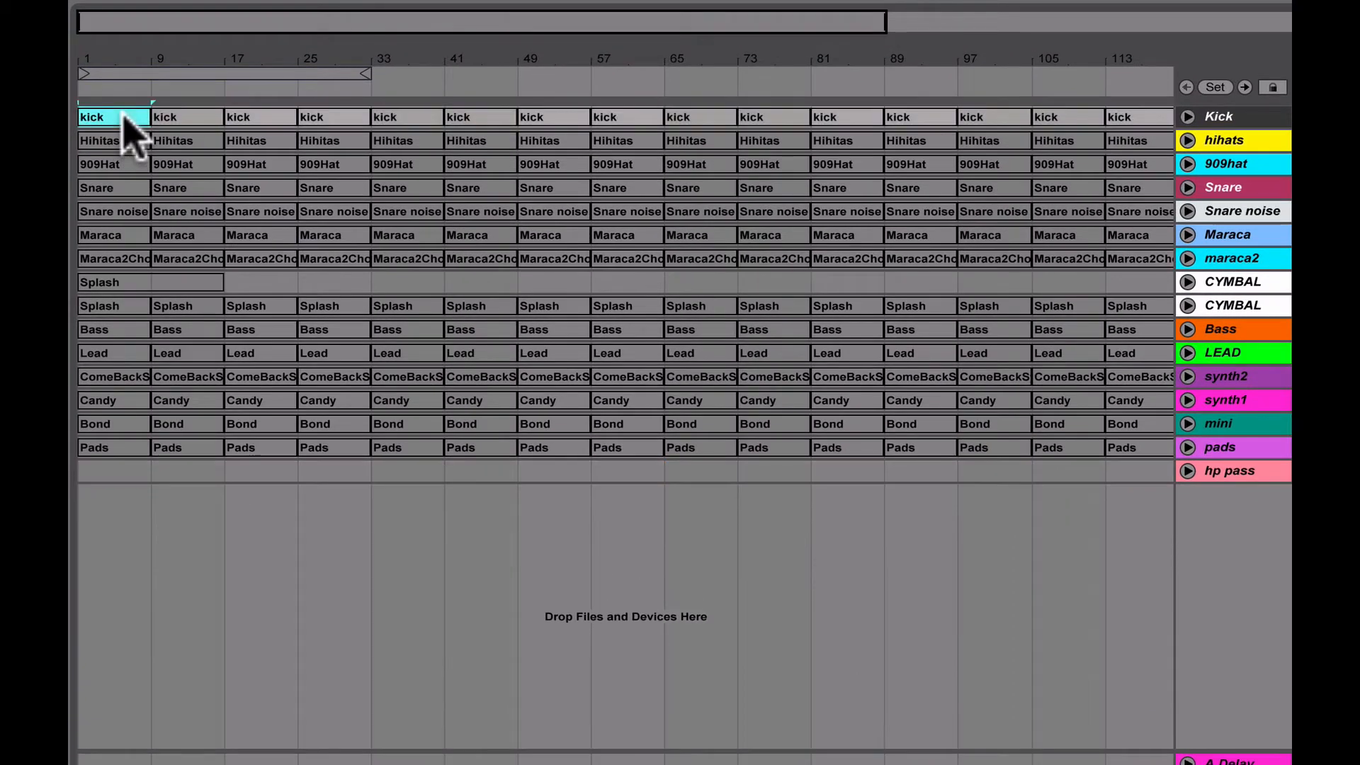
Examine the template's 32-bar sections across all tracks, at bars 1 to 33, 33 to 65 and 65 to 97.
drag(385, 495, 78, 131)
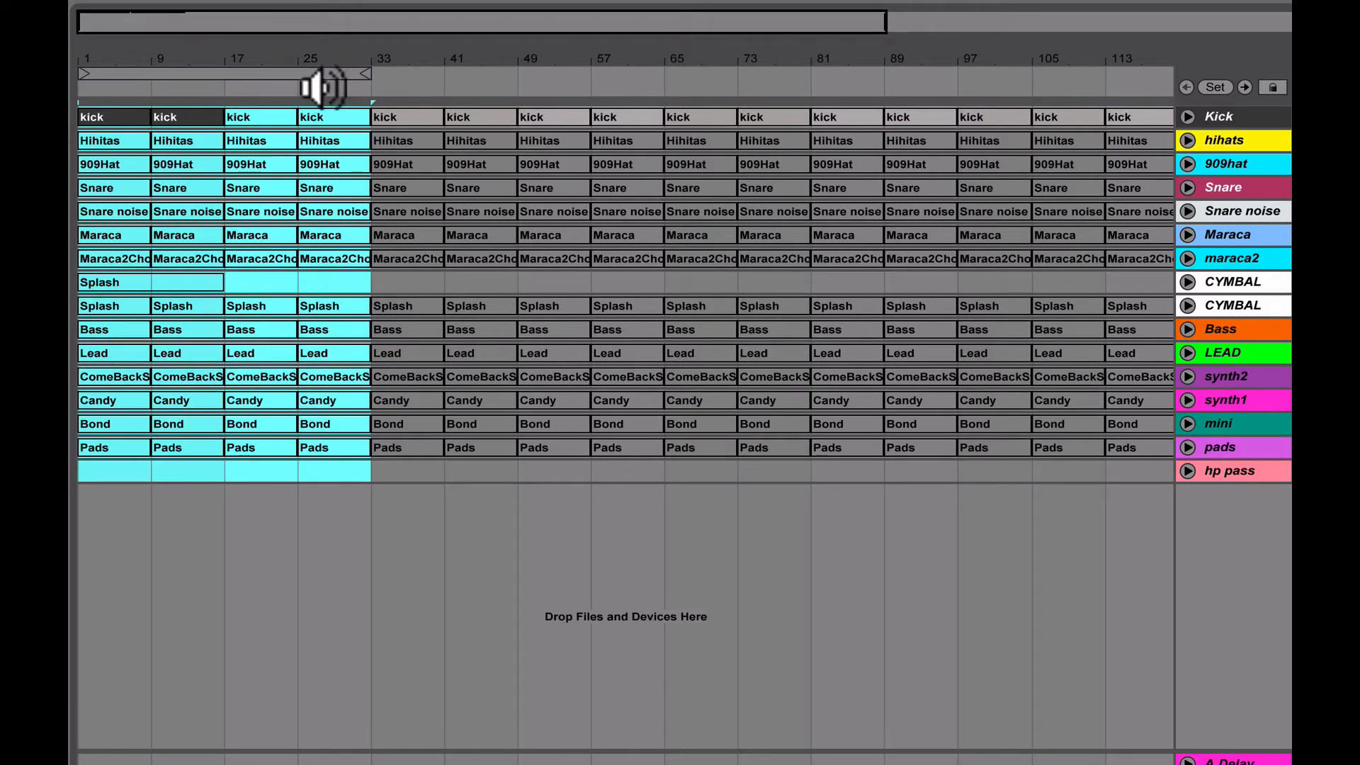
click(368, 476)
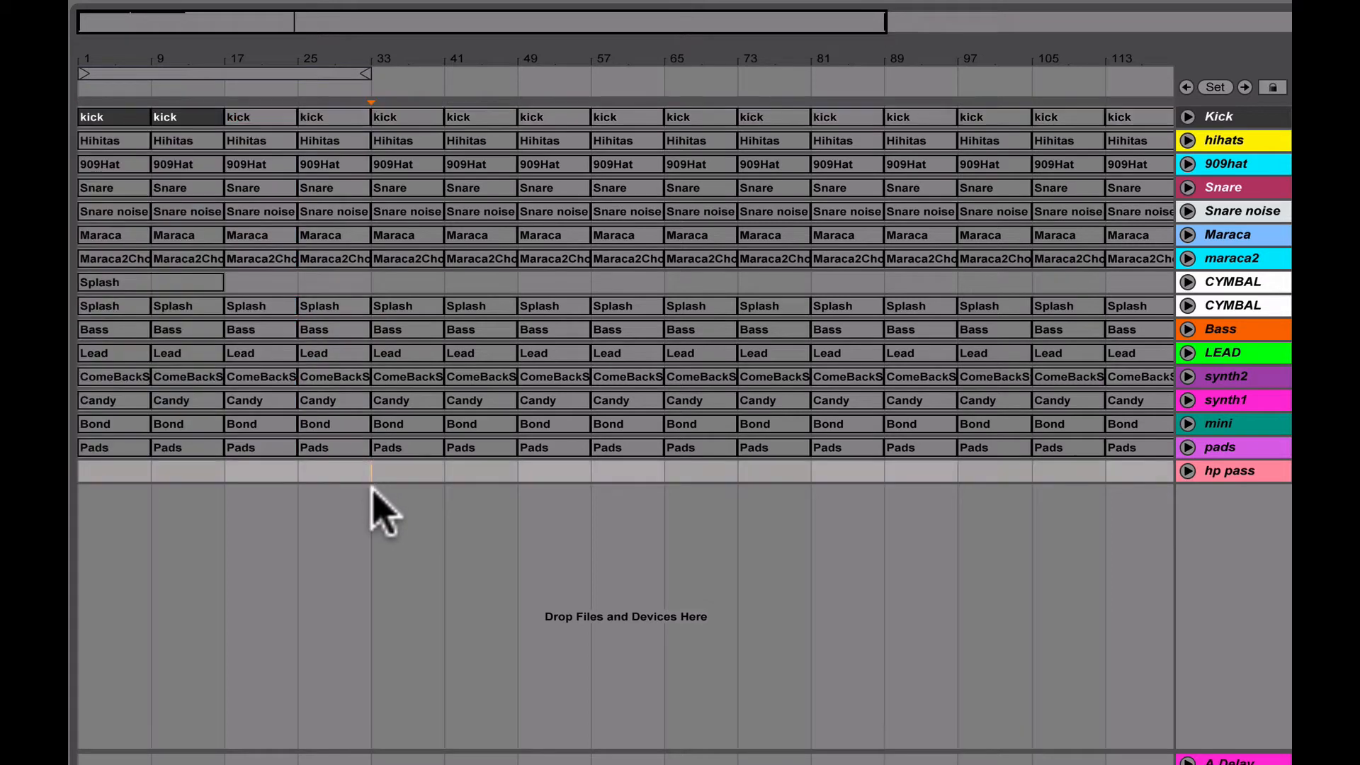
drag(381, 476, 652, 92)
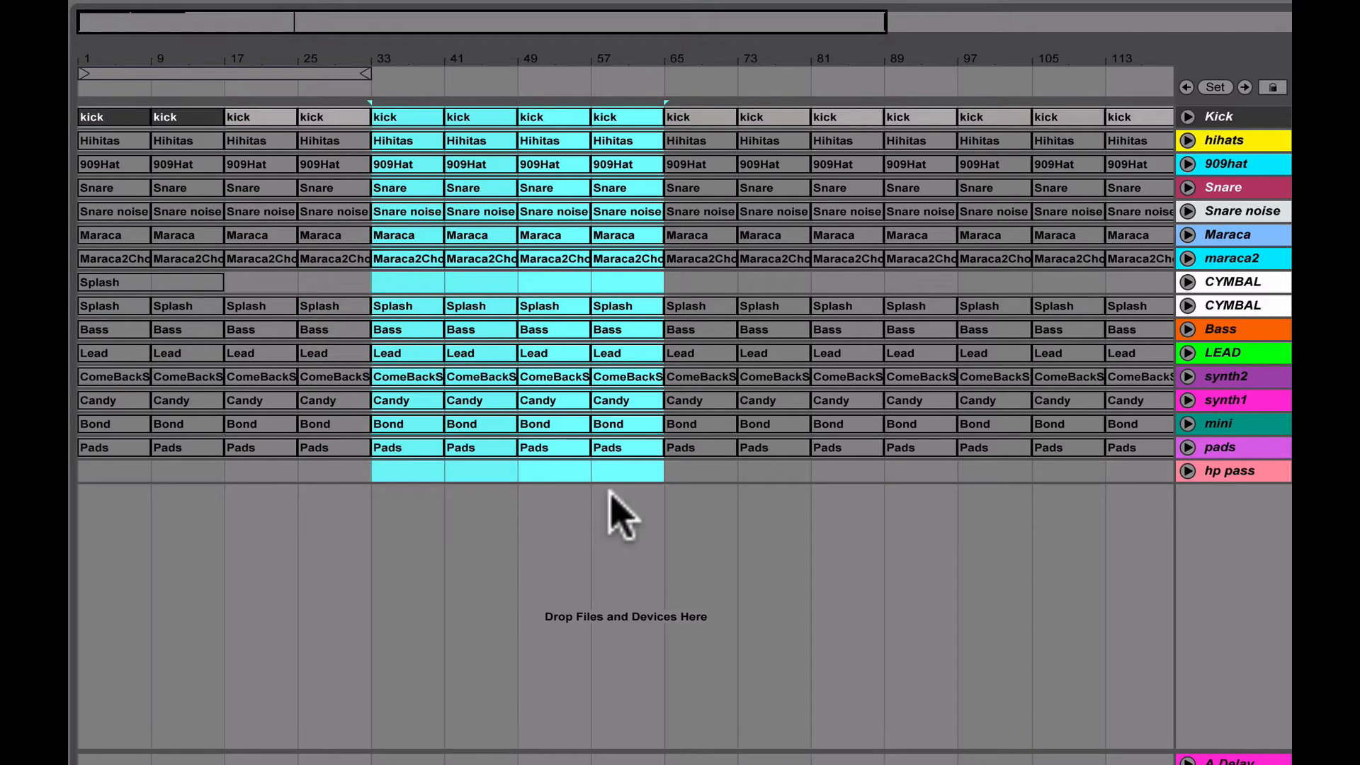
drag(667, 473, 919, 85)
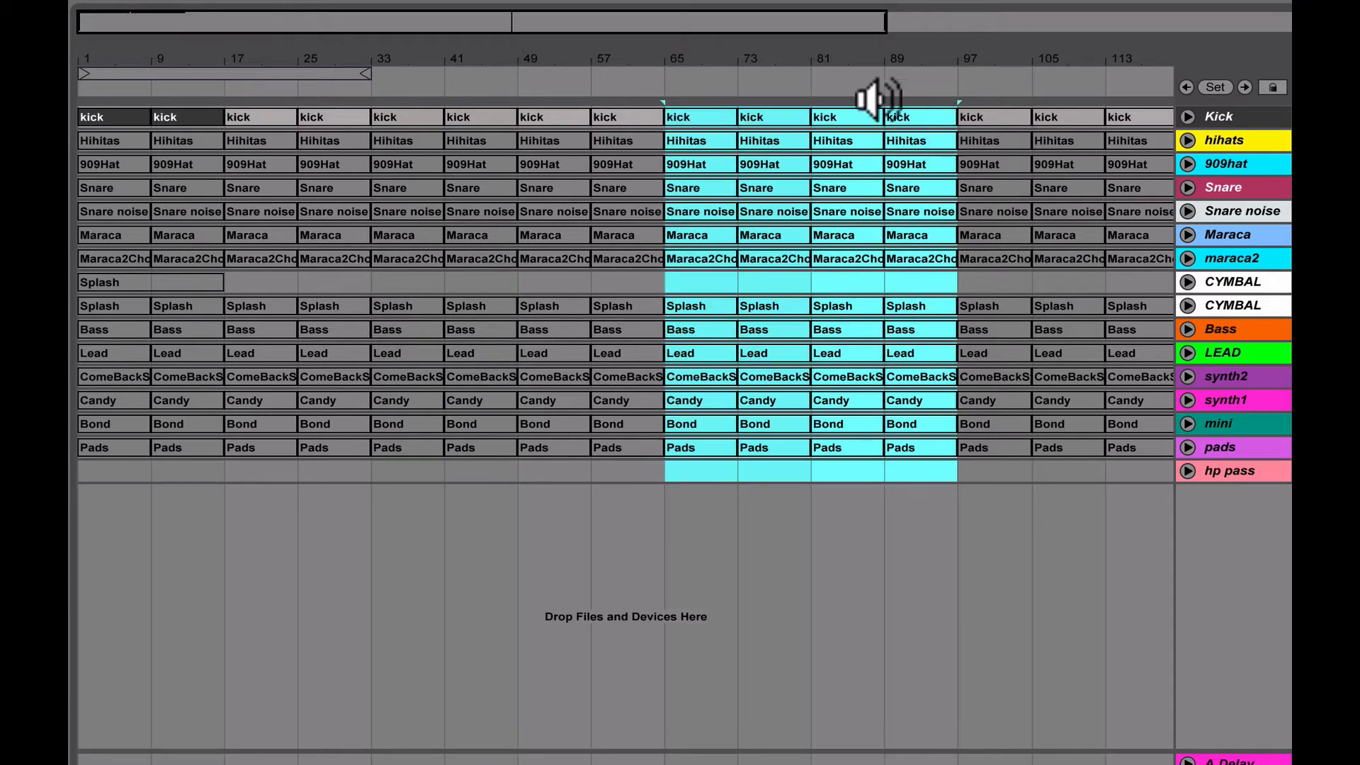
click(374, 468)
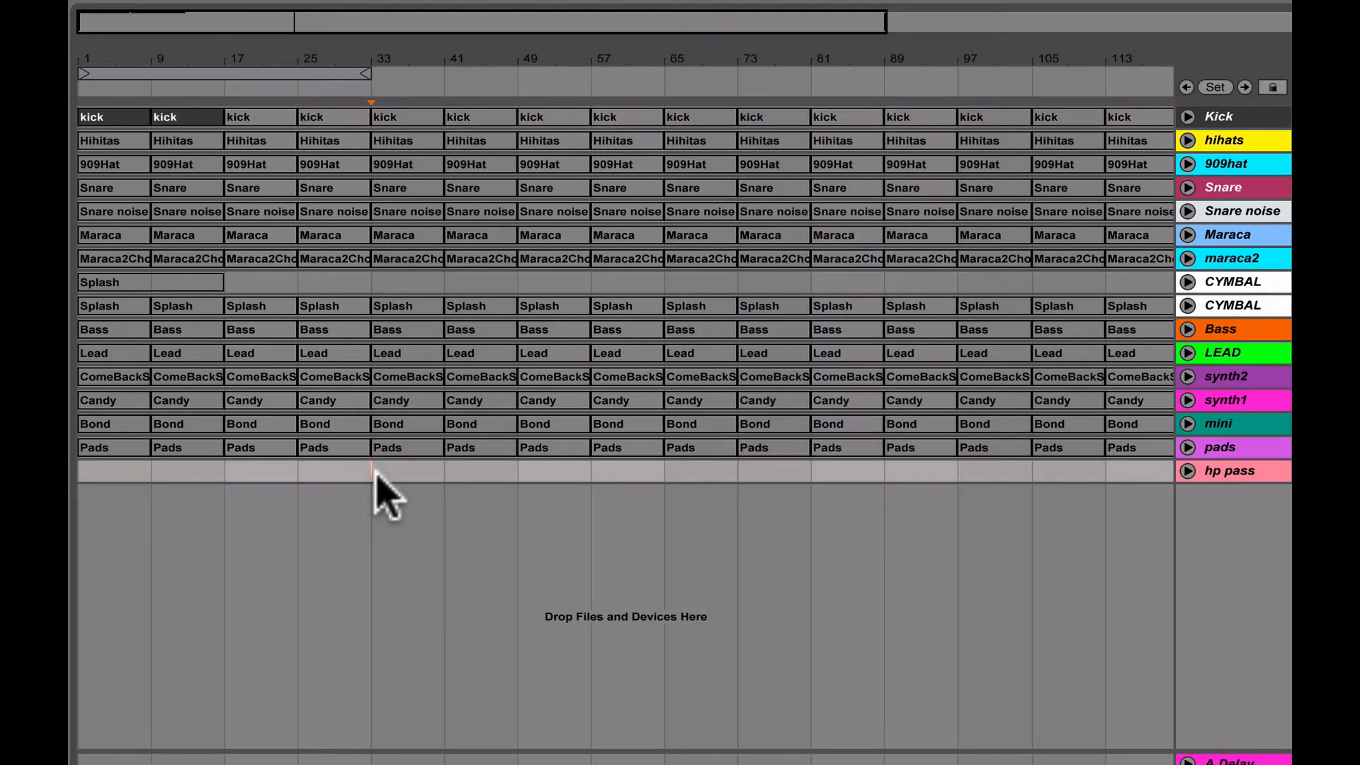
drag(373, 474, 82, 117)
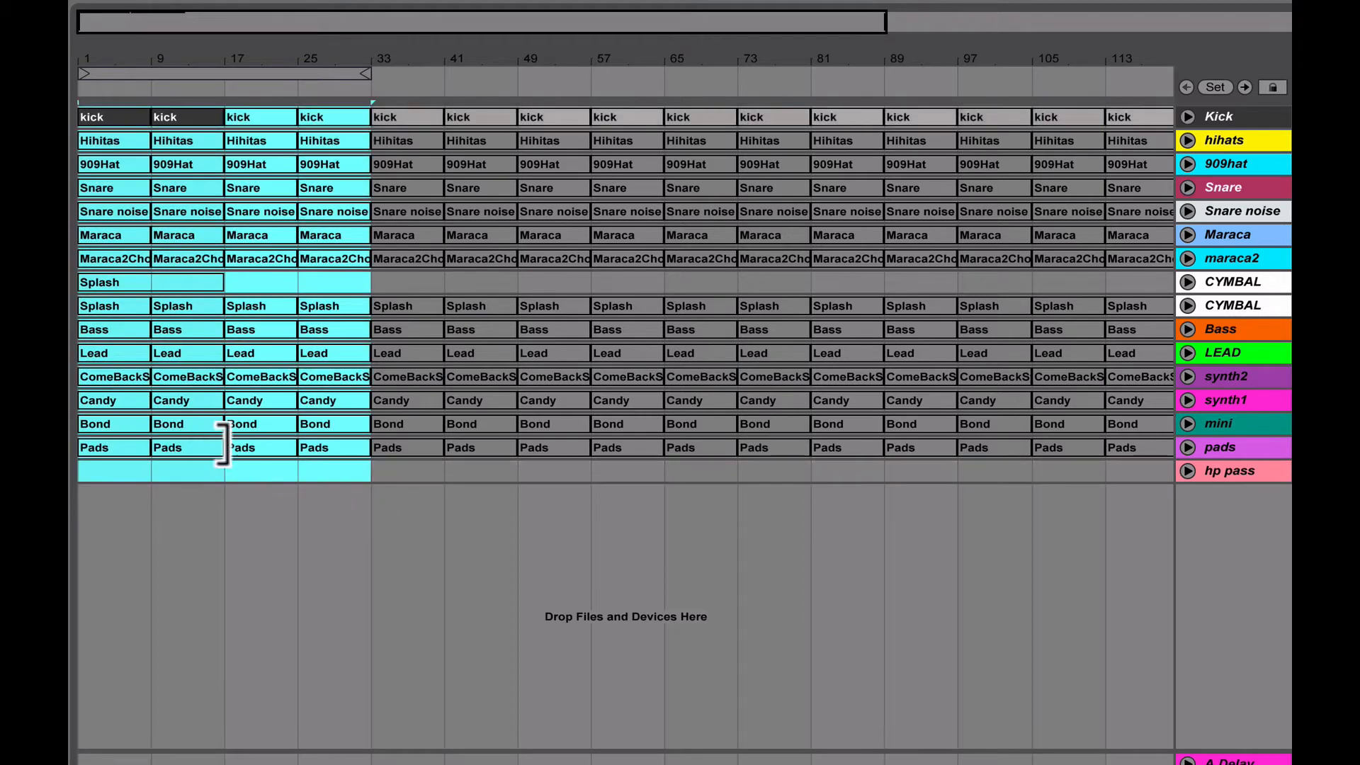
click(369, 481)
click(370, 479)
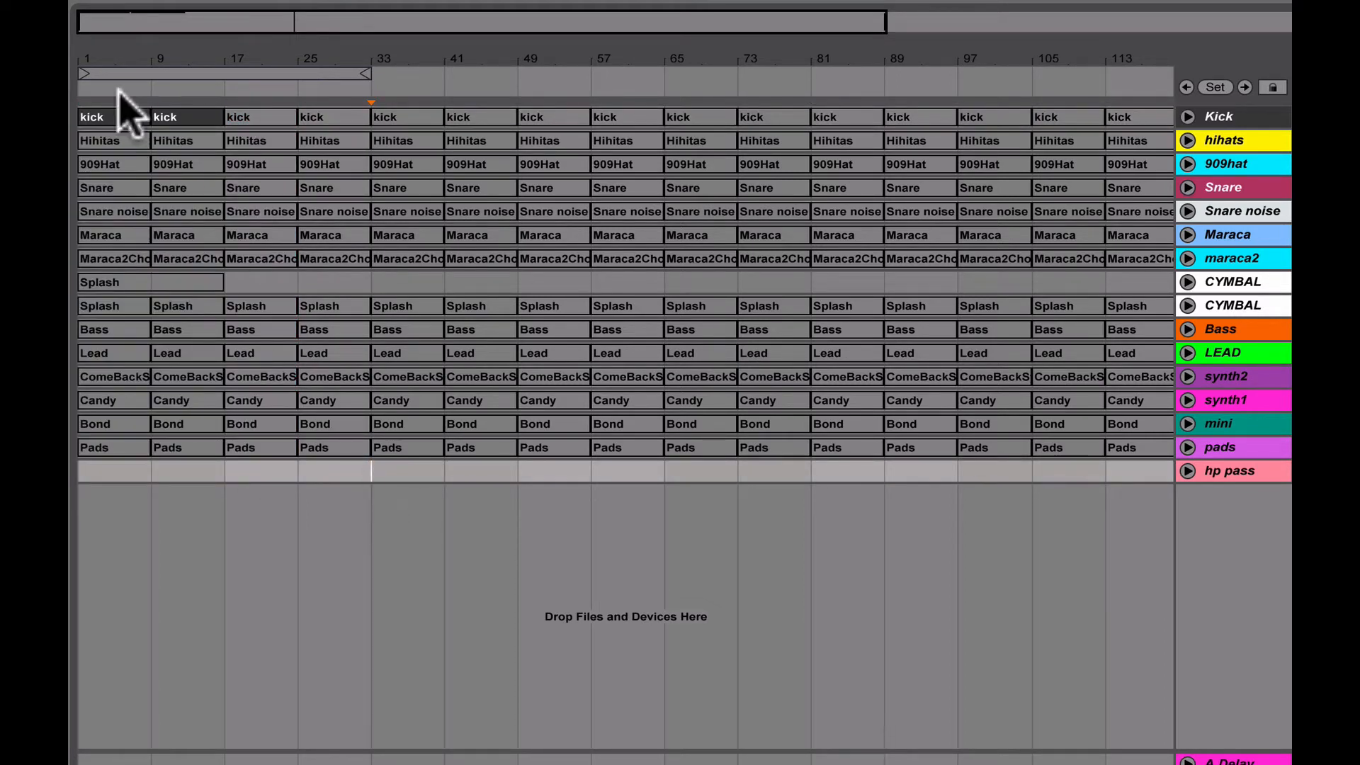
Activate the Hihitas, Snare noise and Bond clips at bars 1 and 9, plus the synth2 clip at bar 9.
click(135, 140)
shift+click(174, 145)
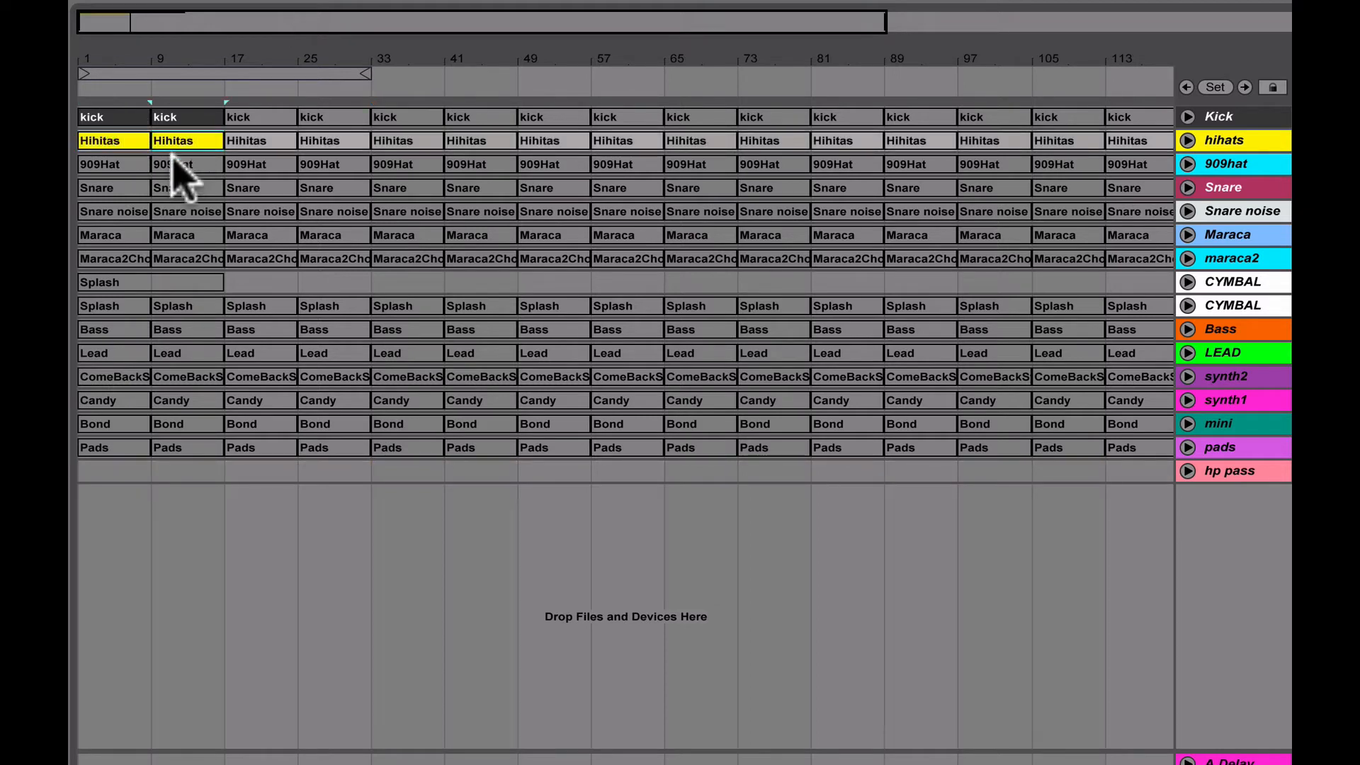
click(107, 211)
shift+click(174, 211)
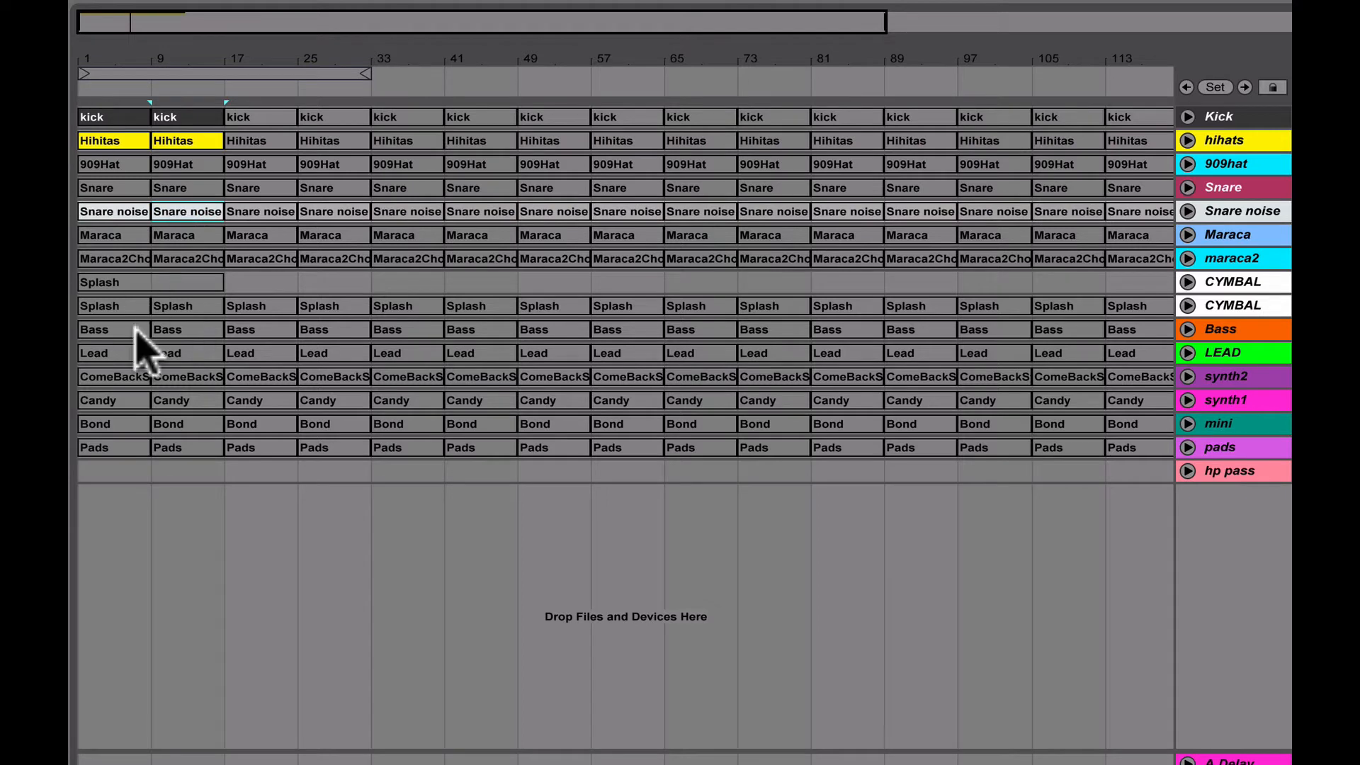
click(112, 424)
shift+click(172, 423)
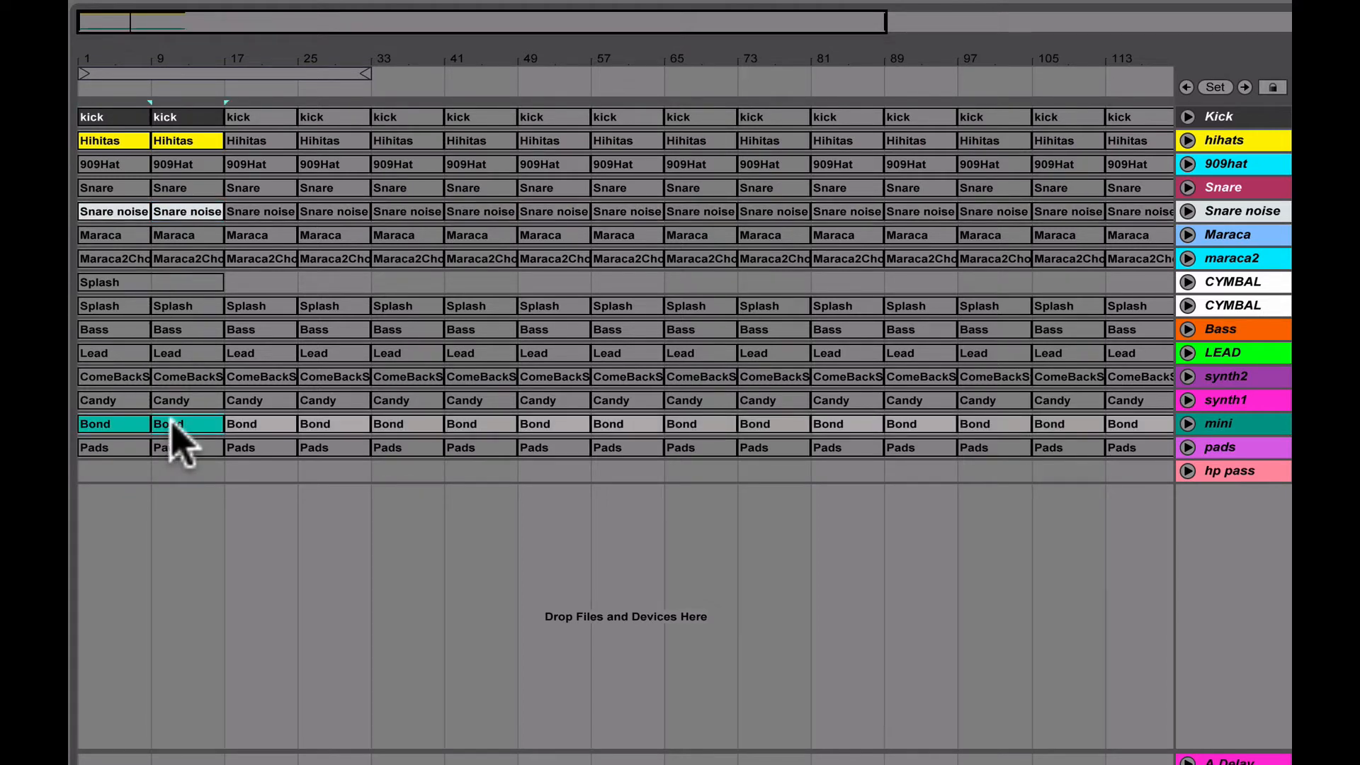
click(175, 379)
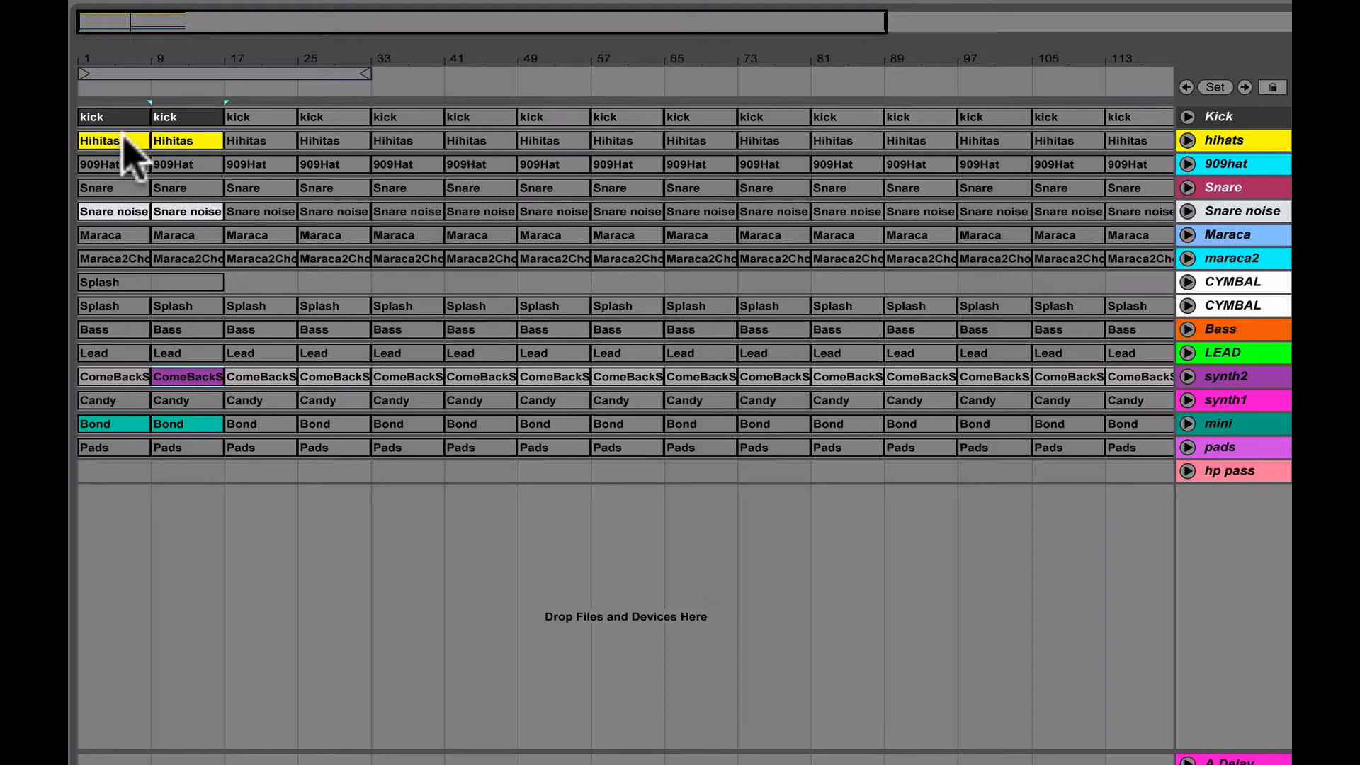
Play the arrangement from bar 1 and activate the maraca2 clips at bars 1 and 9.
click(191, 118)
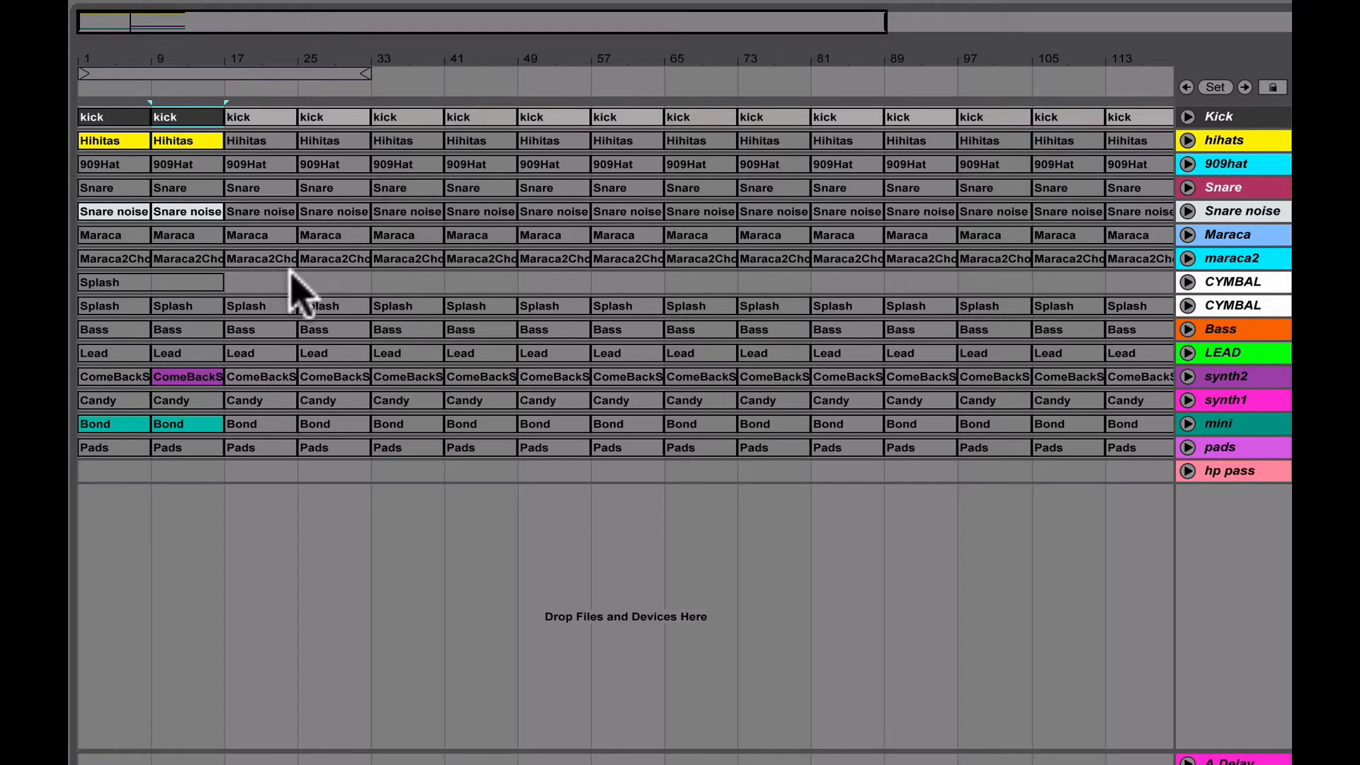
click(197, 138)
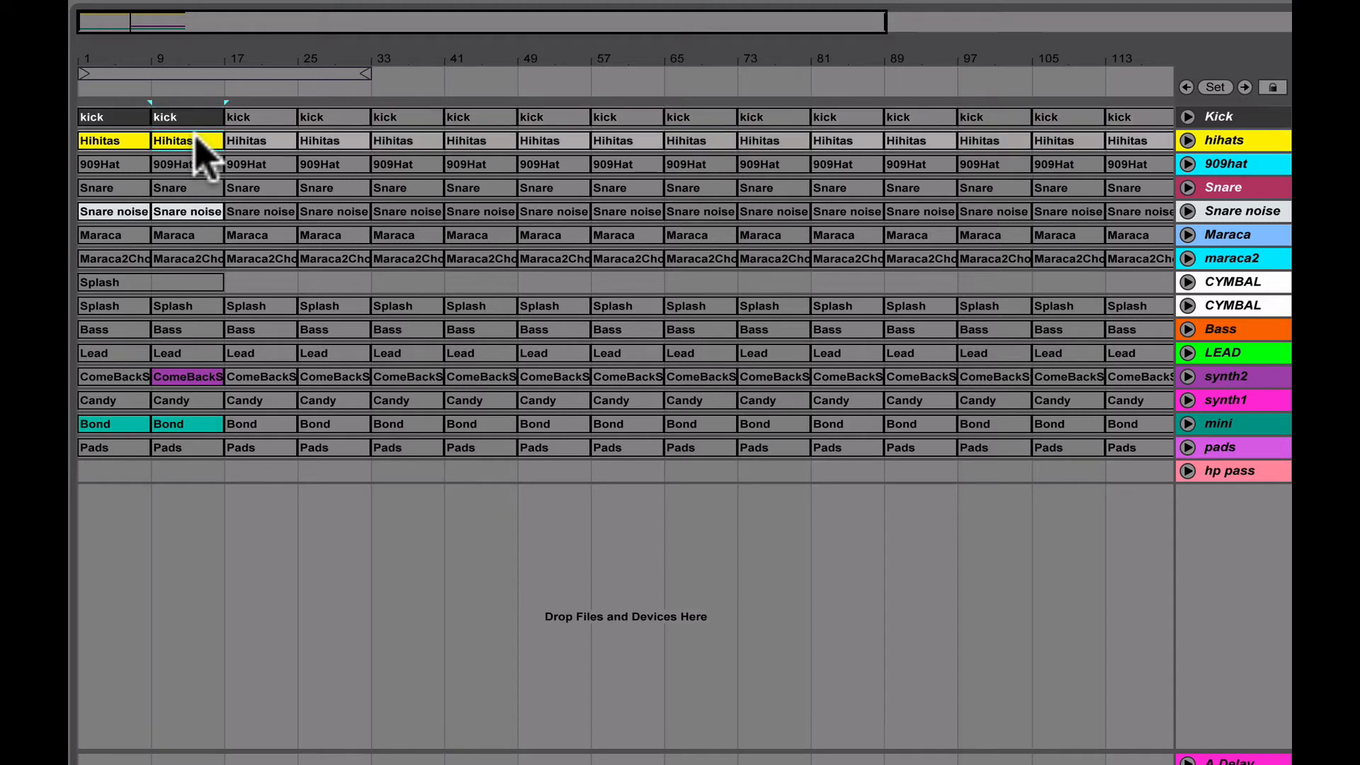
click(115, 119)
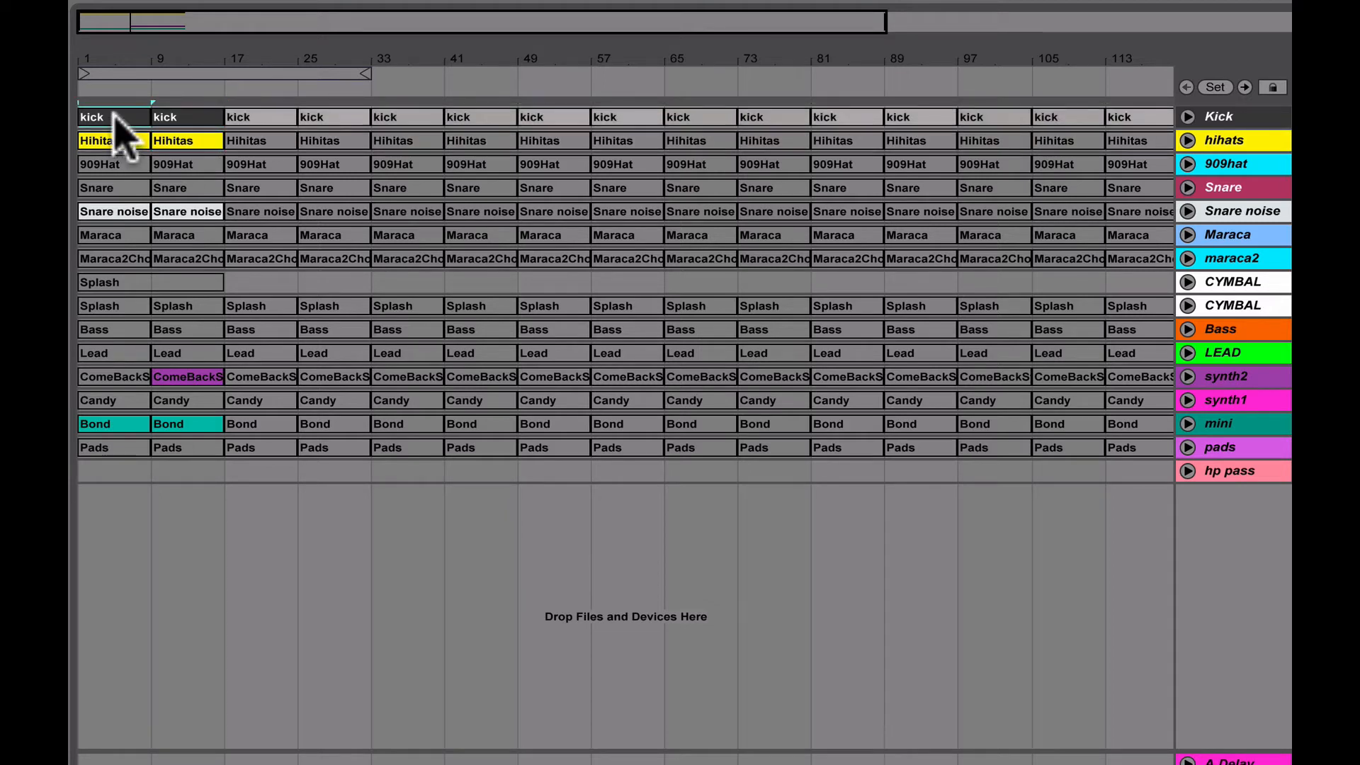
key(space)
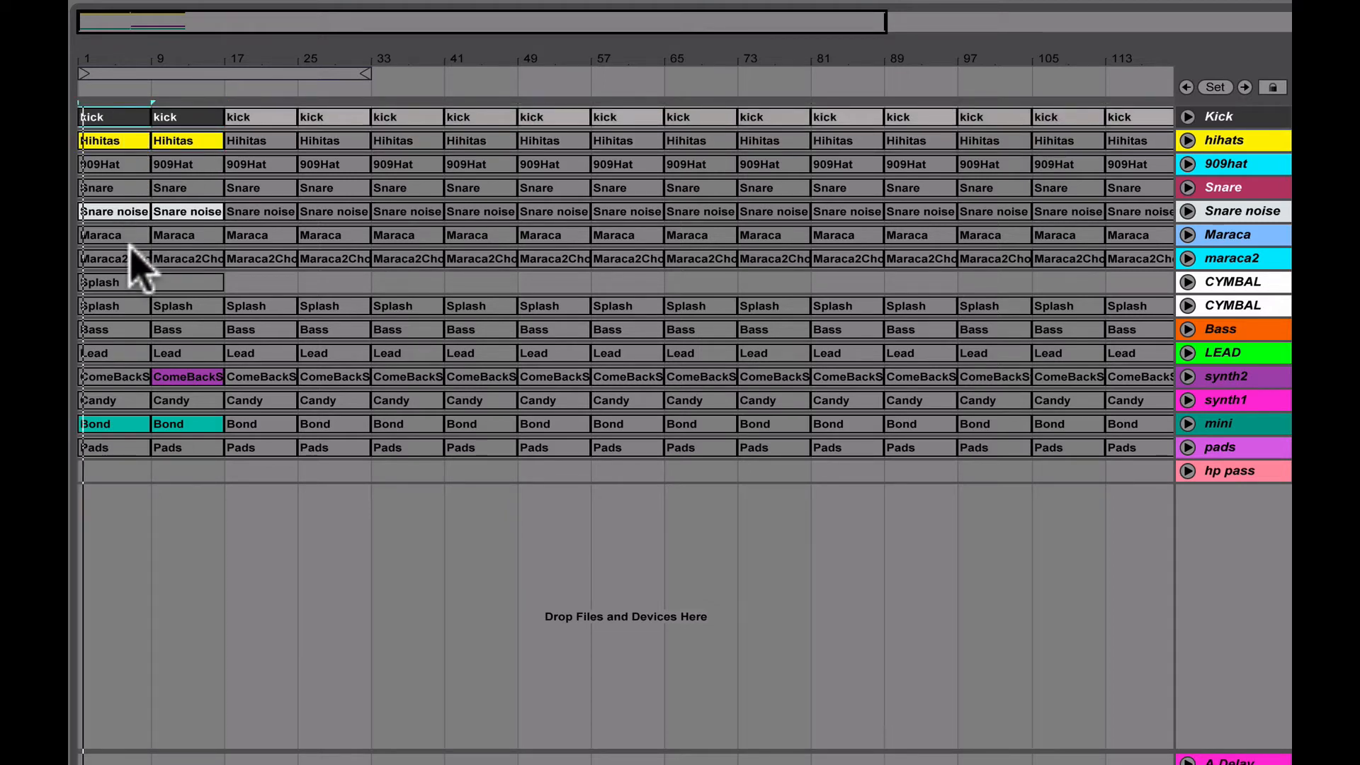
click(118, 257)
shift+click(175, 262)
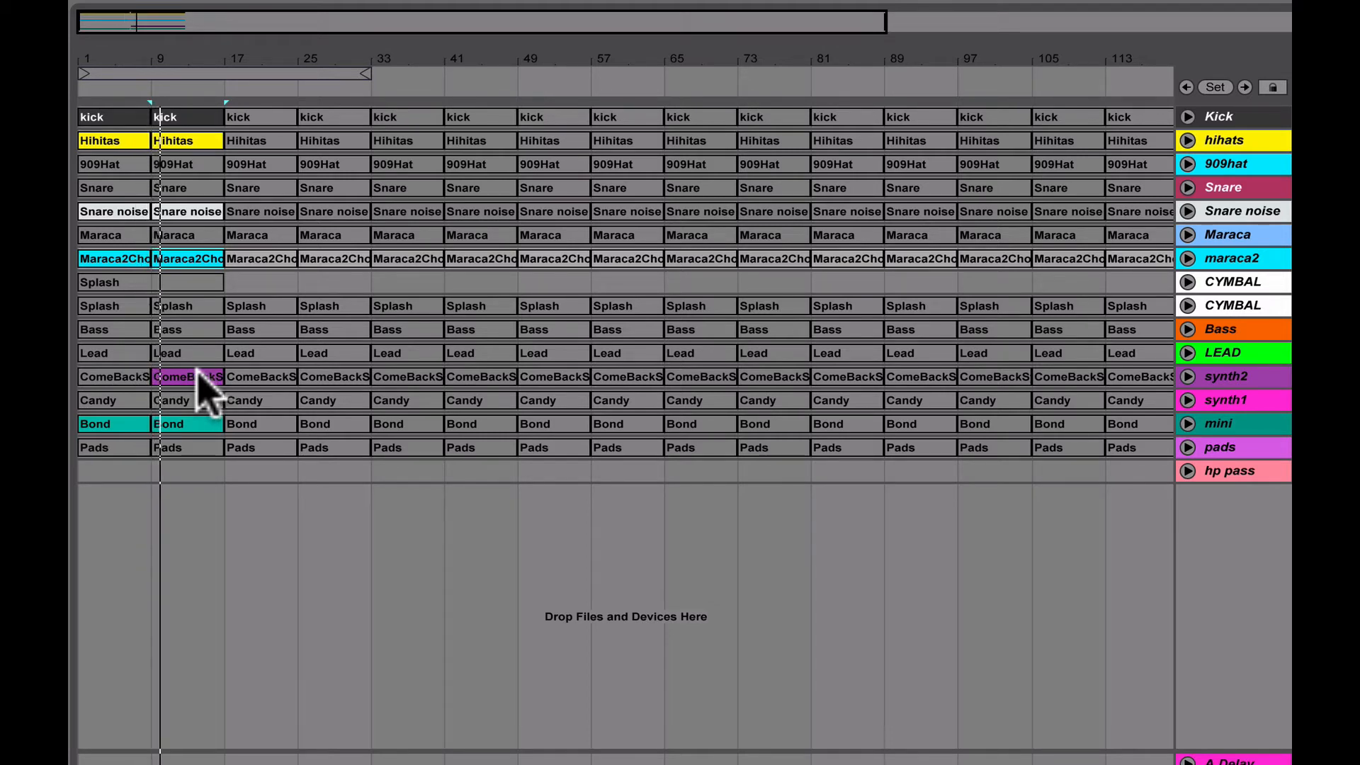
Activate the kick clips at bars 17 and 25.
click(261, 117)
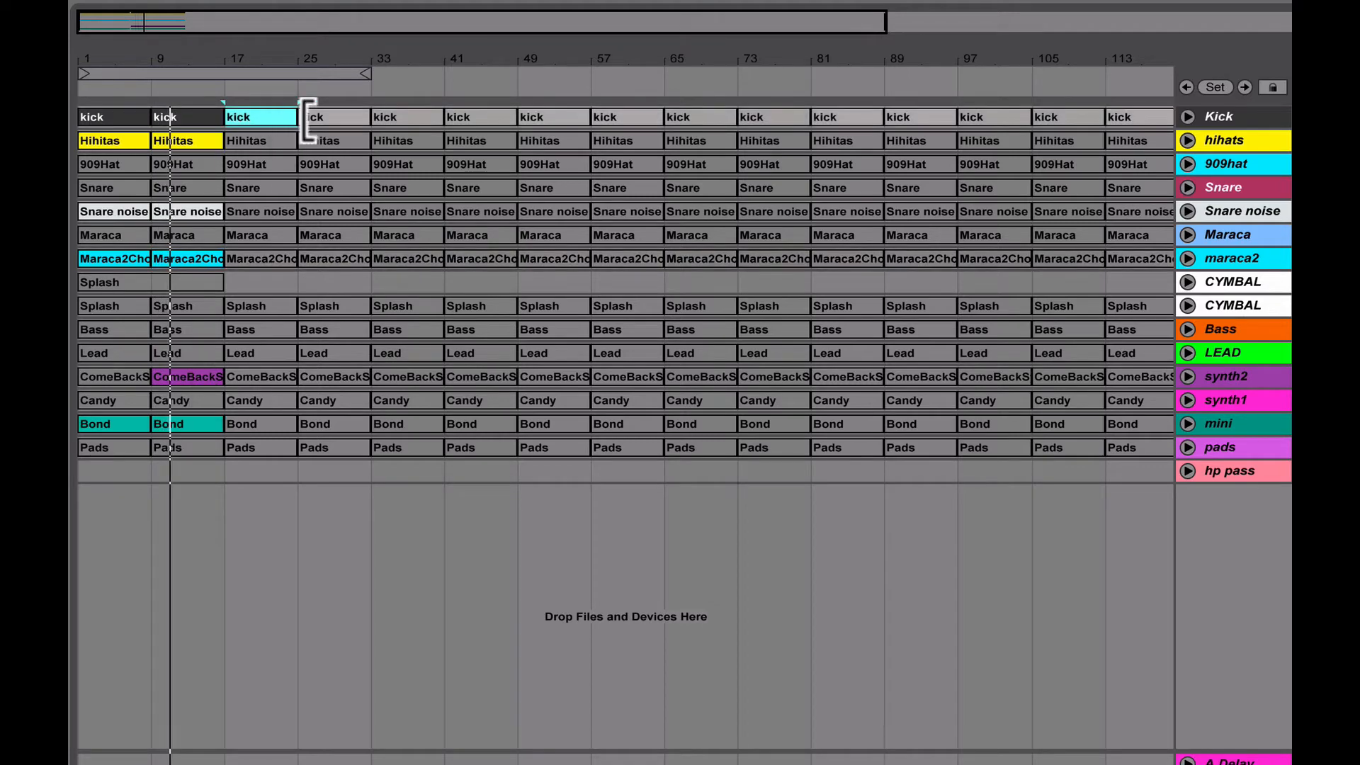
click(245, 119)
key(Tab)
key(Tab)
drag(111, 76, 239, 116)
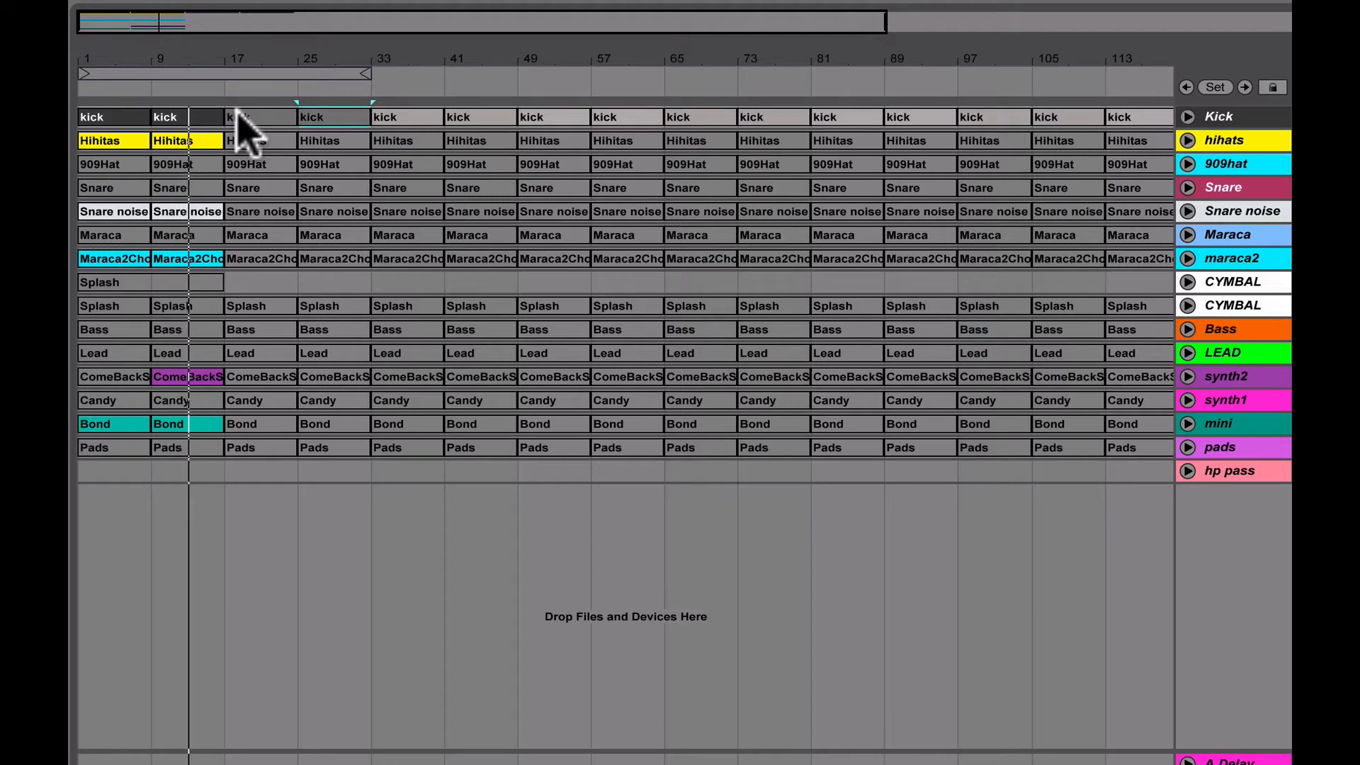
Activate the Hihitas, Maraca and second CYMBAL track's Splash clips at bar 17, plus the maraca2 clip at bar 25.
click(259, 141)
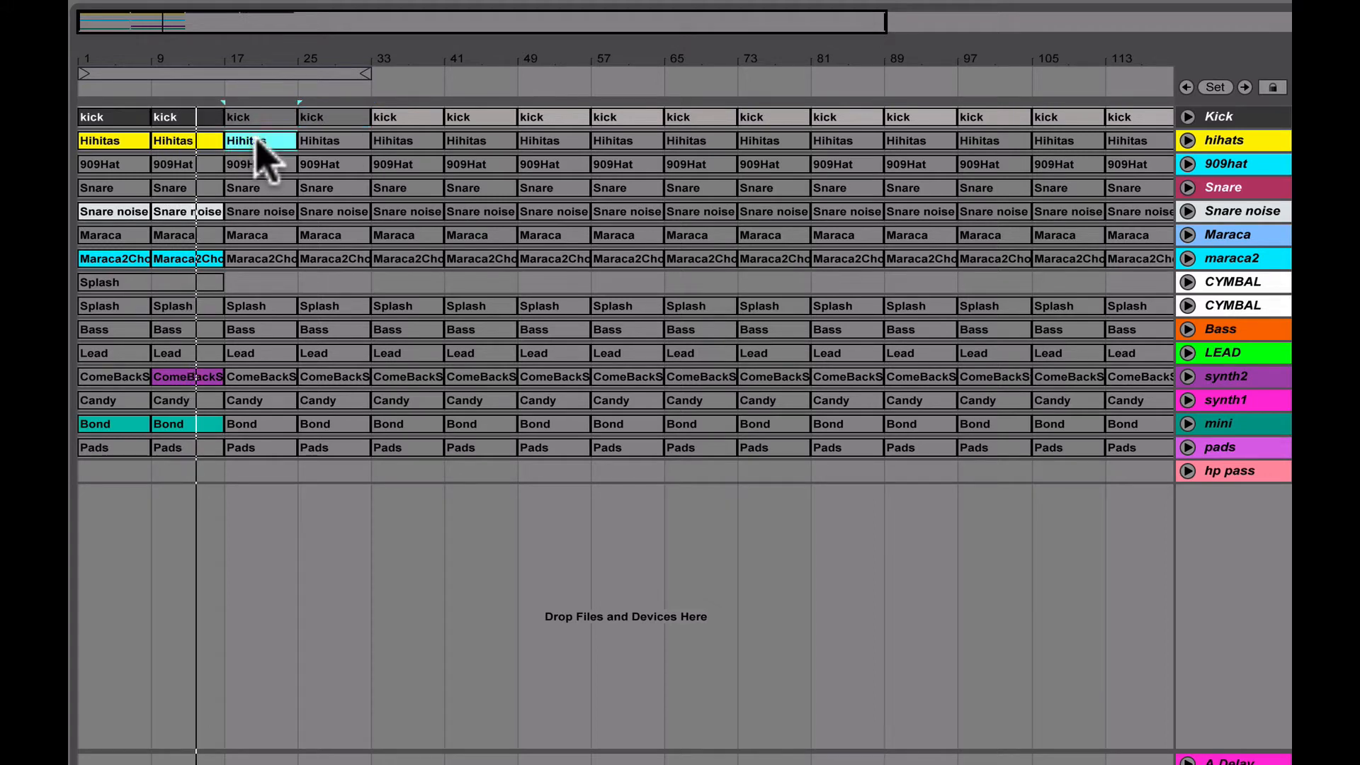
click(254, 236)
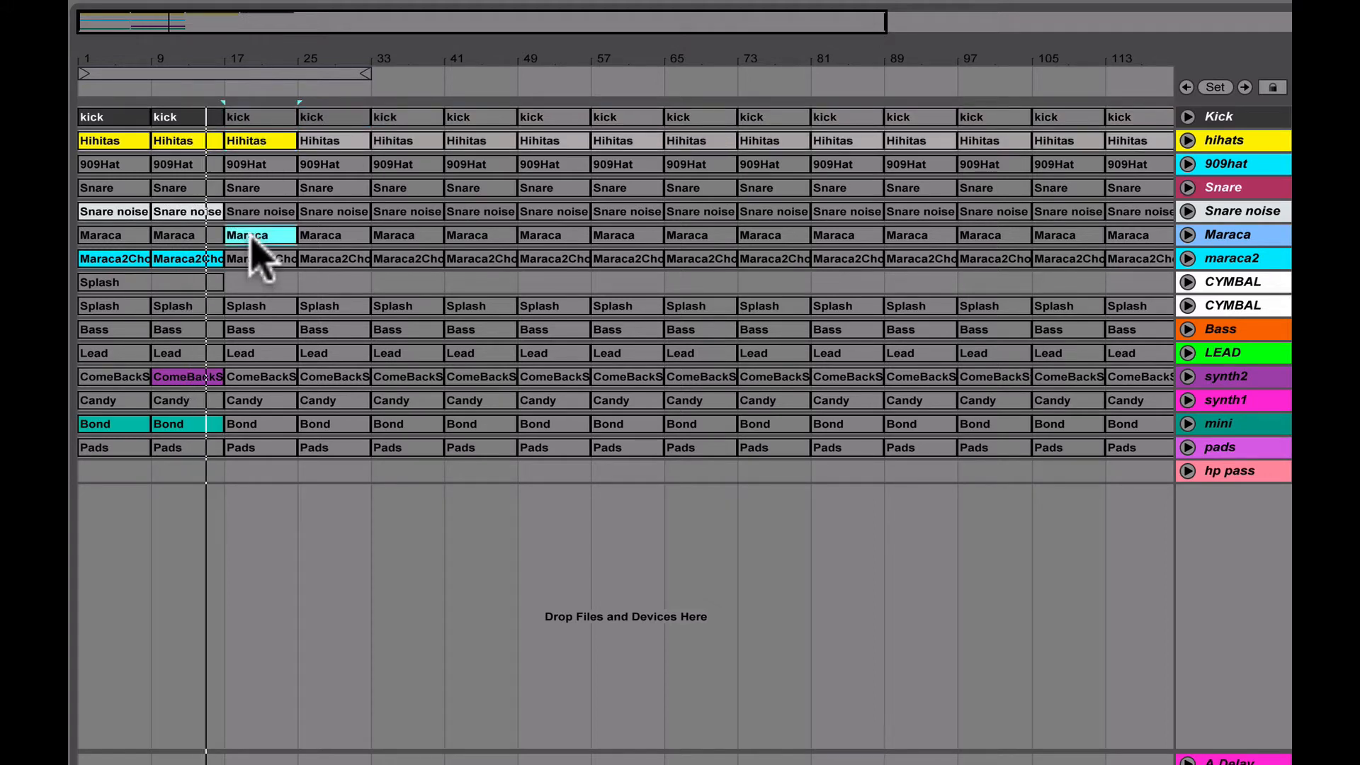
click(322, 259)
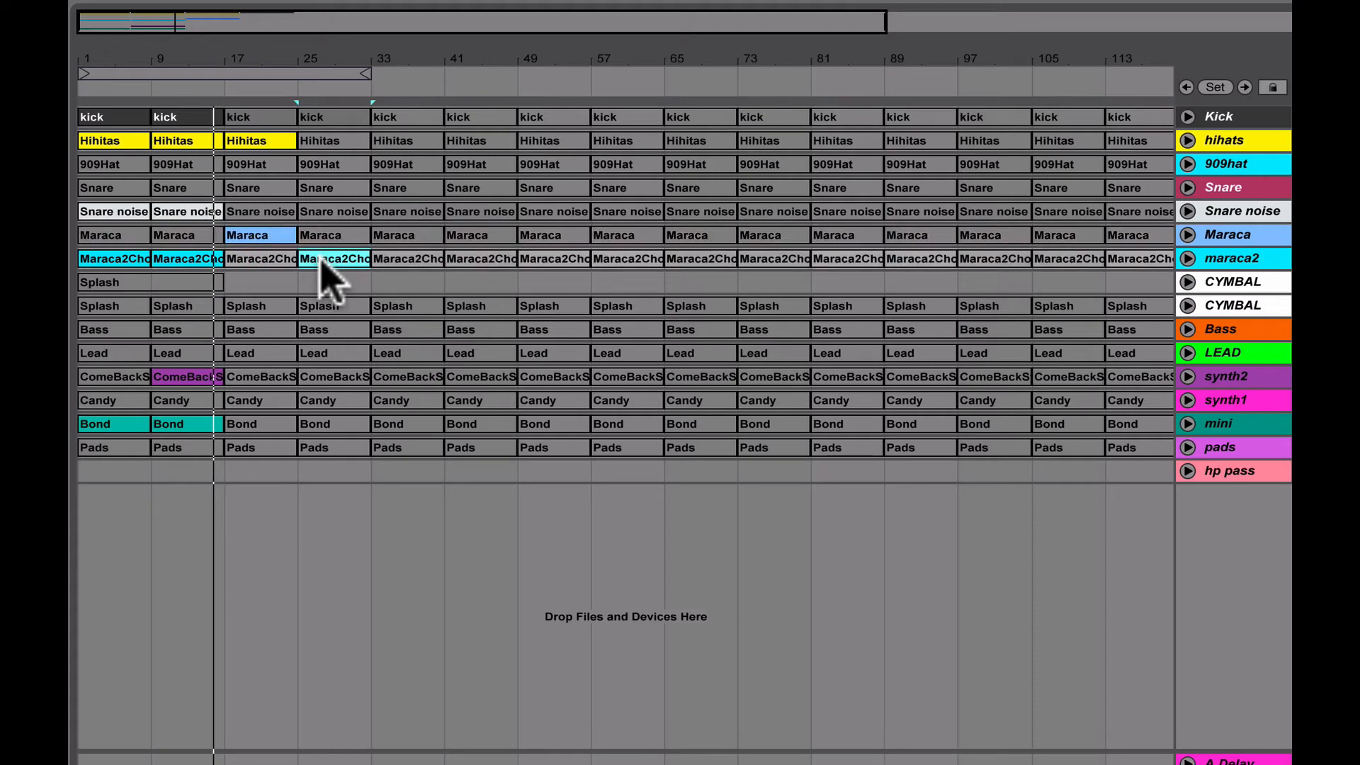
click(274, 306)
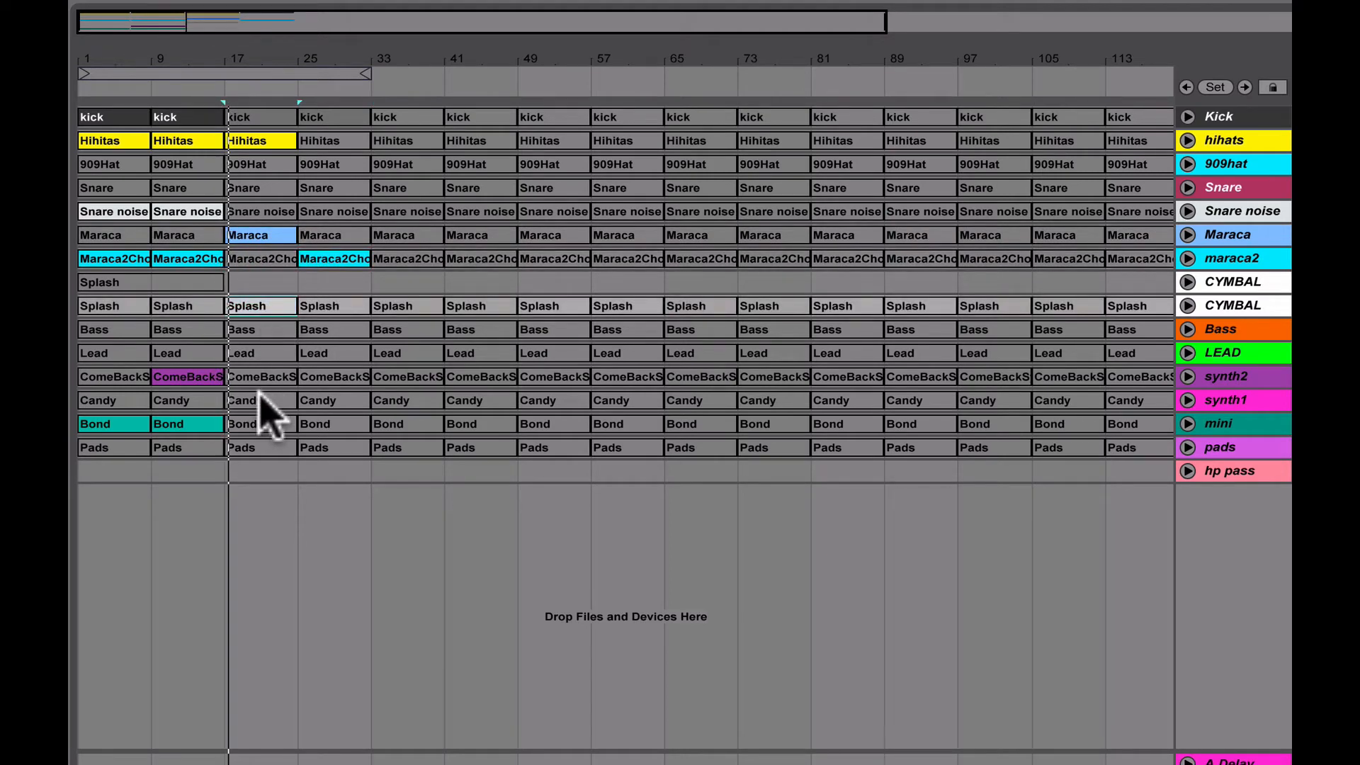
Activate the Lead and Bond clips at bars 17 and 25, plus the Candy clip at bar 17.
click(256, 354)
shift+click(319, 357)
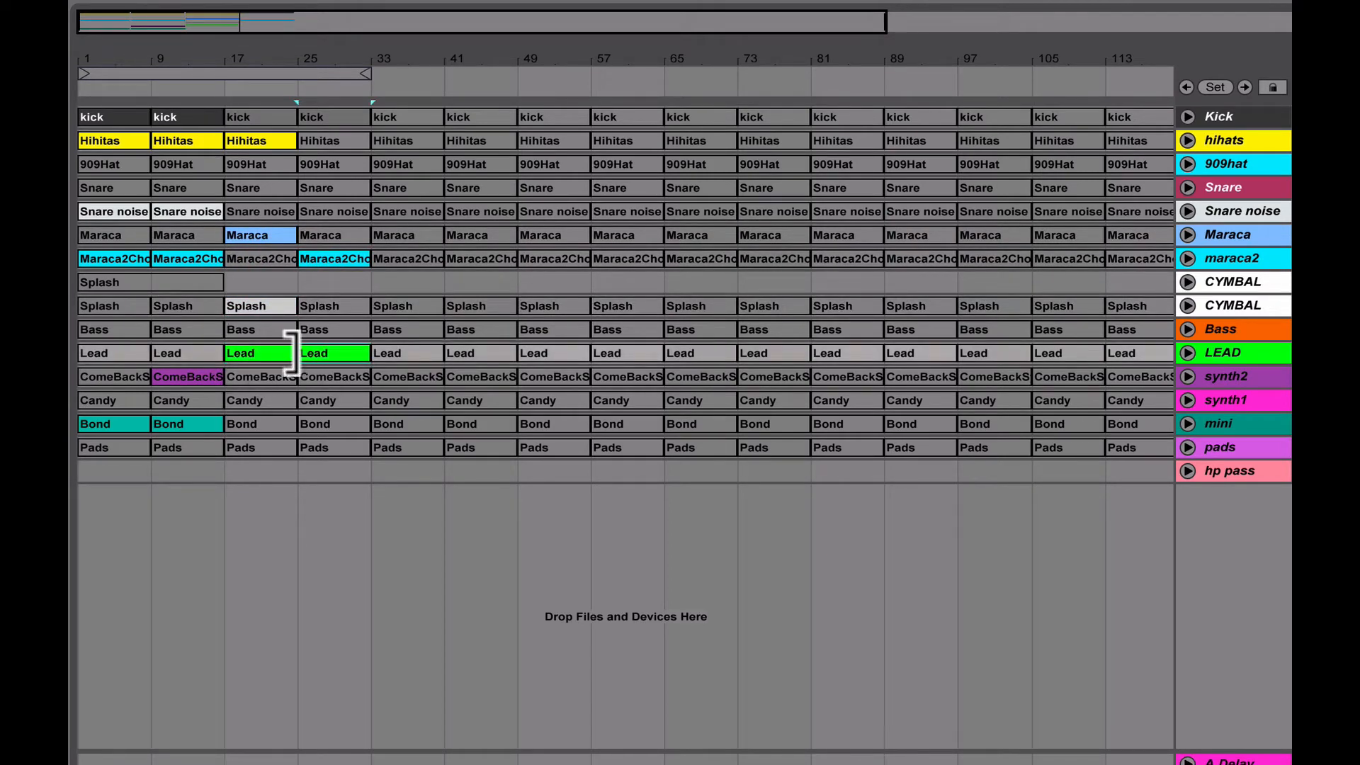
click(255, 401)
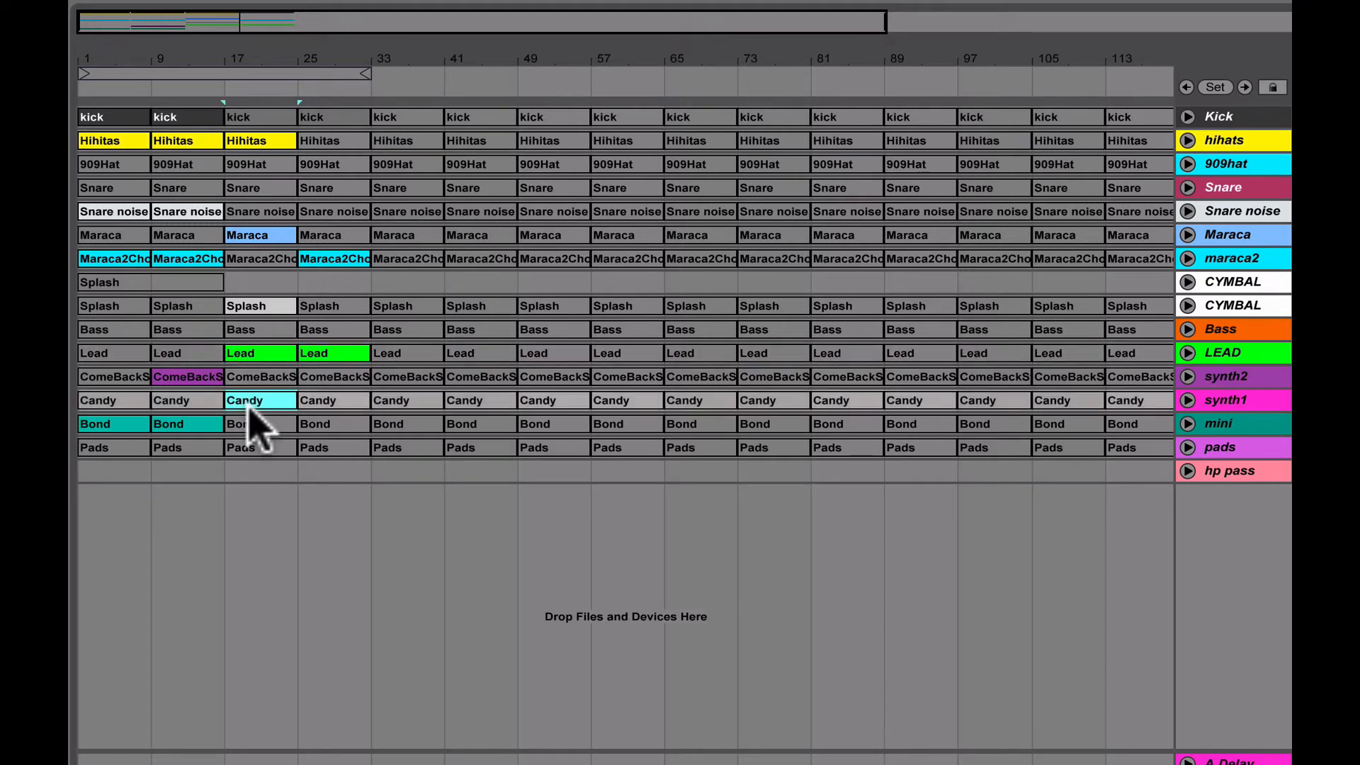
click(252, 423)
shift+click(308, 425)
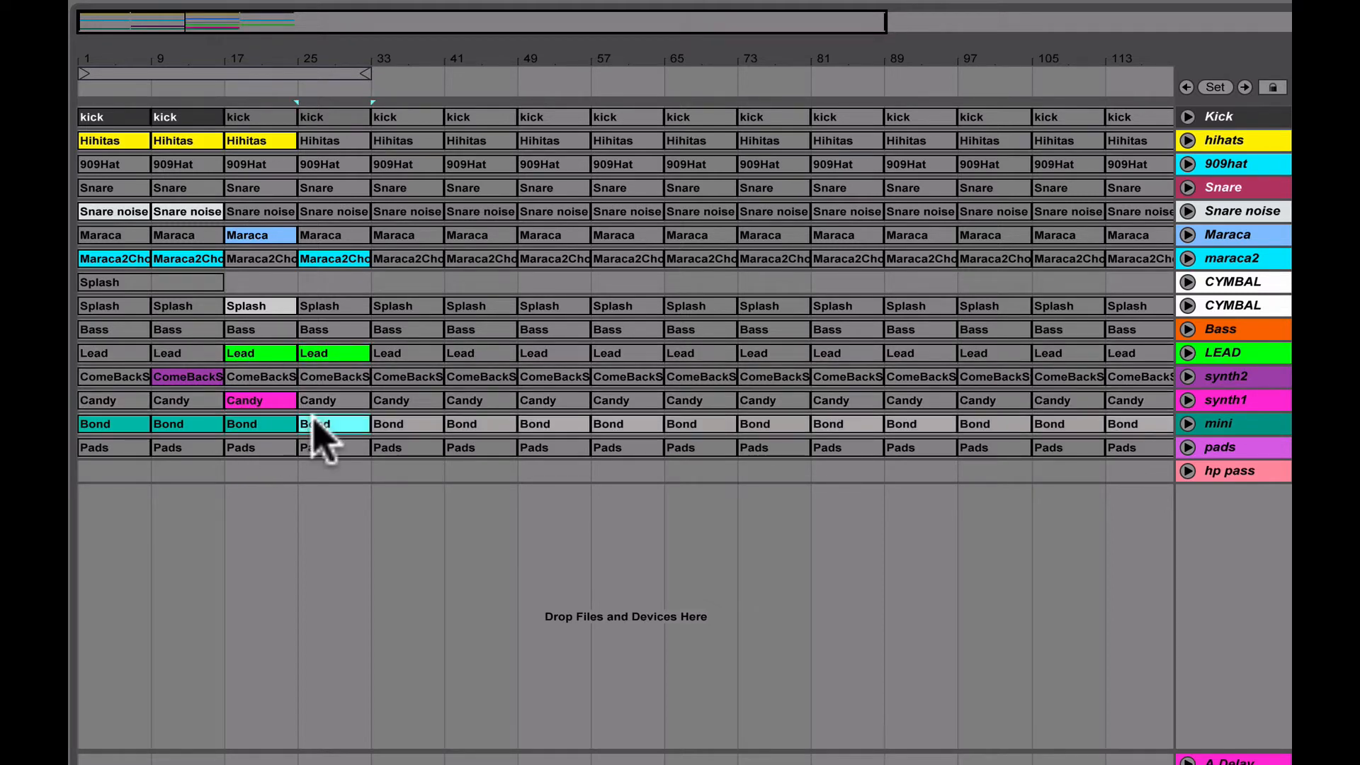
Activate the kick and Bass clips at bars 33 and 41.
click(248, 117)
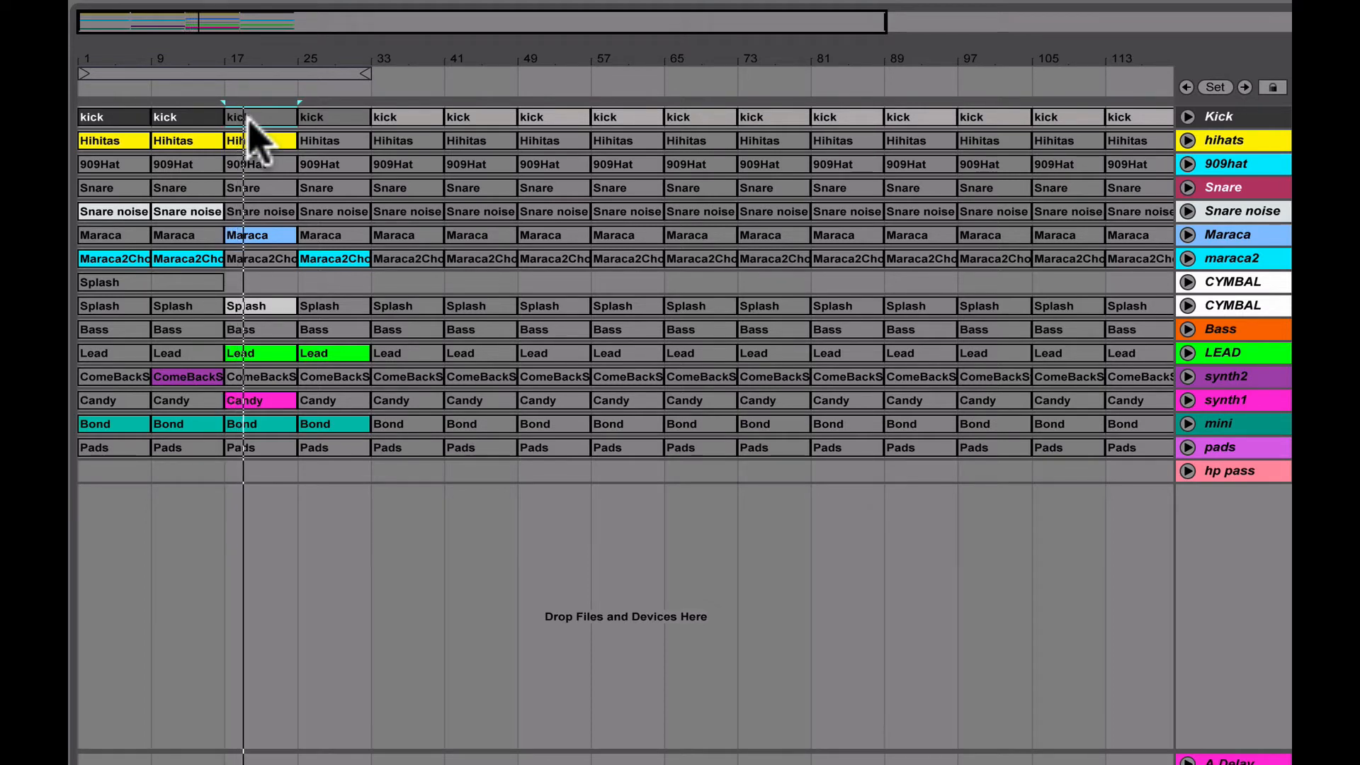
click(393, 117)
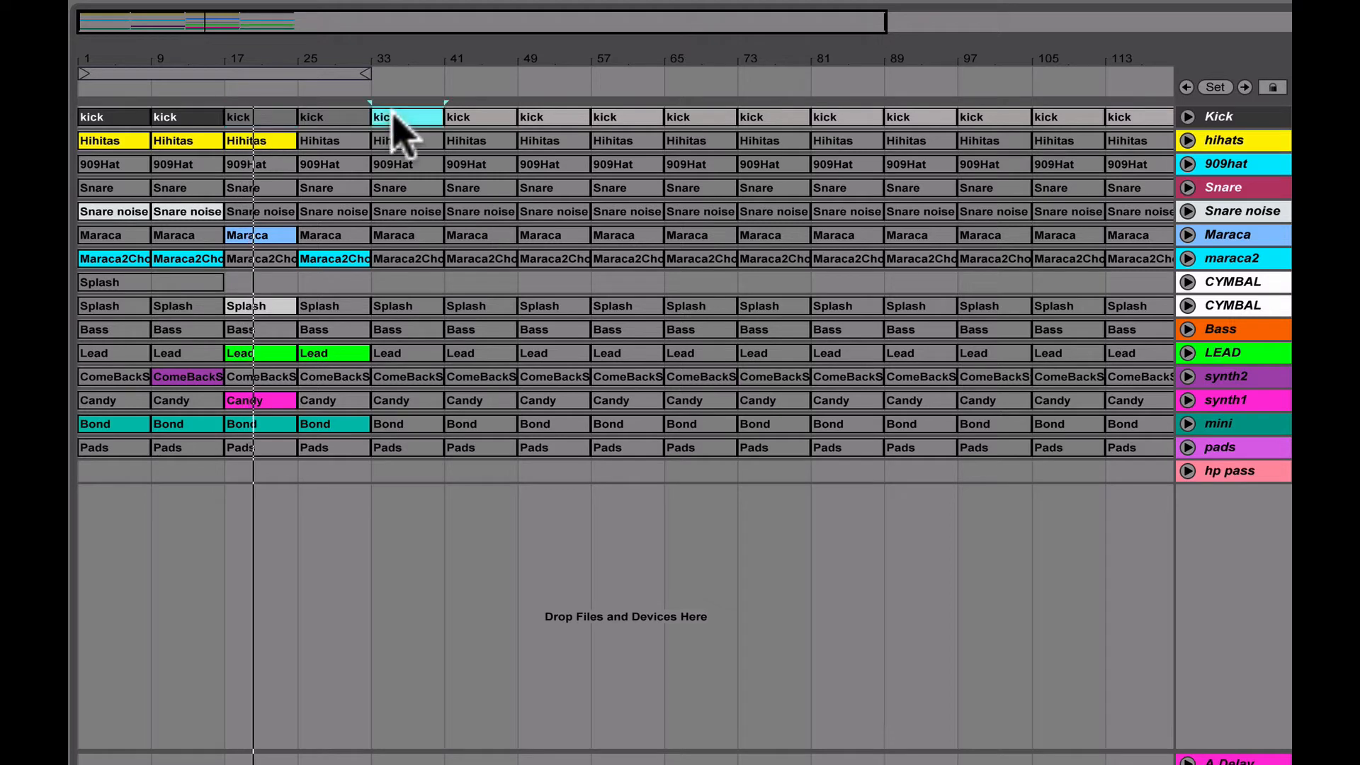
click(470, 119)
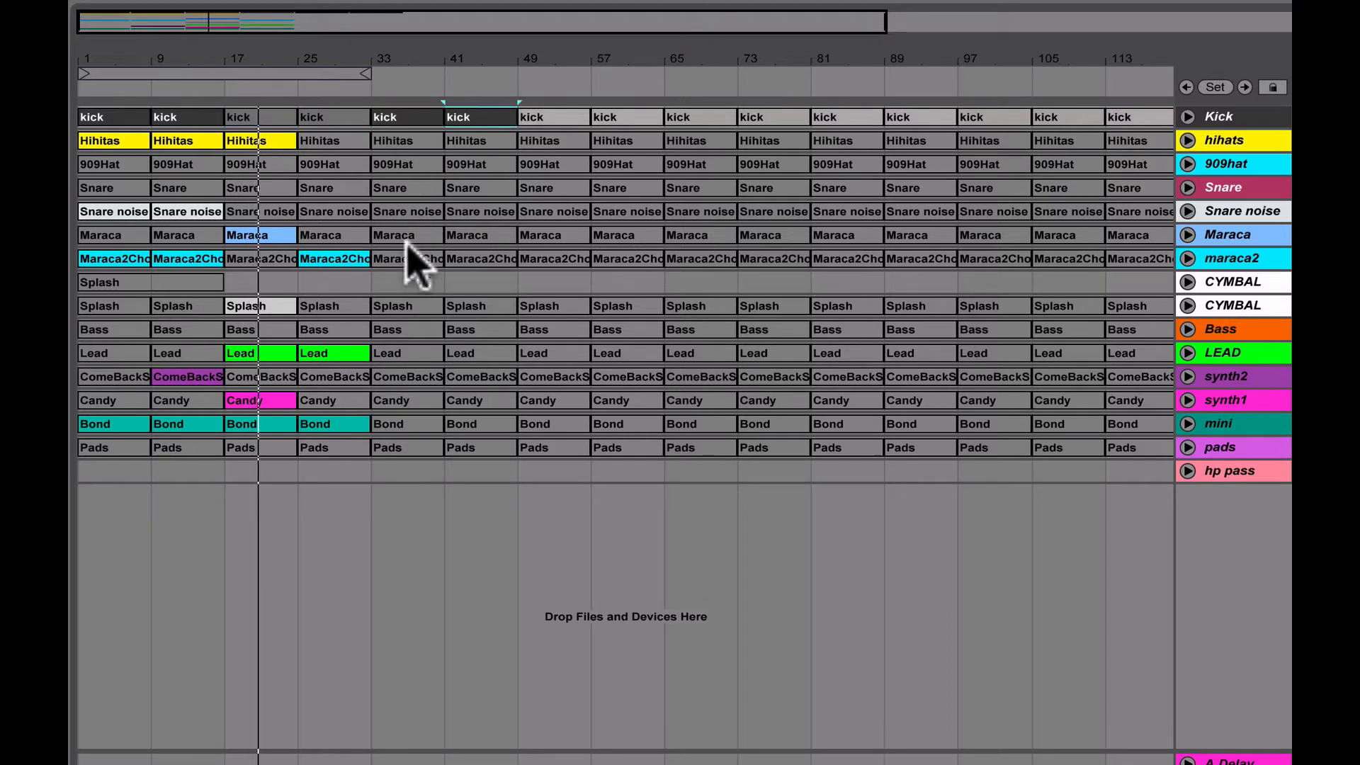
click(387, 330)
key(0)
click(465, 328)
key(0)
mouse_move(368, 474)
mouse_down()
mouse_move(483, 312)
mouse_move(592, 100)
mouse_move(640, 78)
mouse_up()
click(370, 473)
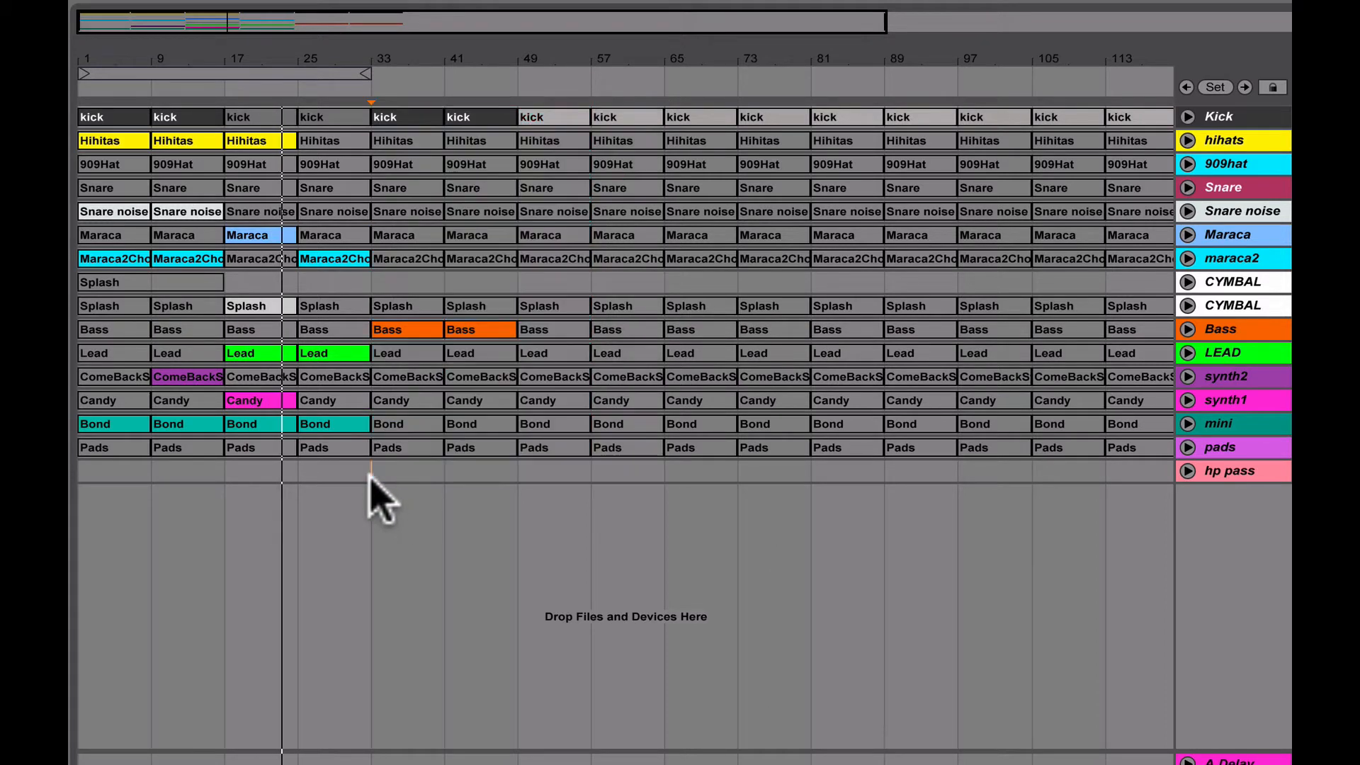
Move the long Splash clip to bar 33, then activate the synth2 clips from bars 25 to 57 and the Candy clips from bars 33 to 49.
drag(140, 282, 405, 282)
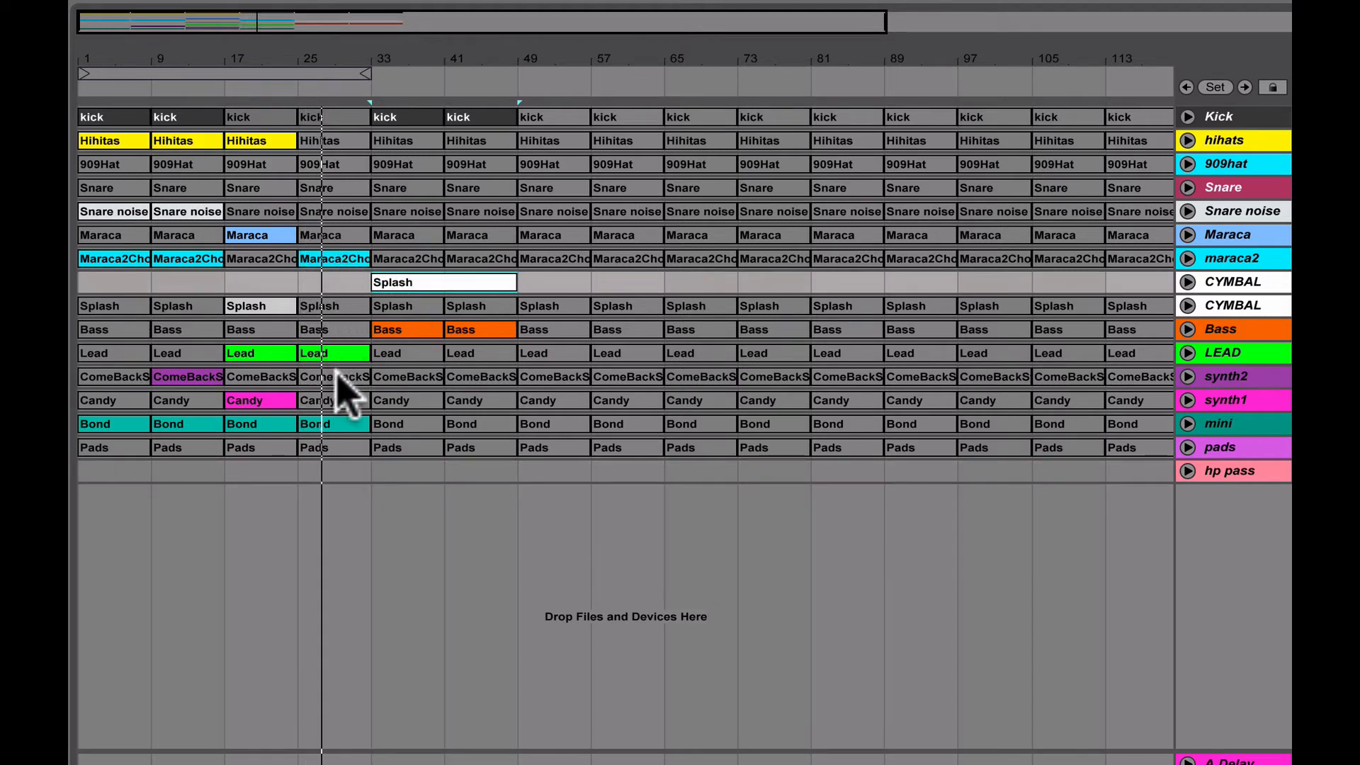
click(373, 377)
mouse_move(392, 380)
mouse_down()
mouse_move(541, 367)
mouse_move(417, 396)
mouse_move(531, 409)
mouse_move(623, 376)
mouse_up()
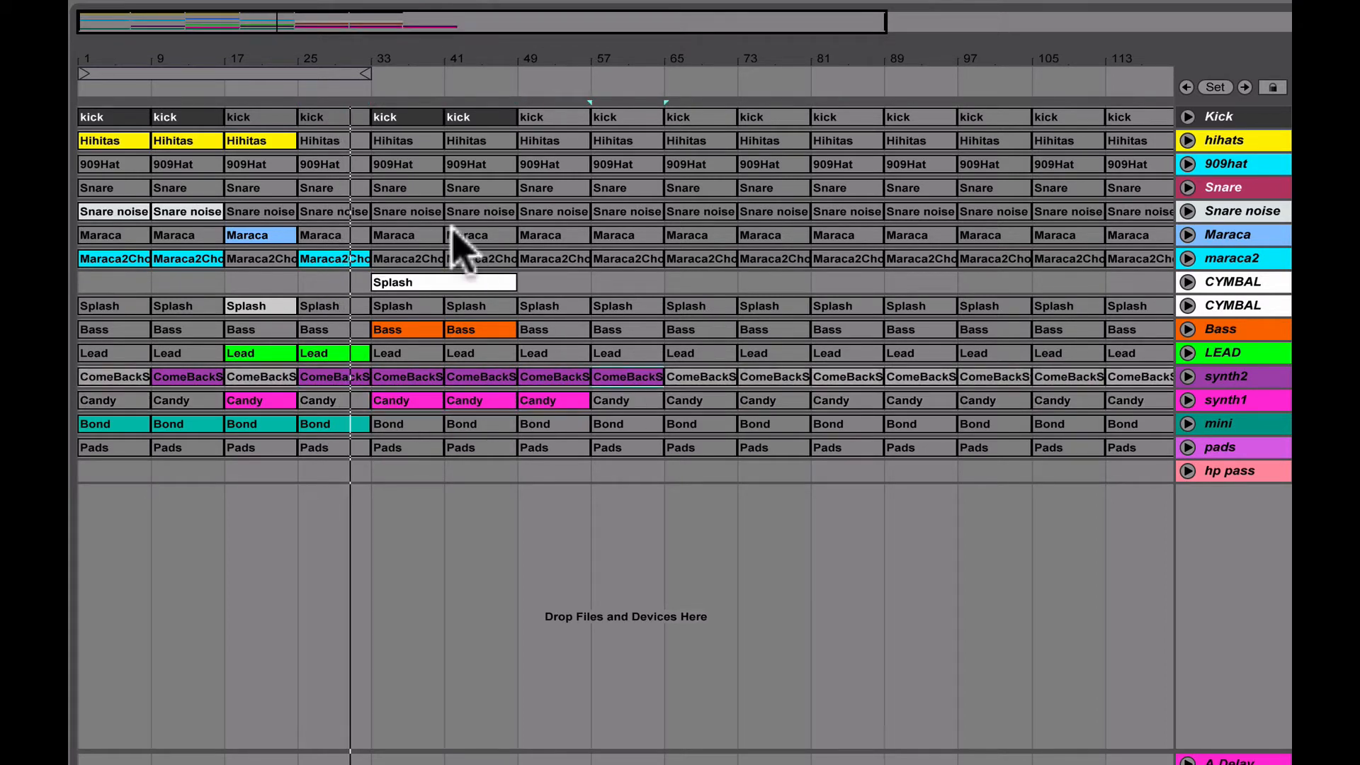
Activate the Hihitas and 909Hat clips from bars 33 to 57, the kick clips at bars 49 and 57, and the Candy clip at bar 57.
mouse_move(404, 167)
mouse_down()
mouse_move(461, 189)
mouse_move(431, 173)
mouse_move(437, 150)
mouse_move(531, 128)
mouse_move(543, 167)
mouse_move(606, 163)
mouse_move(559, 134)
mouse_move(623, 134)
mouse_move(605, 211)
mouse_up()
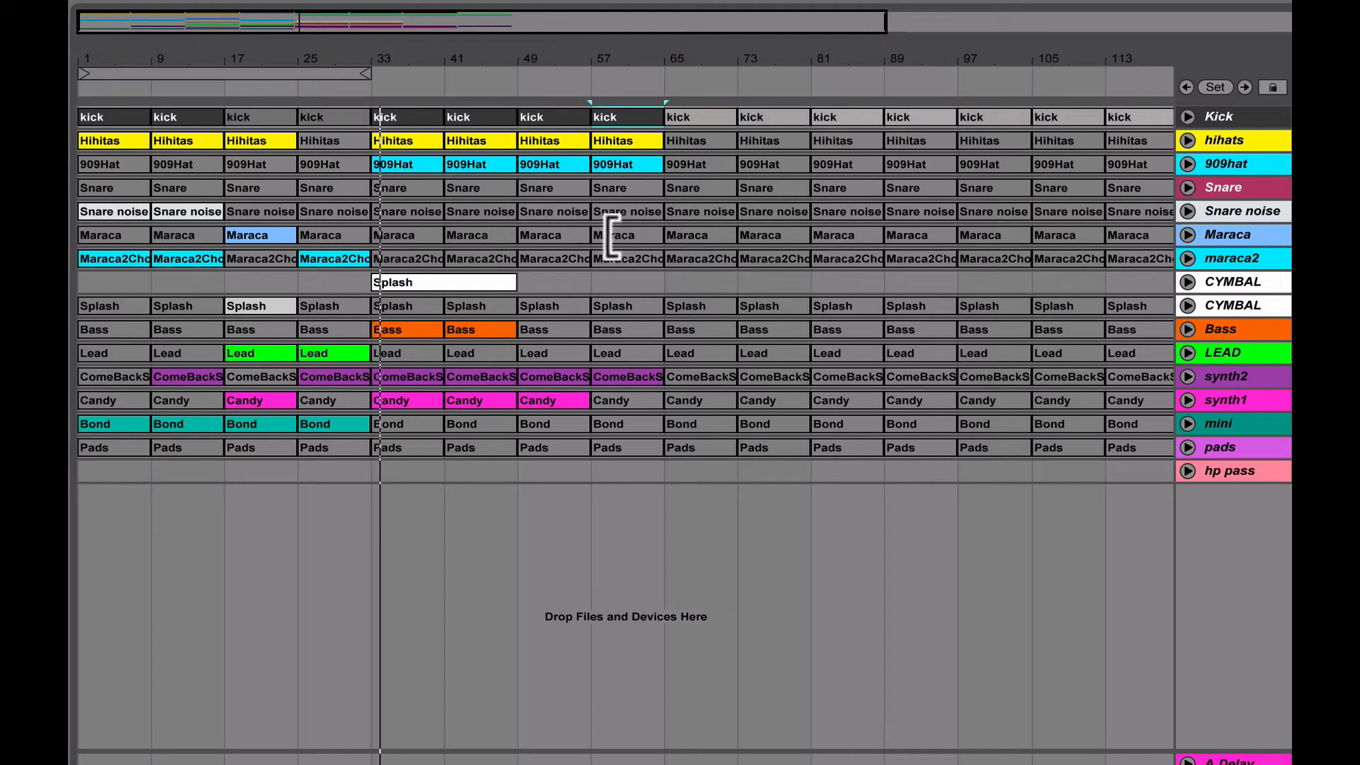
click(614, 399)
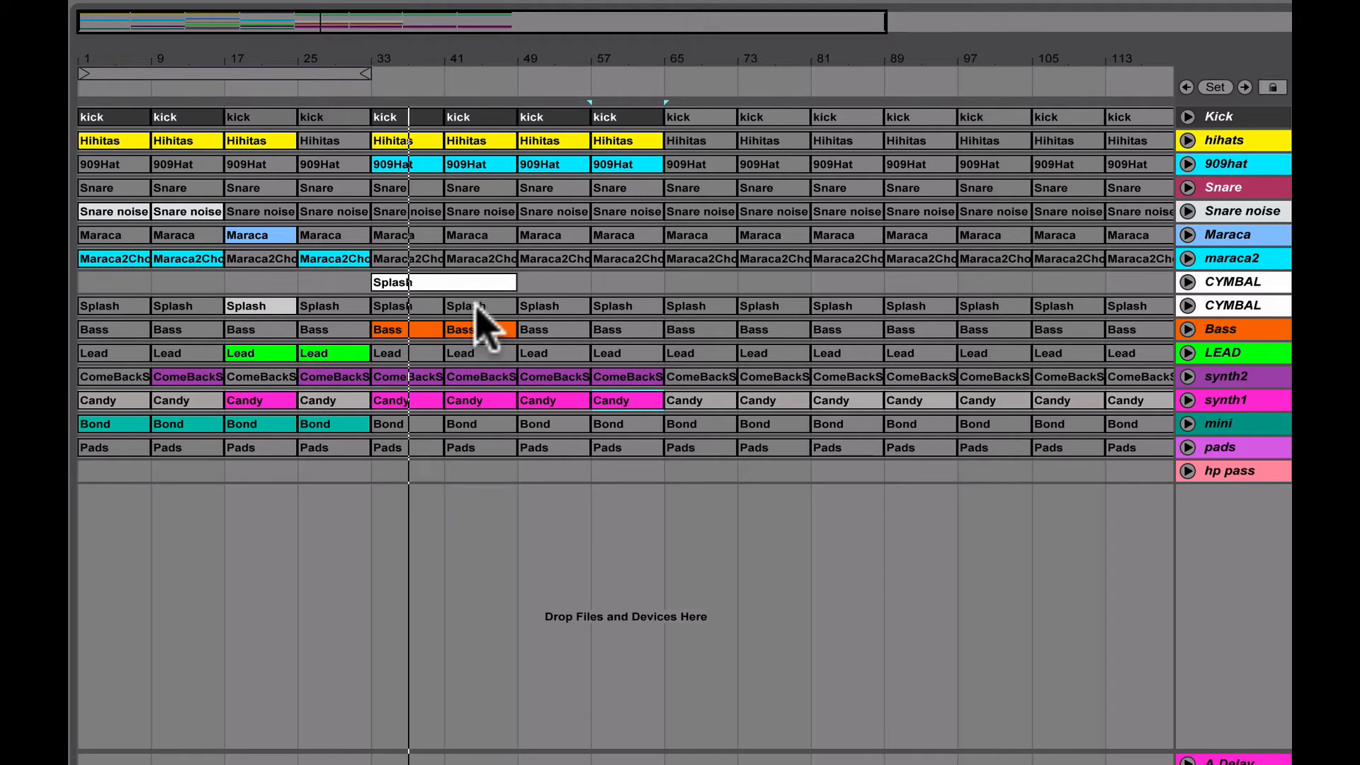
Remove the kick's last bar before bar 41 and activate the Snare clips at bars 41, 49 and 57.
drag(444, 61, 428, 119)
click(486, 188)
key(0)
click(842, 189)
key(0)
drag(623, 58, 553, 29)
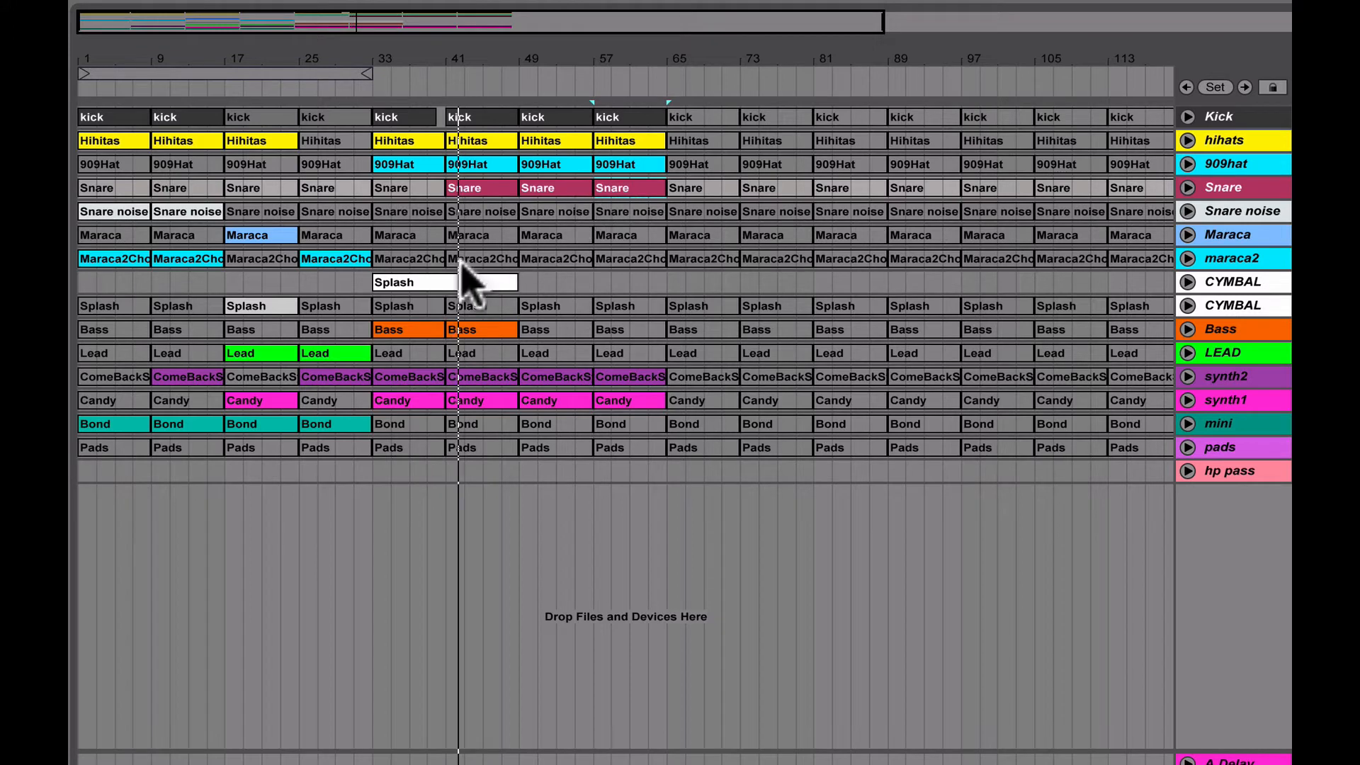
Activate the second CYMBAL track's Splash clip at bar 49 and keep only the last two bars of the Lead clip at bar 41, activated.
click(540, 311)
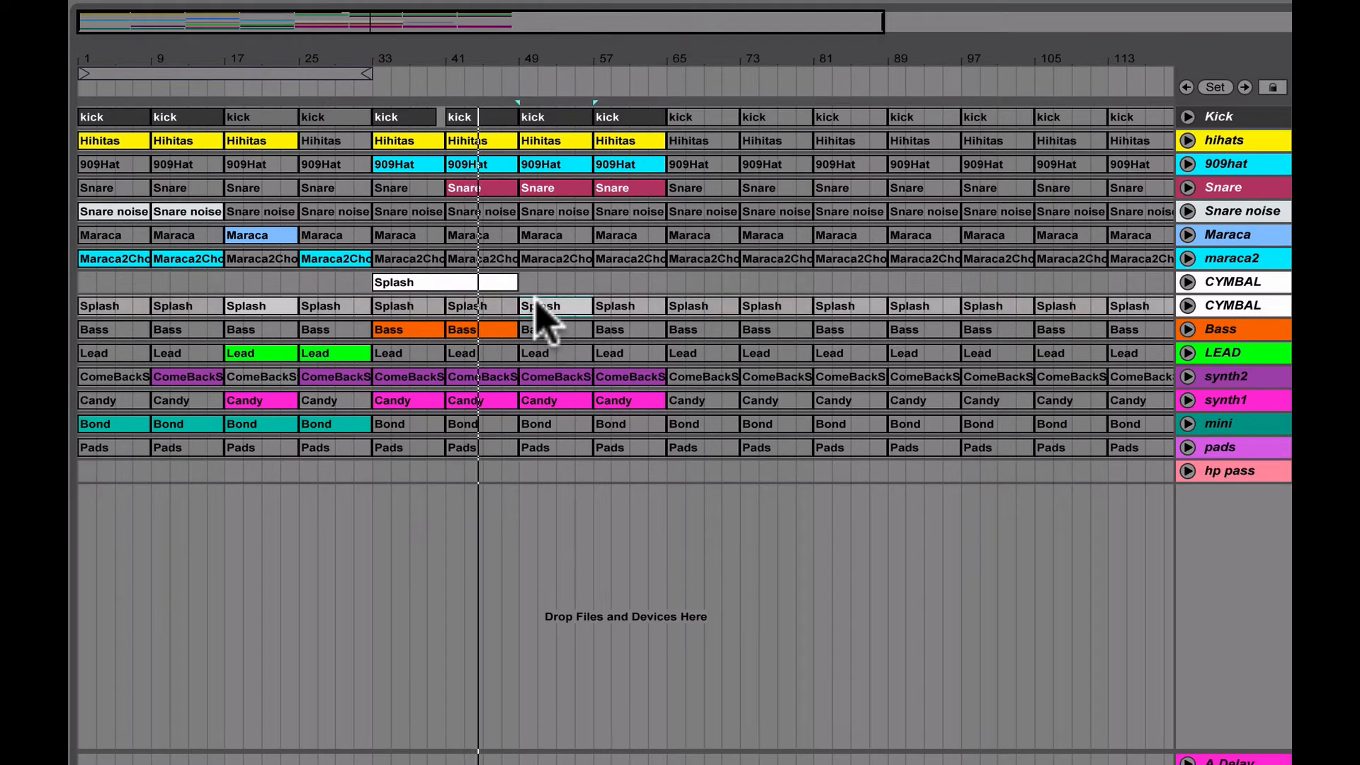
click(327, 307)
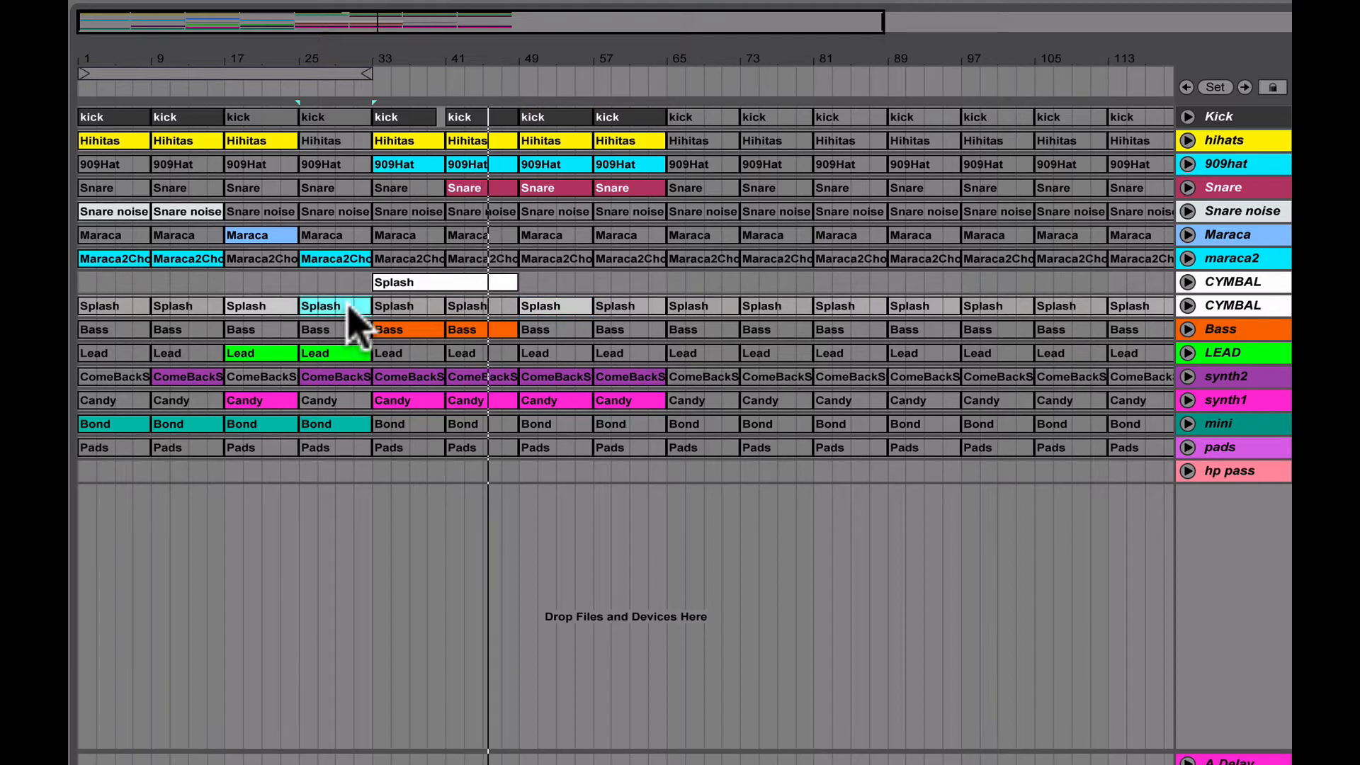
click(499, 354)
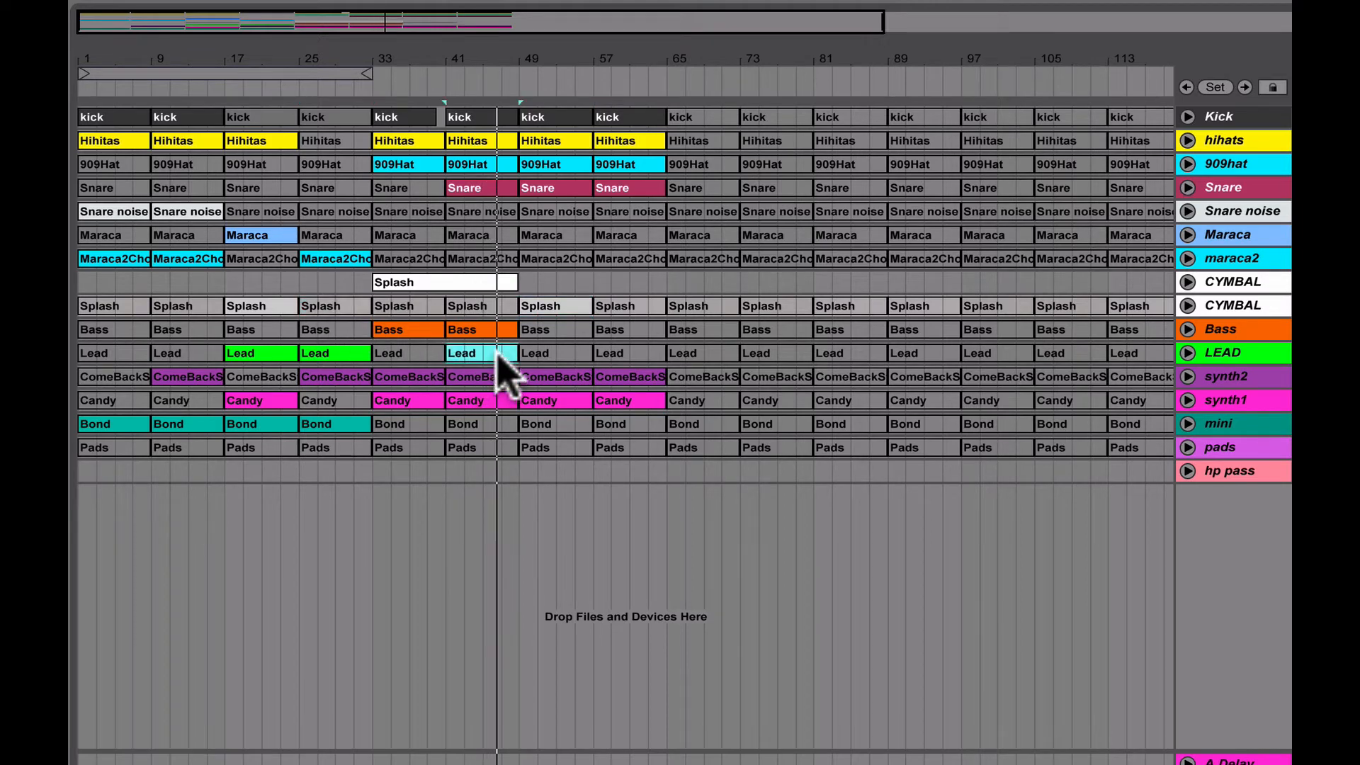
drag(489, 62, 503, 72)
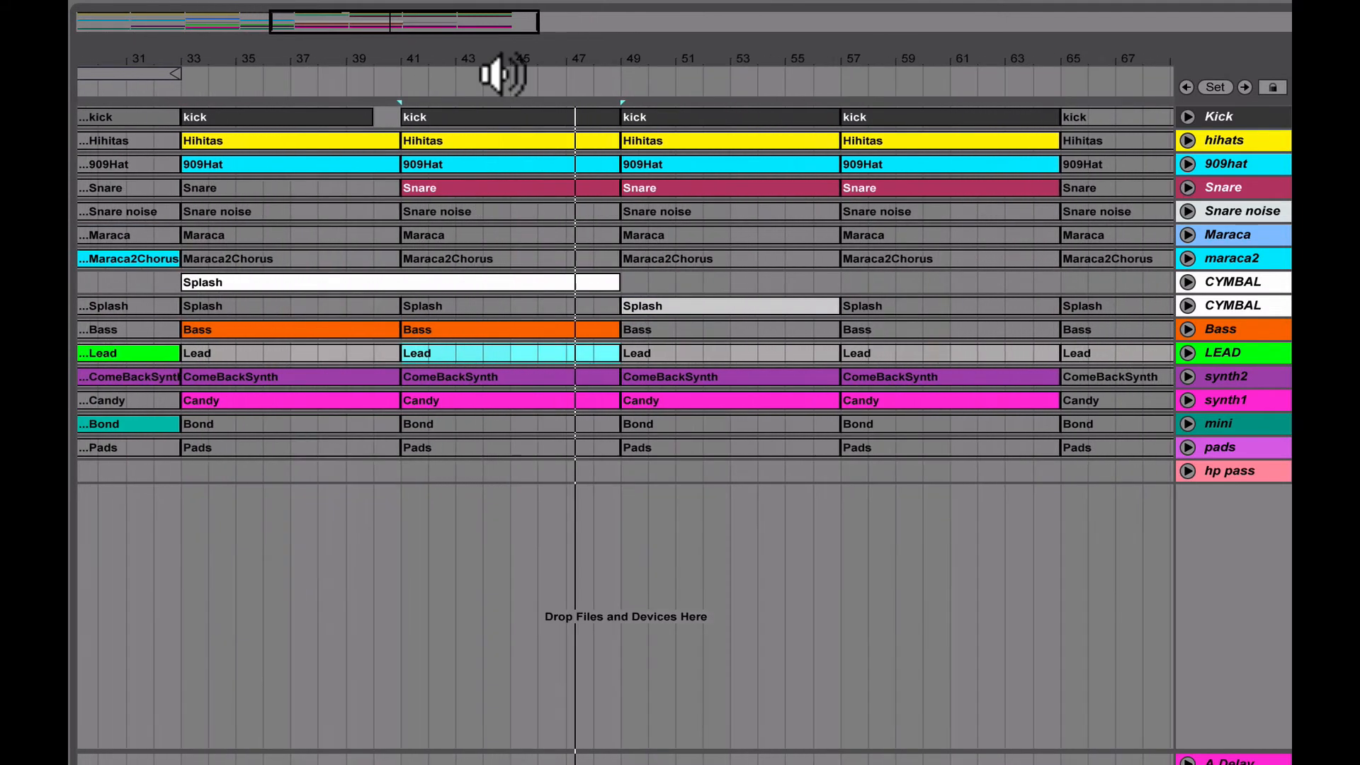
click(464, 361)
drag(413, 354, 568, 354)
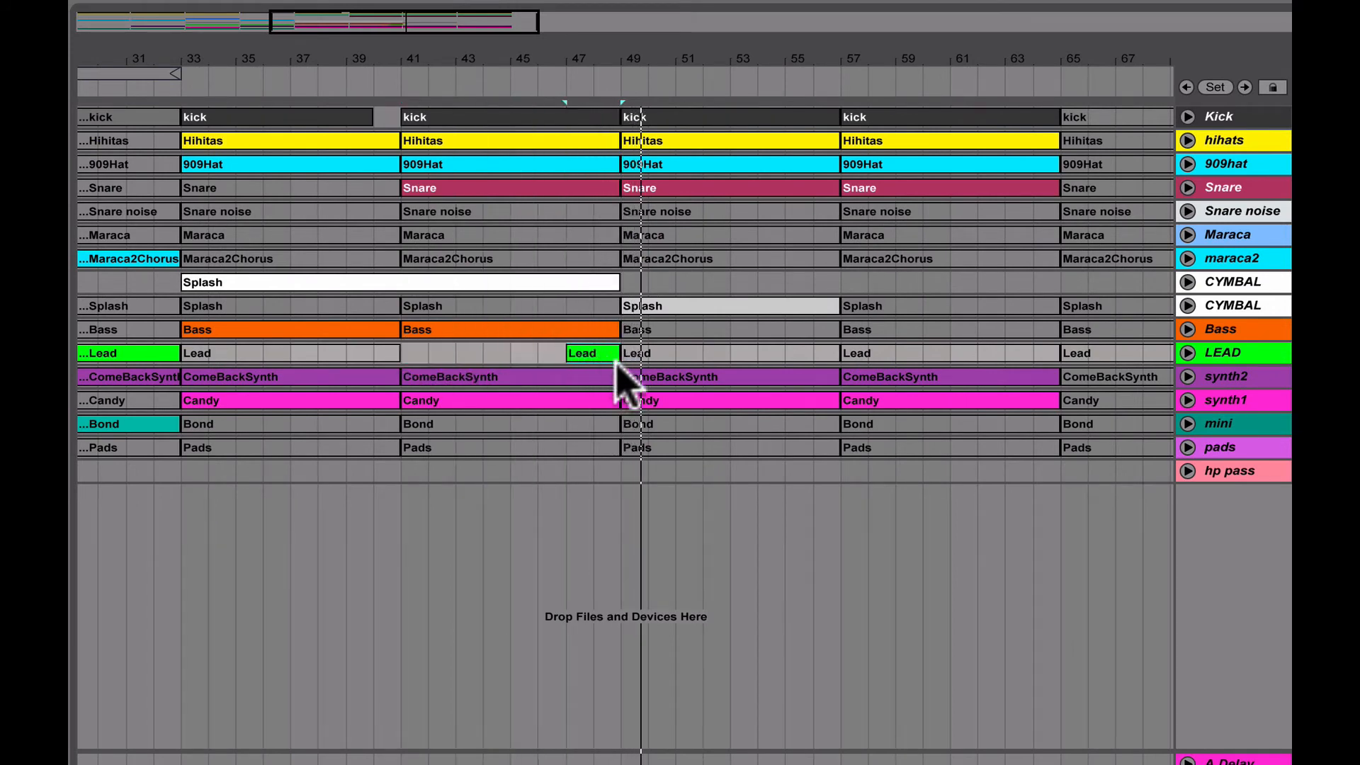
Activate the Bass clips at bars 49 and 57, and copy the two-bar Lead clip to the last two bars before bar 65.
click(856, 328)
drag(595, 70, 511, 90)
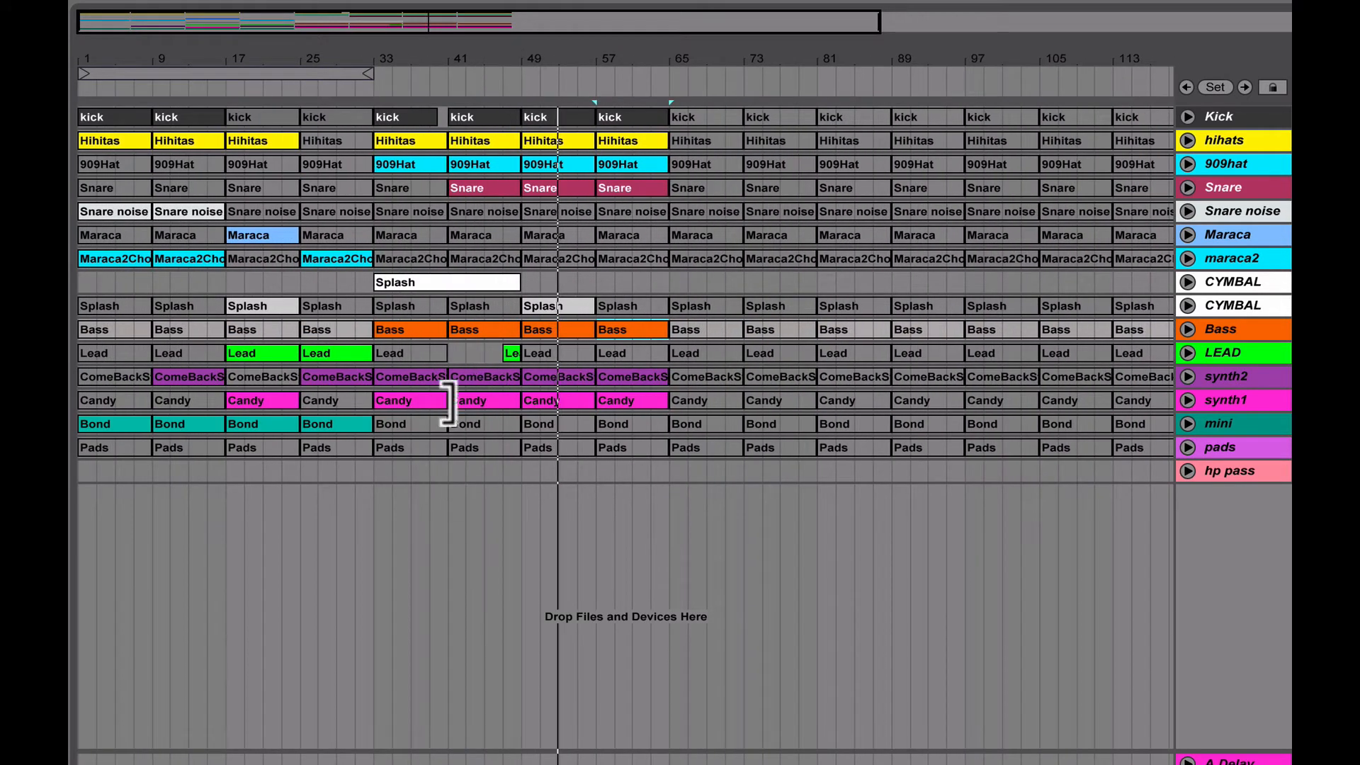
click(511, 353)
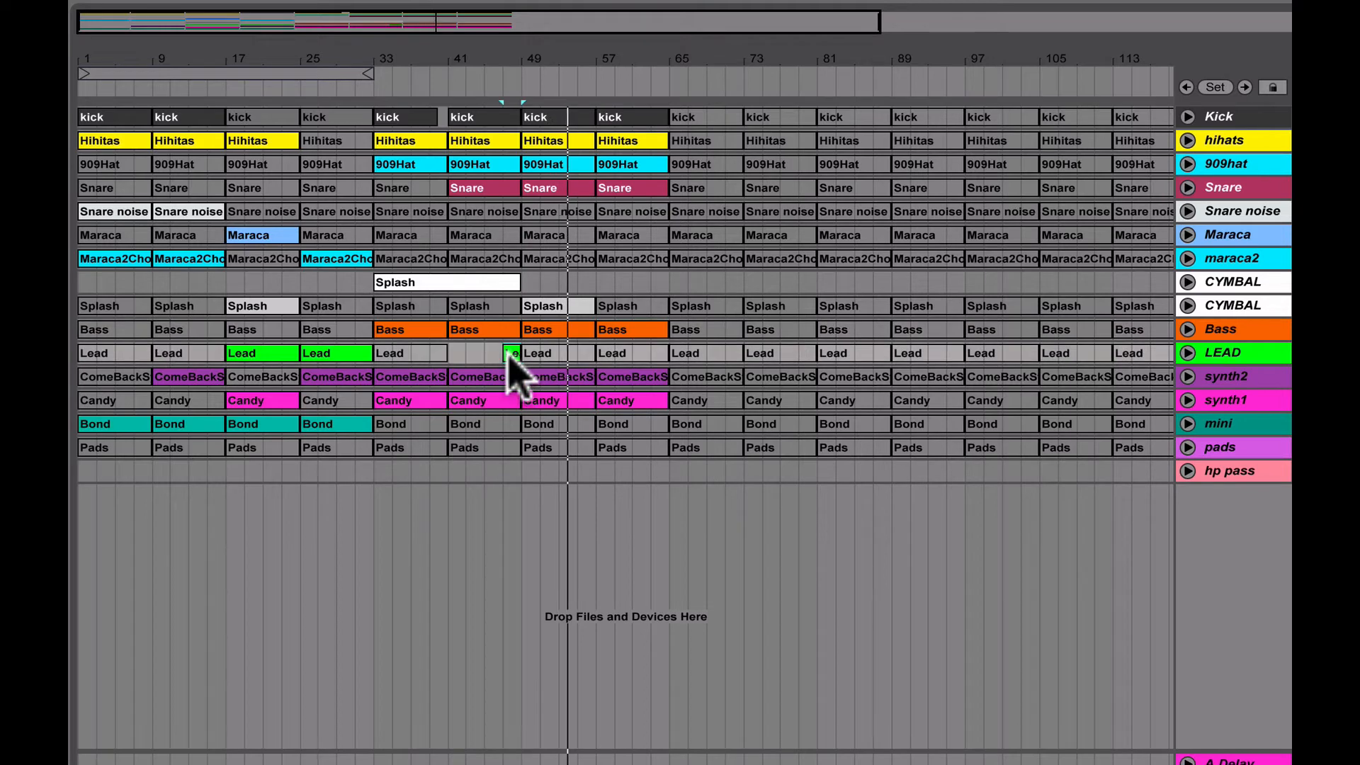
drag(507, 354, 654, 348)
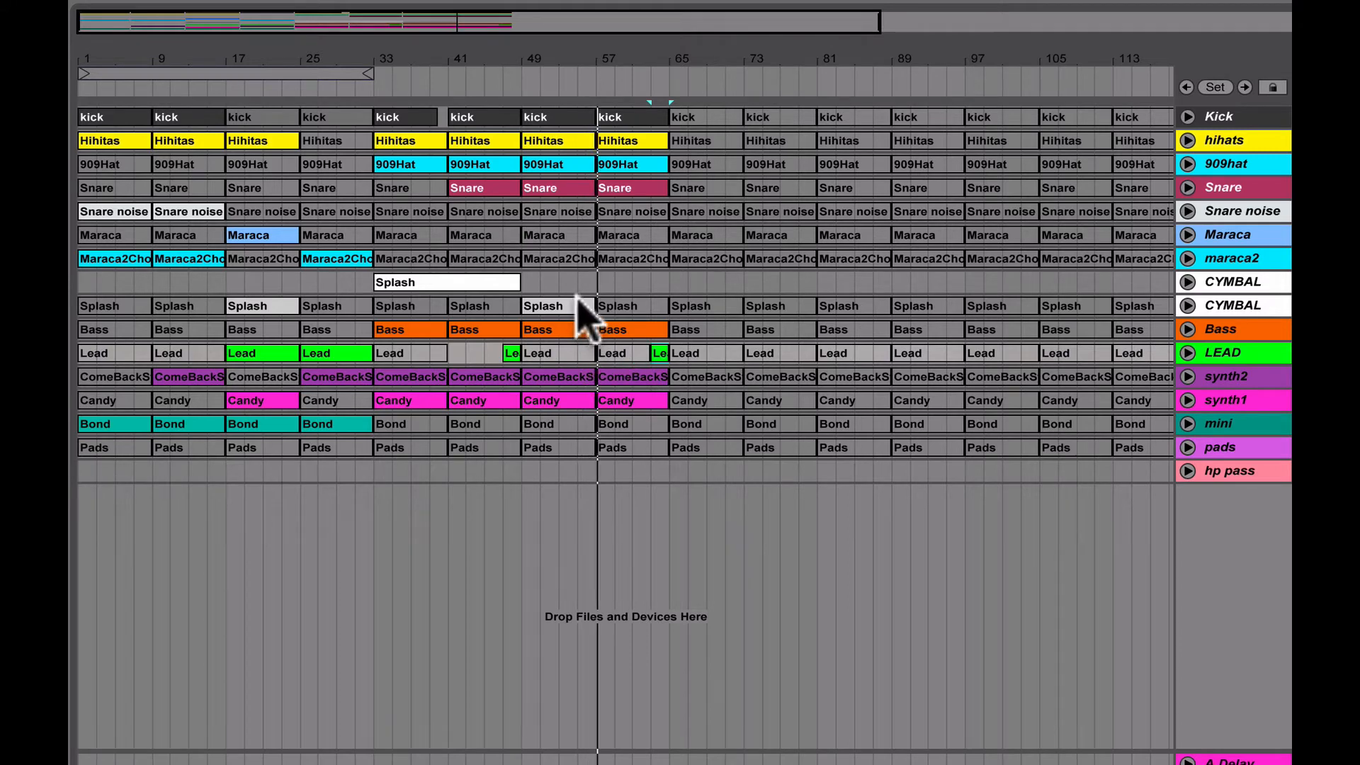
Deactivate the kick clip at bar 57.
click(618, 119)
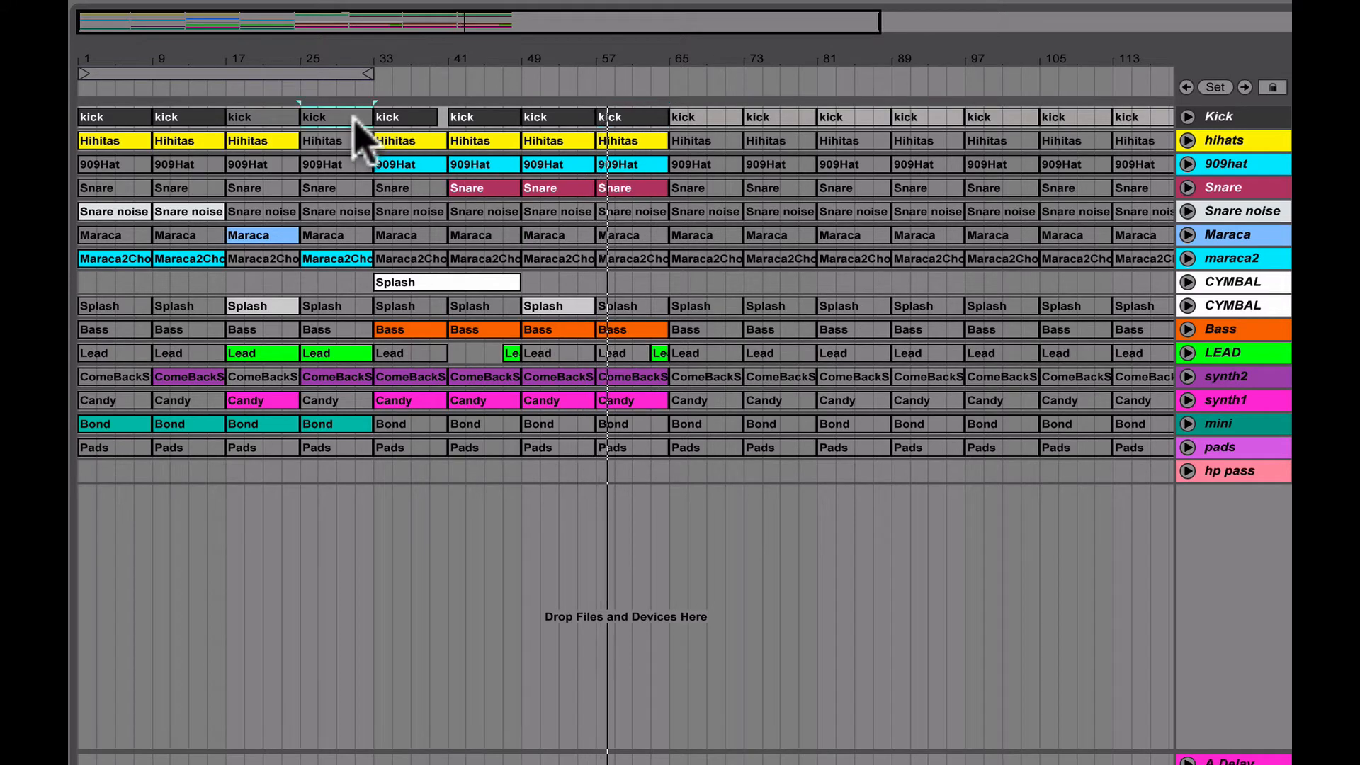
click(614, 119)
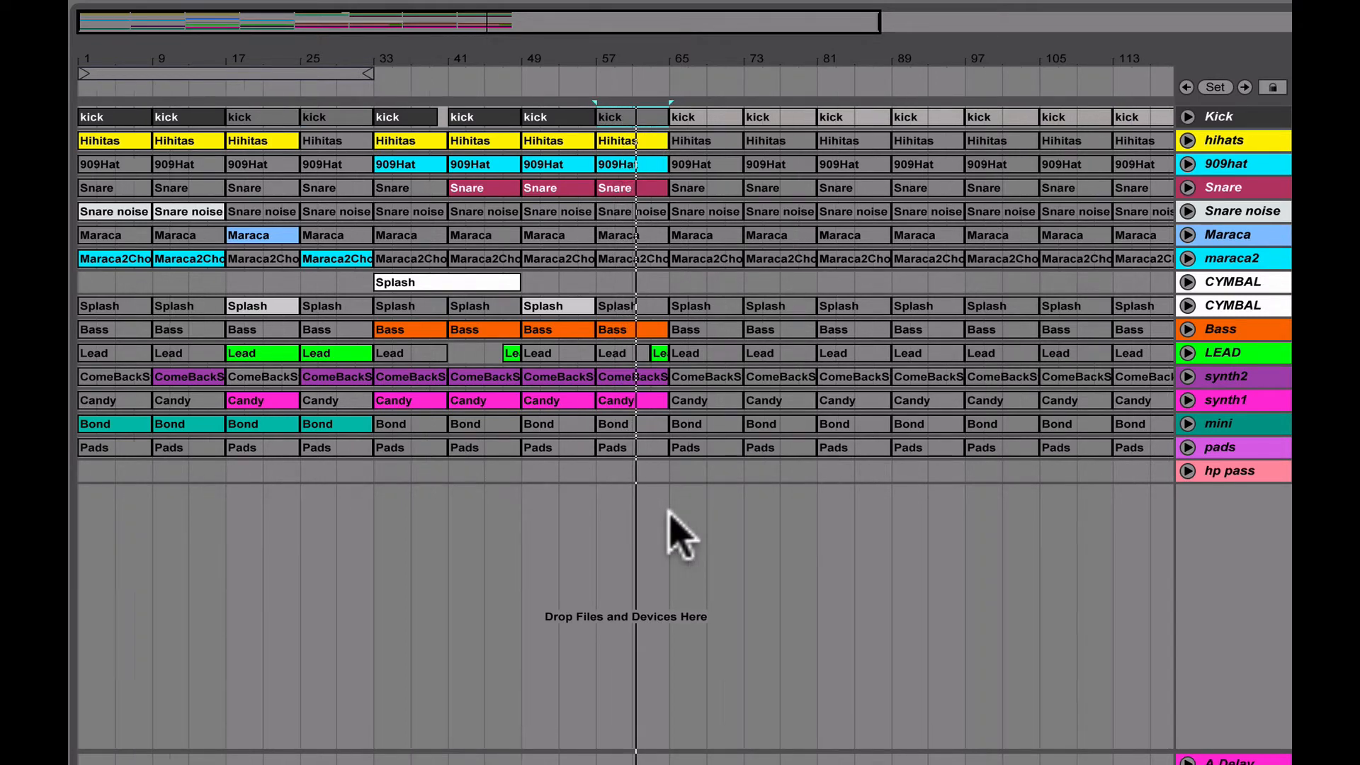
Examine the next 32-bar section from bar 65 to 97 across all tracks, including its Pads clips.
drag(673, 519, 964, 68)
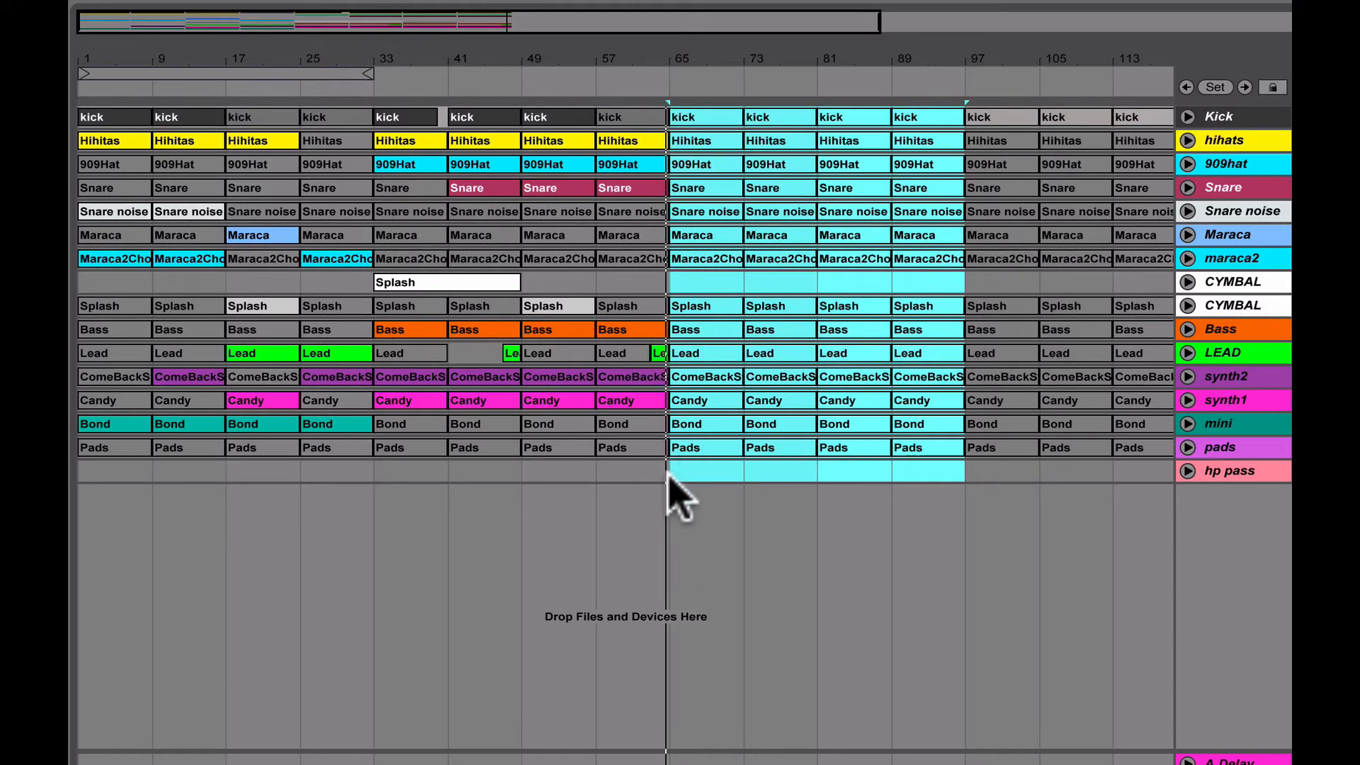
mouse_move(669, 473)
mouse_down()
mouse_move(670, 485)
mouse_move(783, 237)
mouse_move(953, 82)
mouse_move(949, 69)
mouse_move(941, 90)
mouse_up()
drag(678, 58, 677, 27)
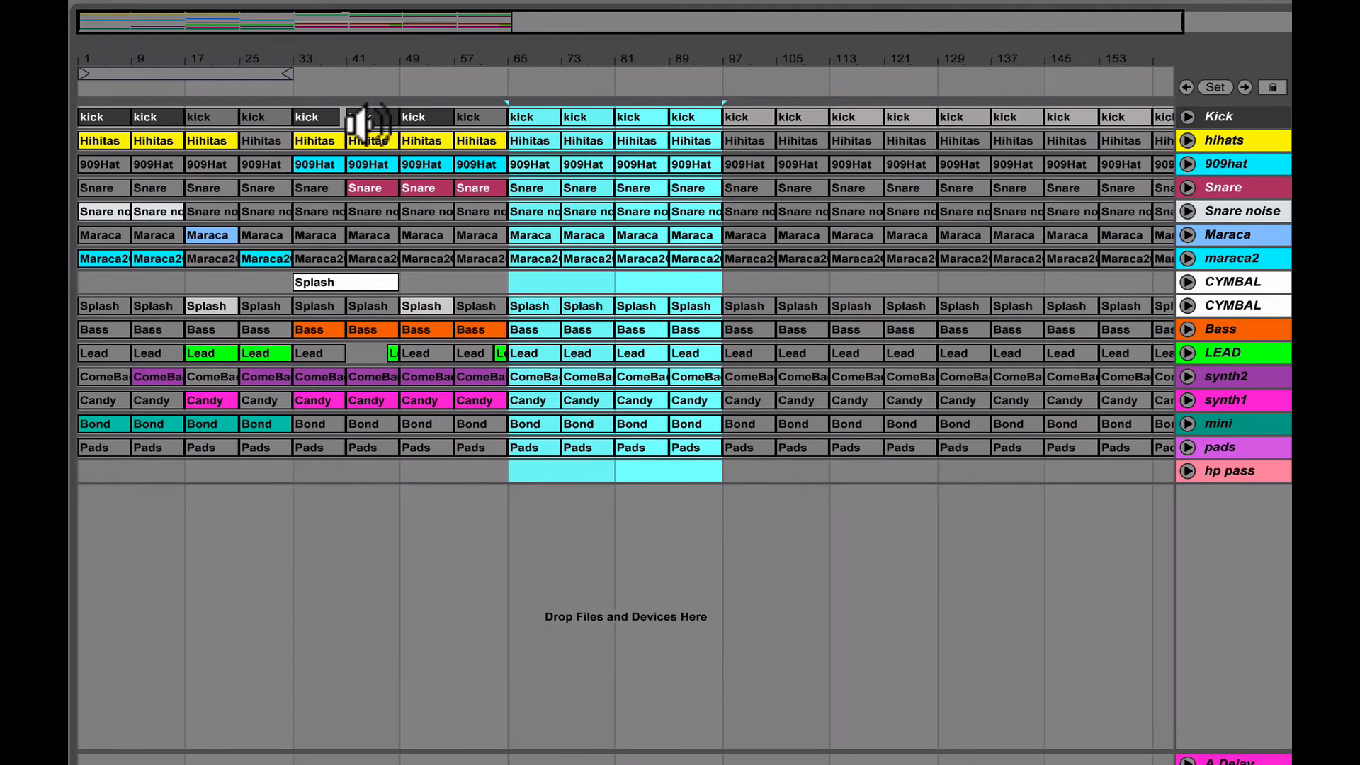
click(522, 445)
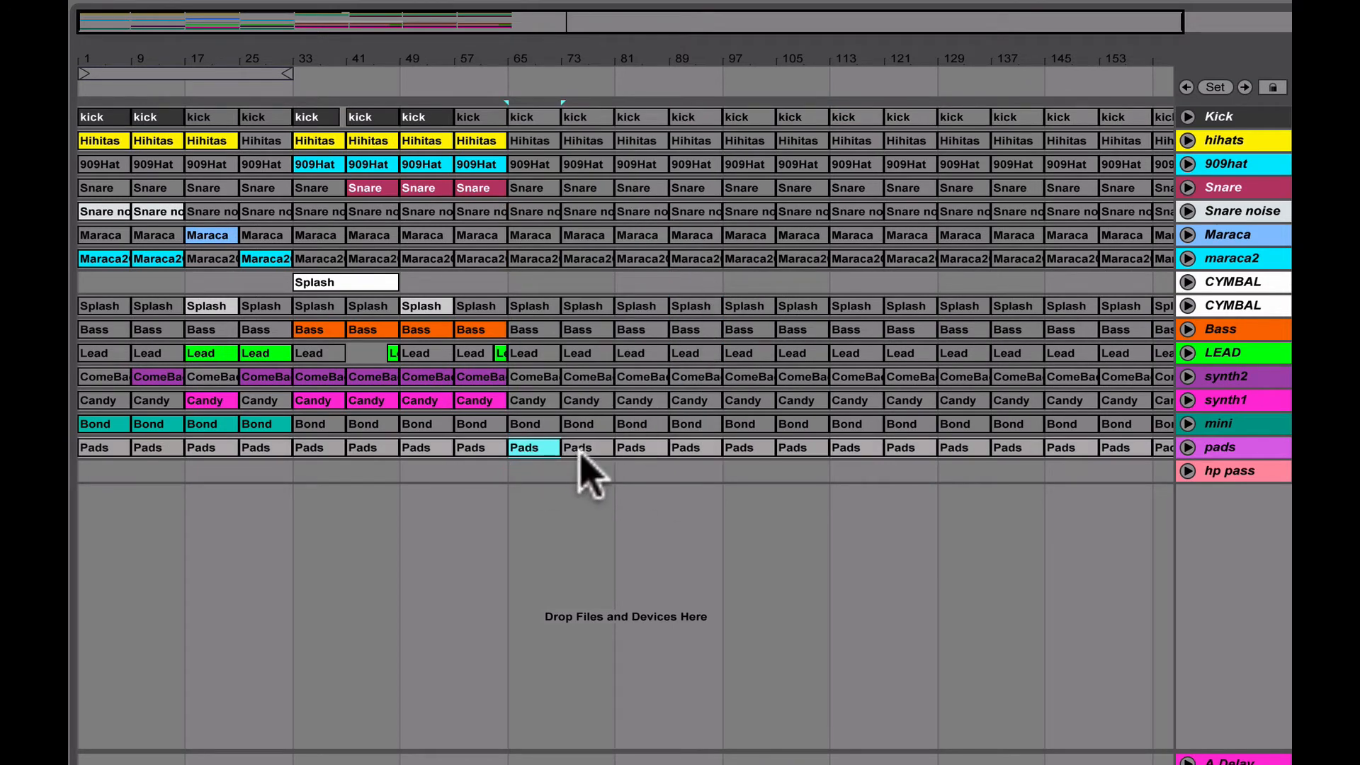
drag(525, 477, 713, 434)
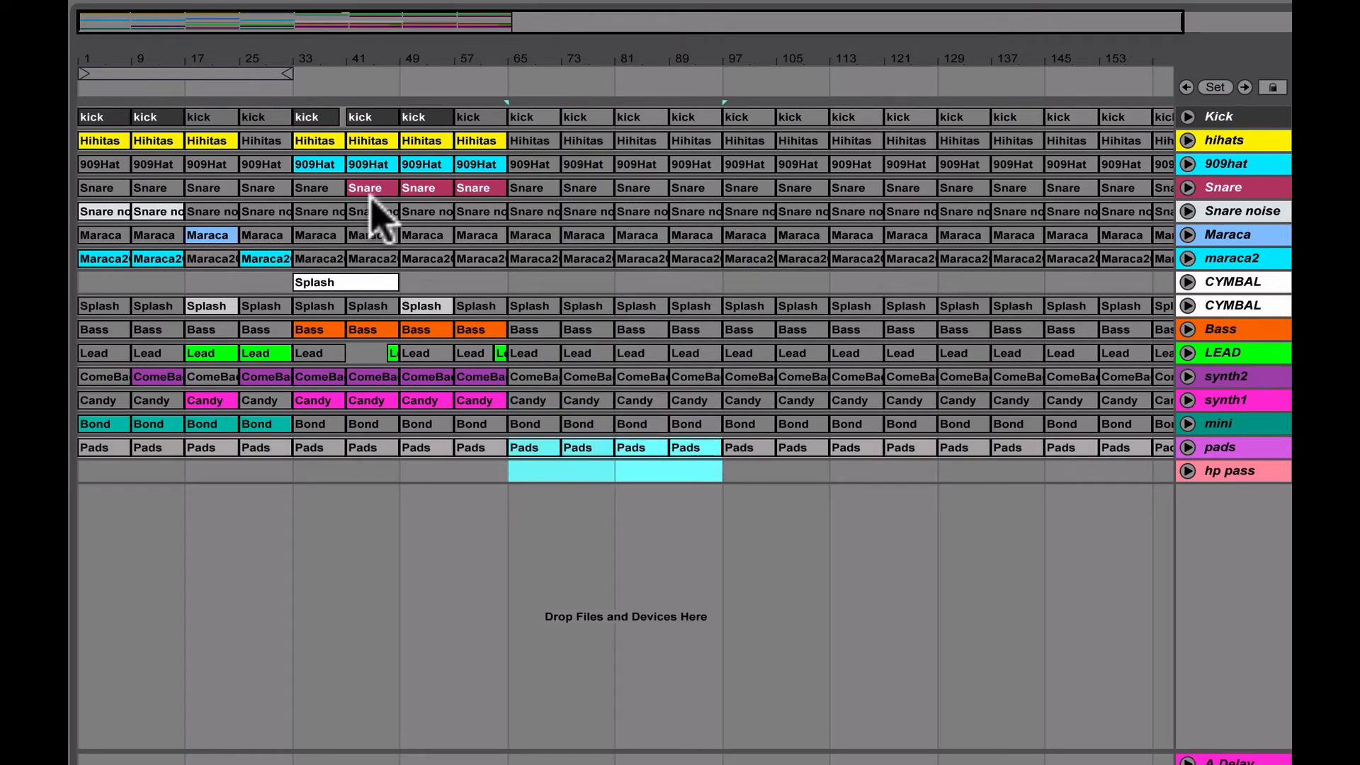
click(521, 467)
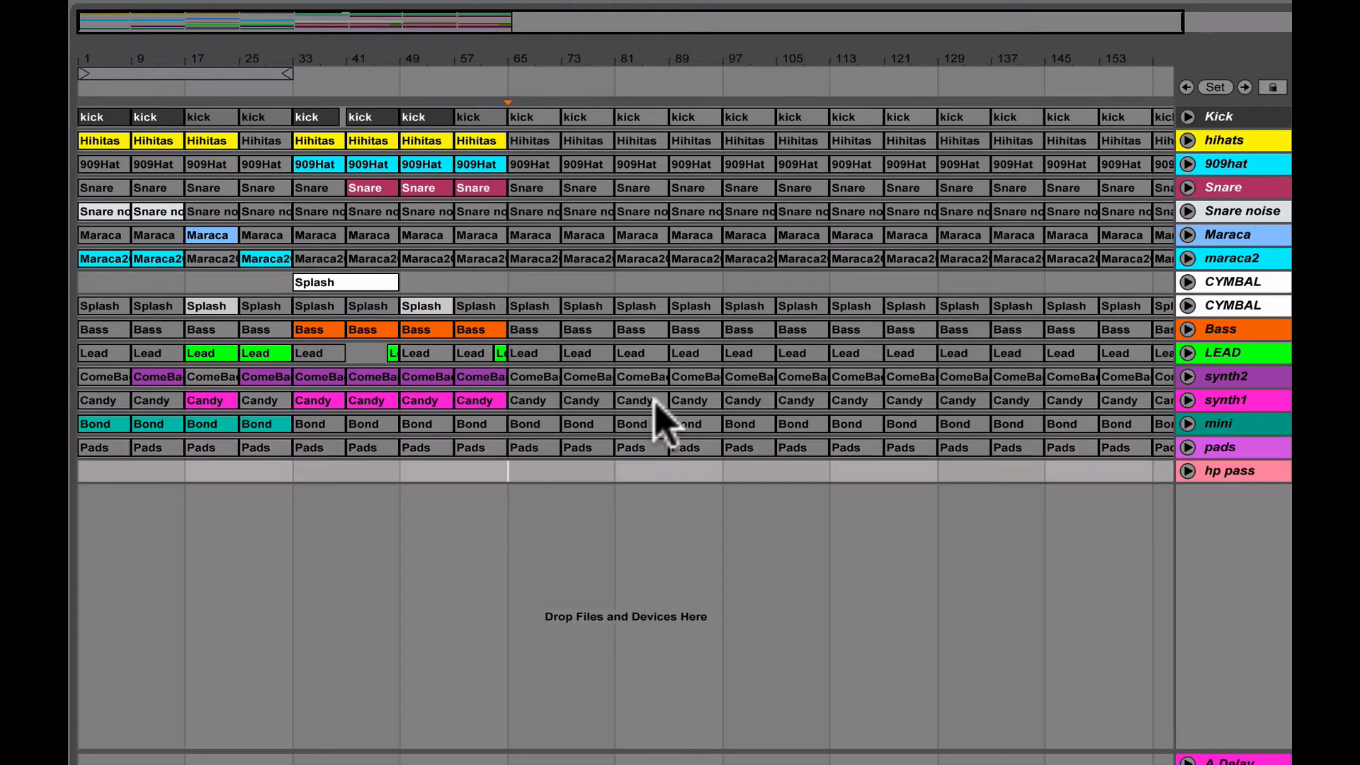
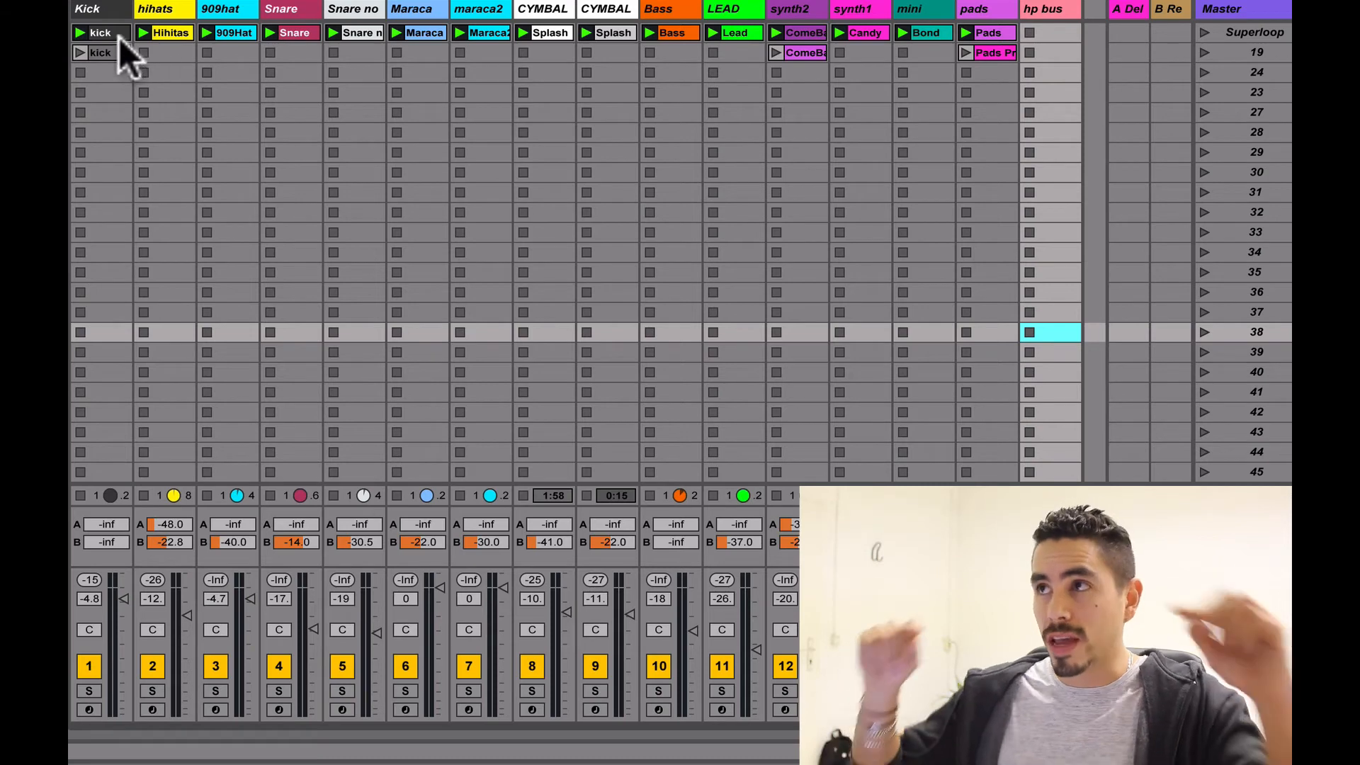
Copy the Superloop scene's clips from the Kick to the pads track and paste them into scene 33.
click(112, 34)
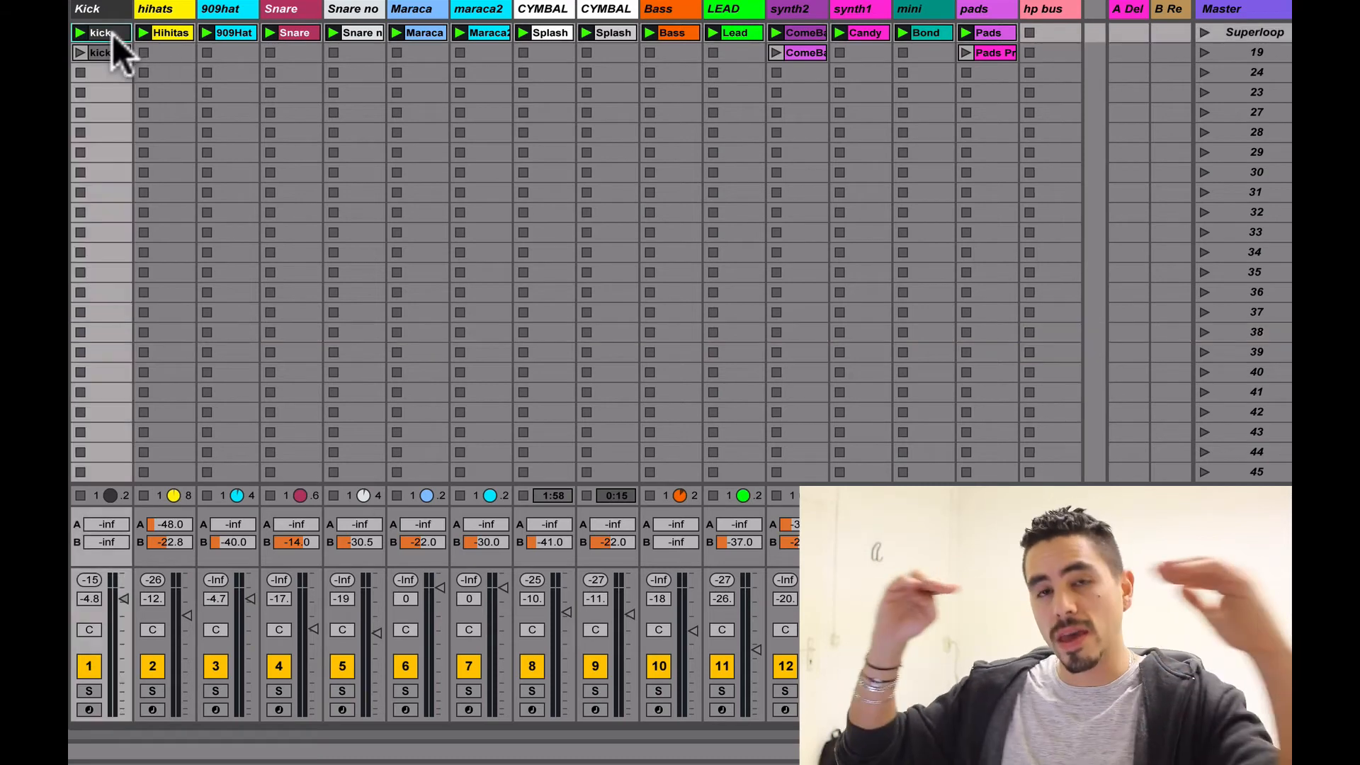
click(992, 41)
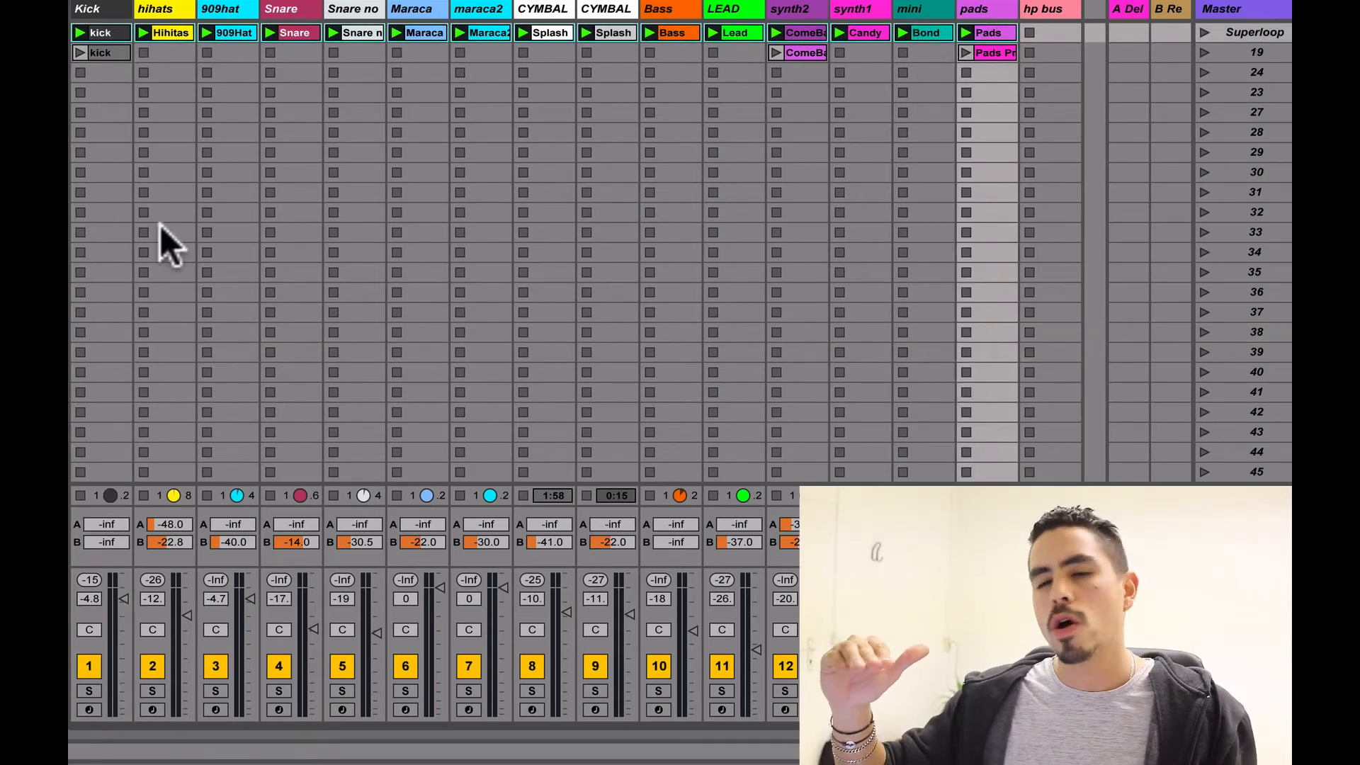
click(109, 233)
key(ctrl+v)
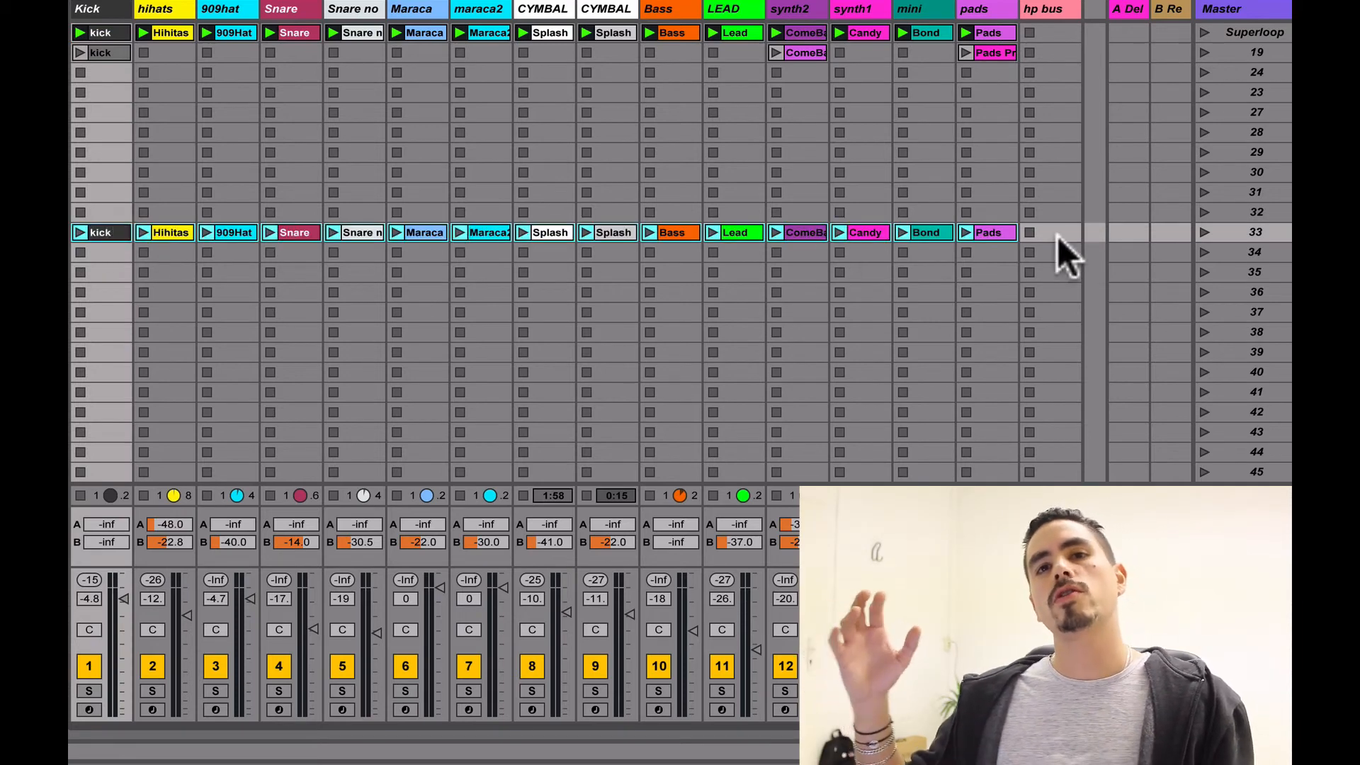
Rename scene 33 as Intro.
click(1235, 232)
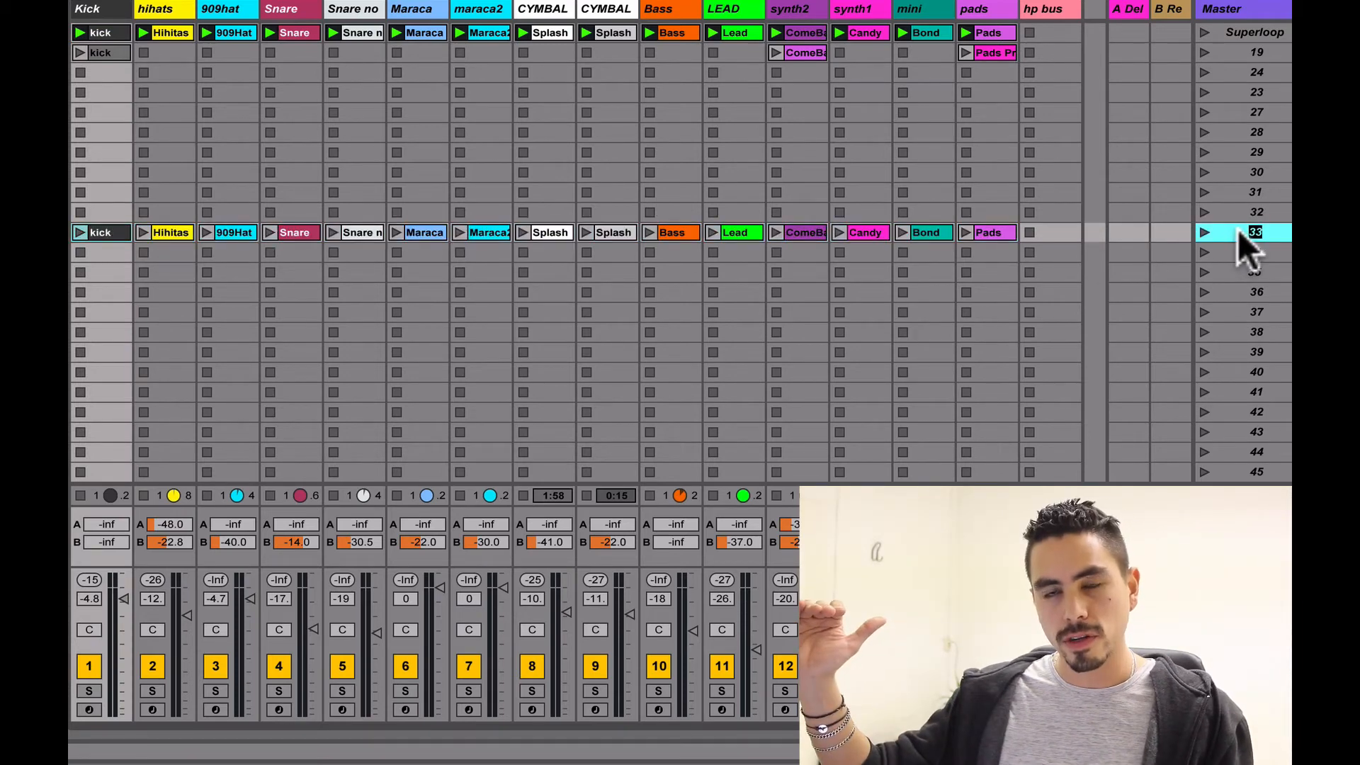
key(ctrl+r)
text(Intro)
key(Return)
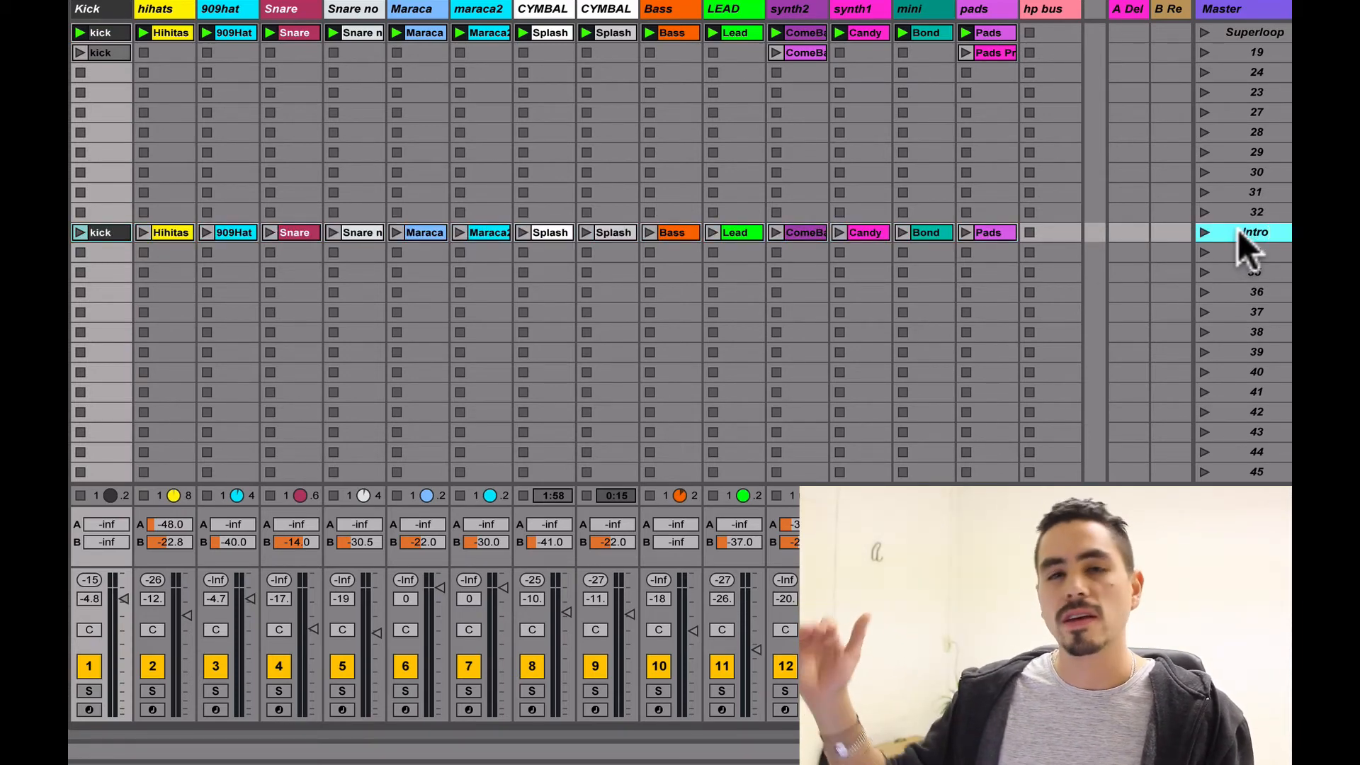
Stop all clips and launch only the Intro scene's kick, hihats, maraca2, mini and snare noise clips.
click(103, 228)
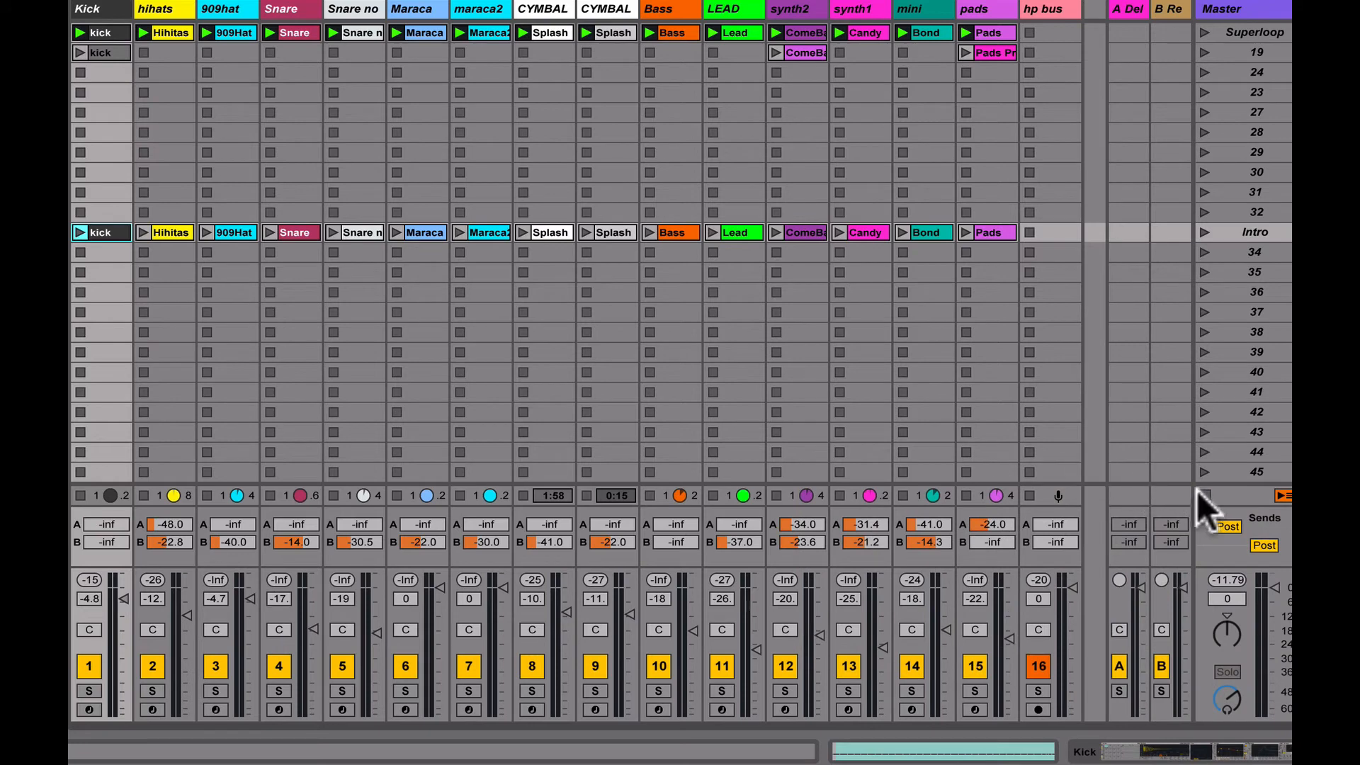
click(1201, 494)
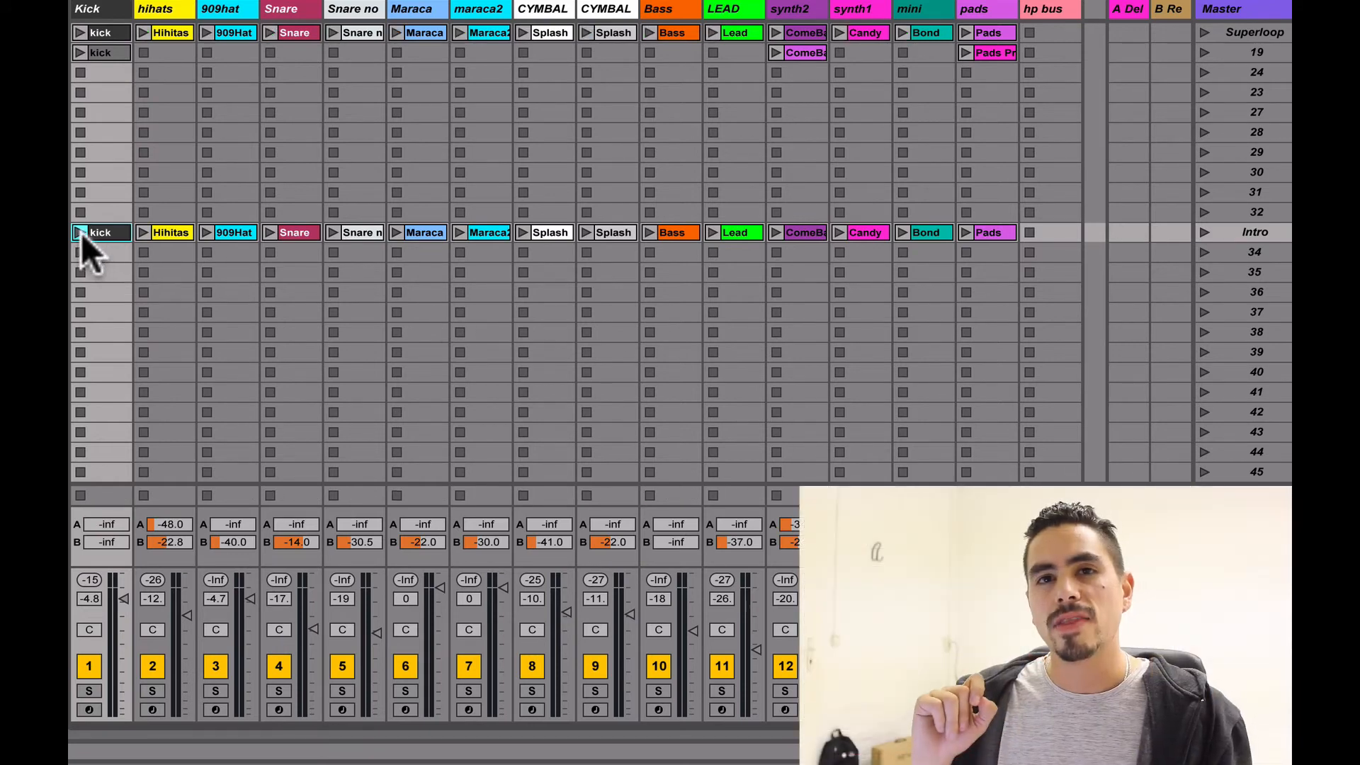
click(81, 232)
click(143, 233)
click(459, 233)
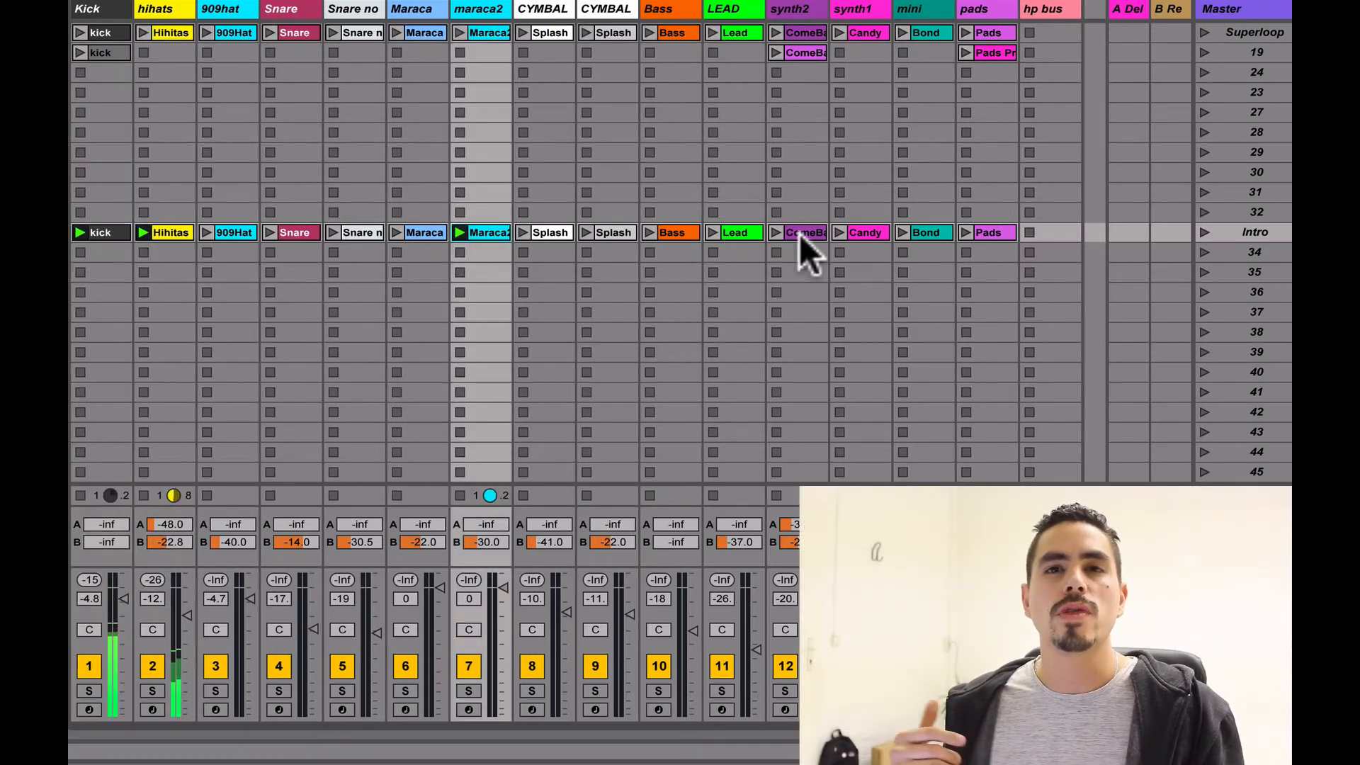
click(900, 232)
click(334, 232)
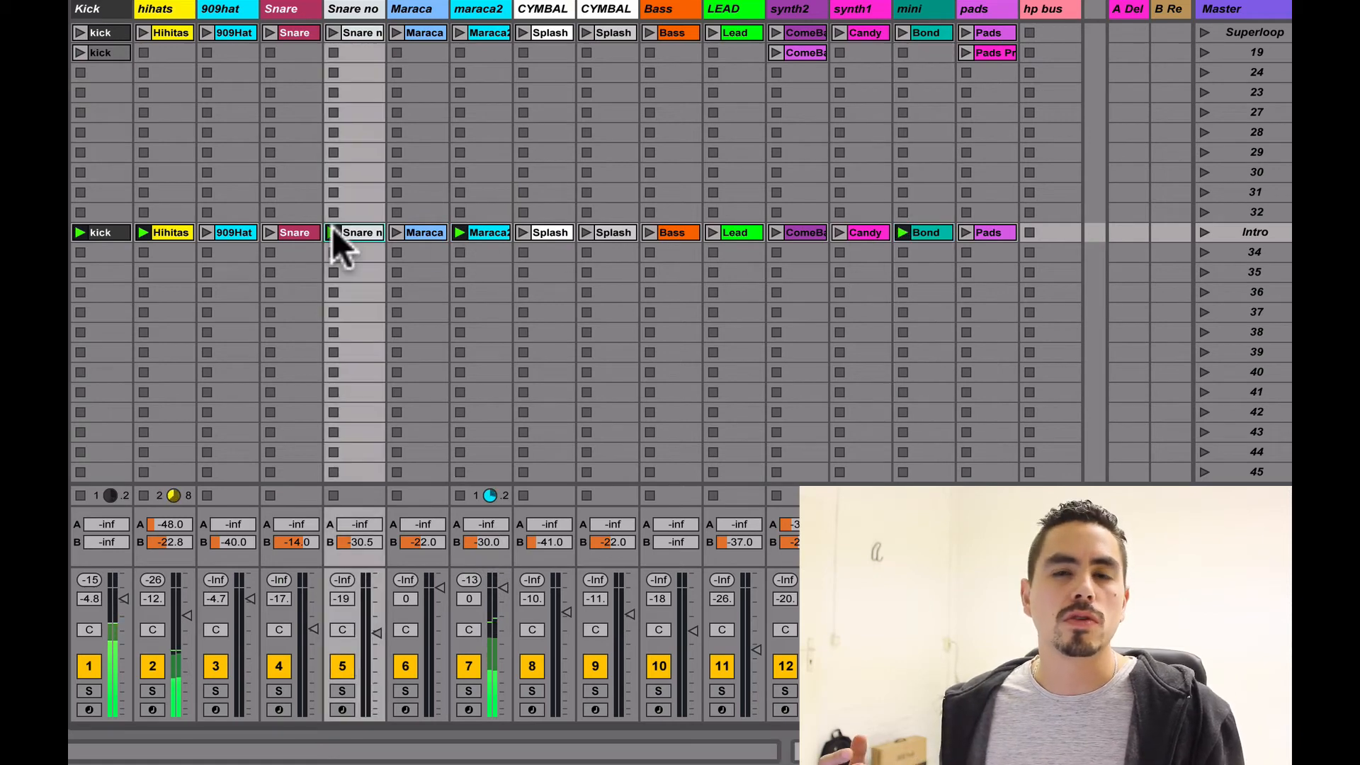
Delete the Intro scene's 909hat, Snare, Maraca and pads clips, plus all clips from the first cymbal through synth1.
click(226, 233)
key(Delete)
click(294, 232)
key(Delete)
click(423, 232)
key(Delete)
click(542, 232)
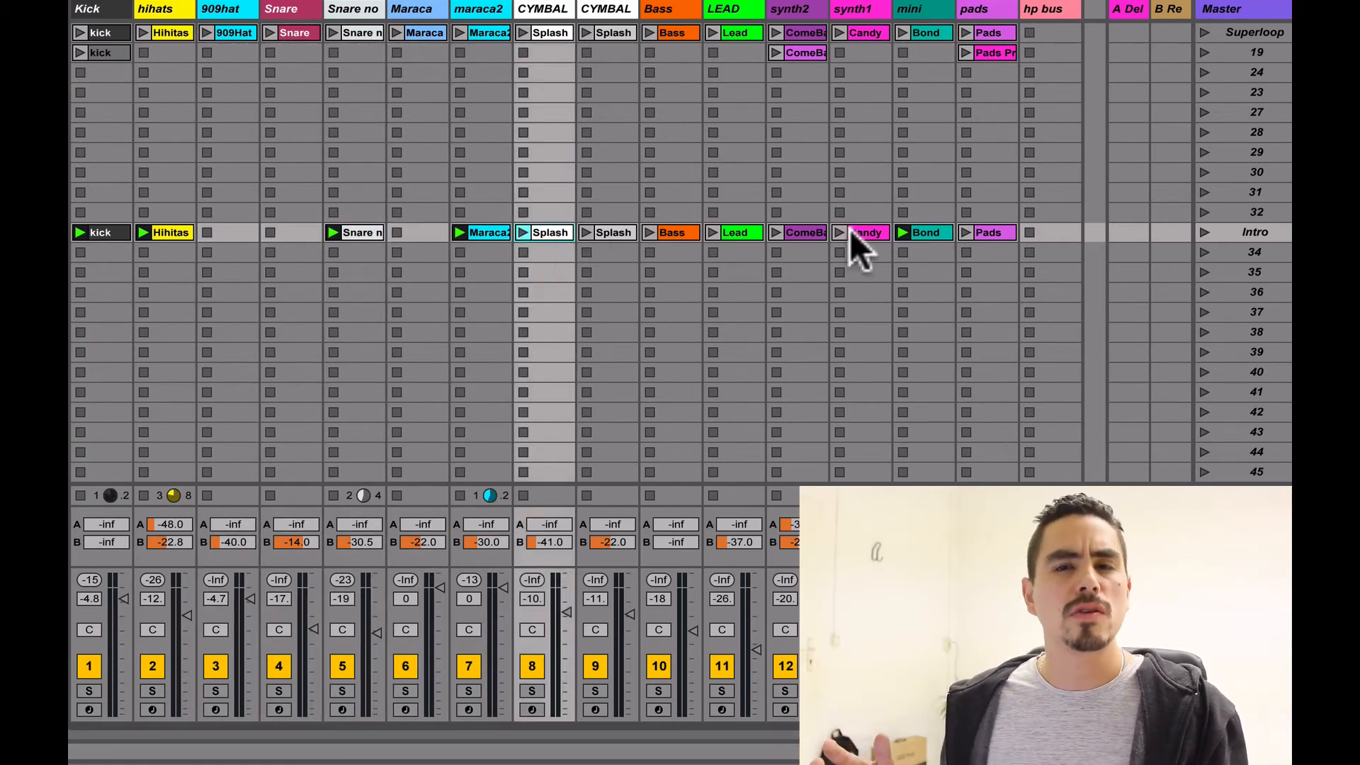
shift+click(857, 233)
key(Delete)
click(987, 233)
key(Delete)
Paste the superloop clips into scene 34 and launch its kick, hihats, snare noise, both maraca, synth2 and mini clips.
click(110, 253)
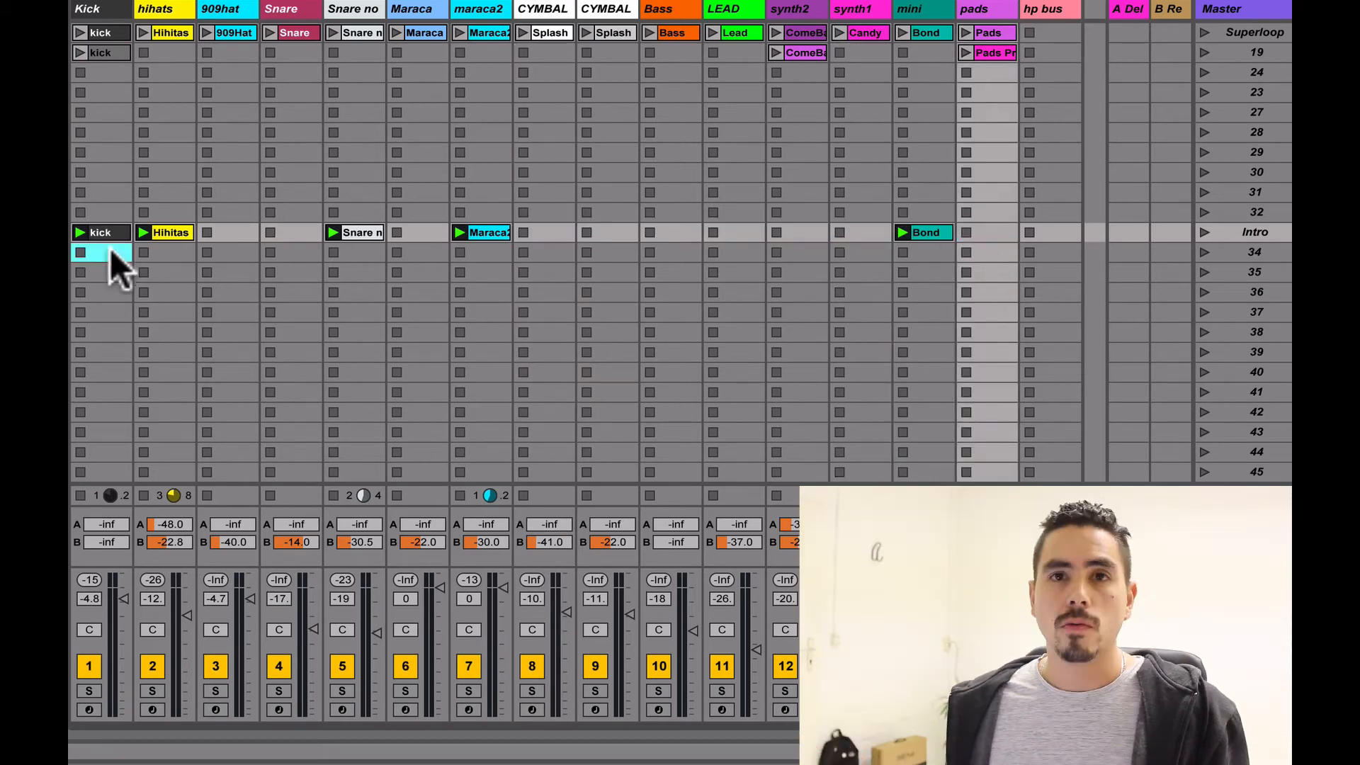
key(ctrl+v)
click(80, 253)
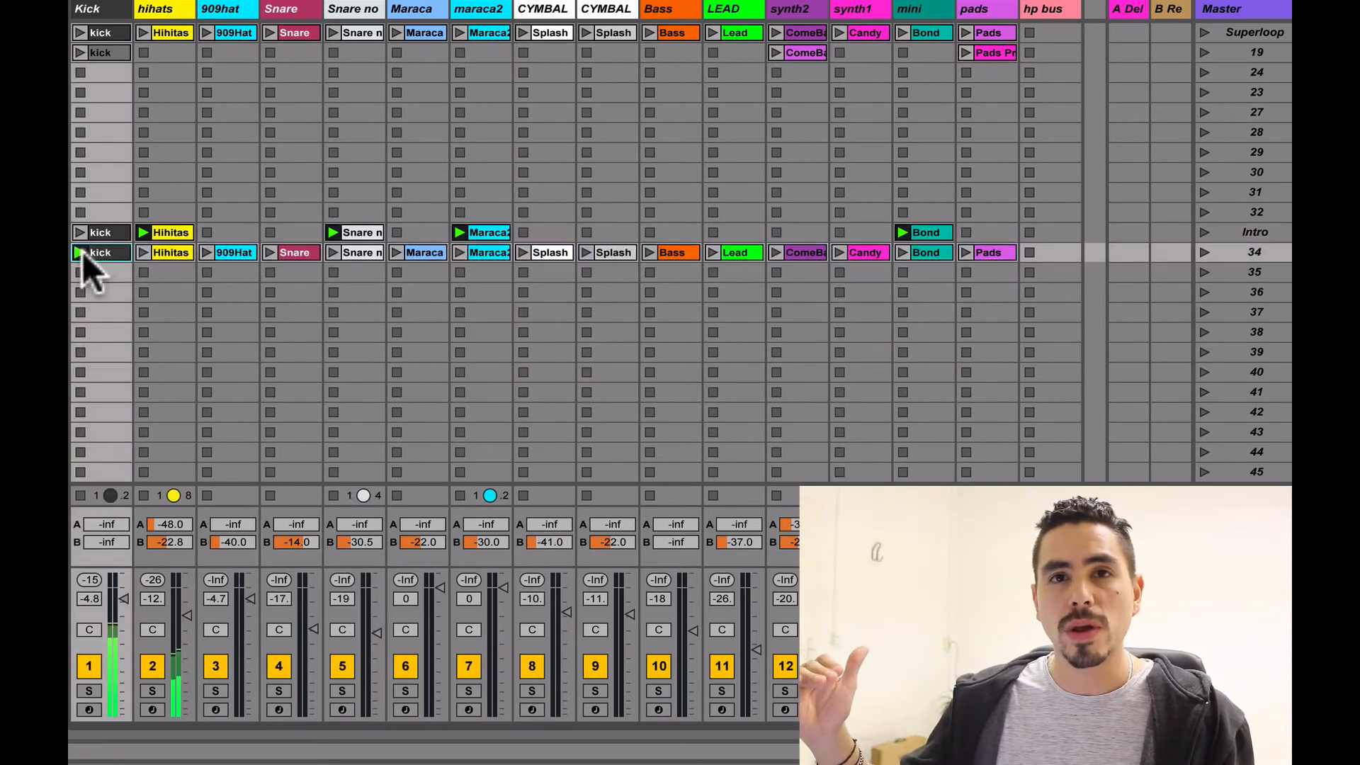
click(143, 253)
click(332, 252)
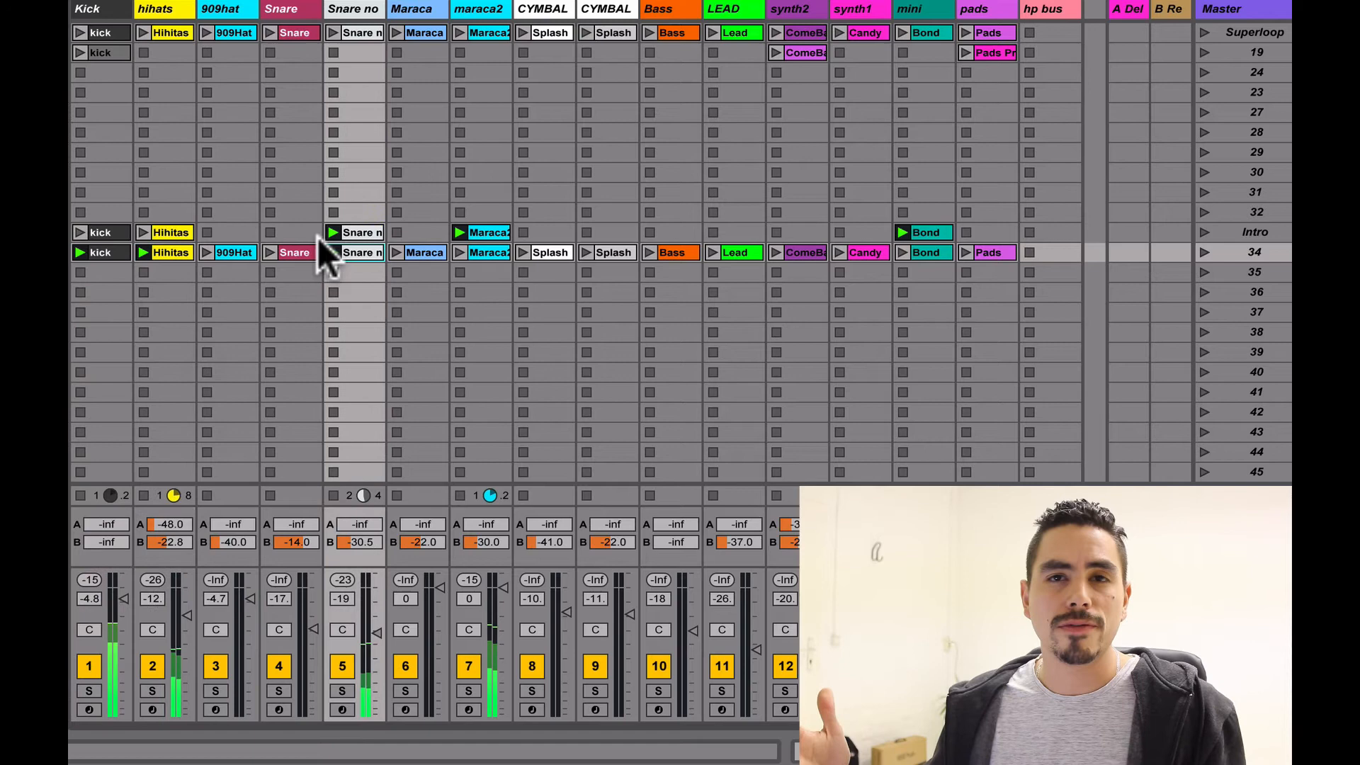
click(460, 252)
click(397, 252)
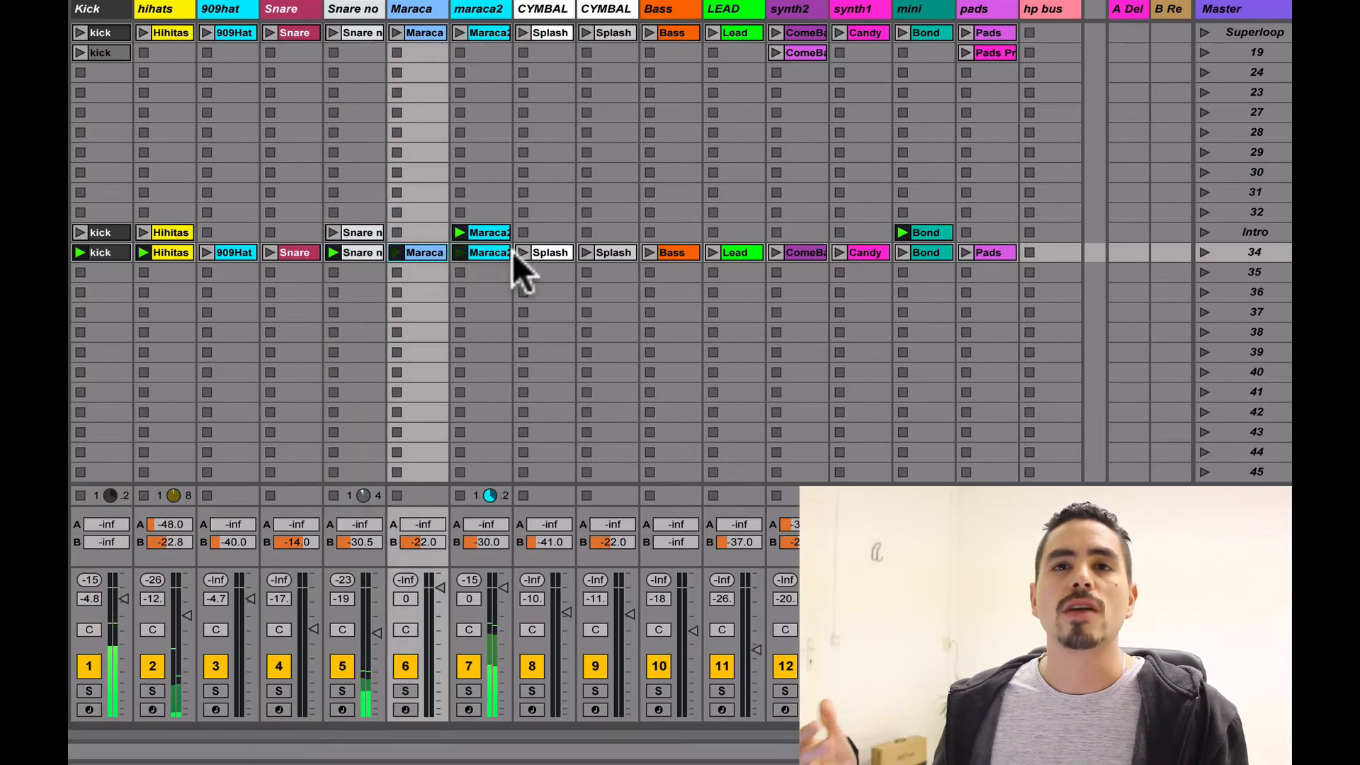
click(774, 252)
click(902, 253)
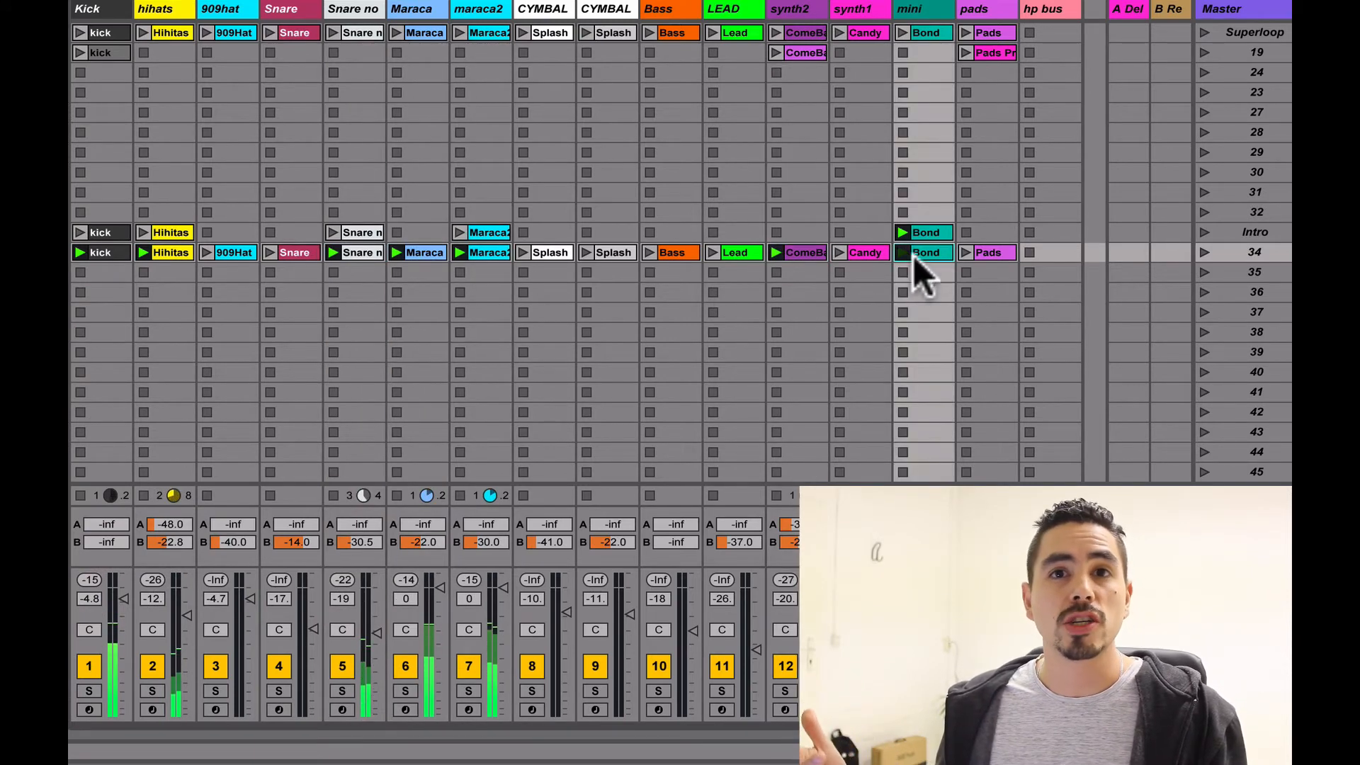
Delete scene 34's pads, synth1, Lead, Bass, both cymbal, Snare and 909hat clips.
click(997, 253)
key(Delete)
click(865, 253)
key(Delete)
click(740, 253)
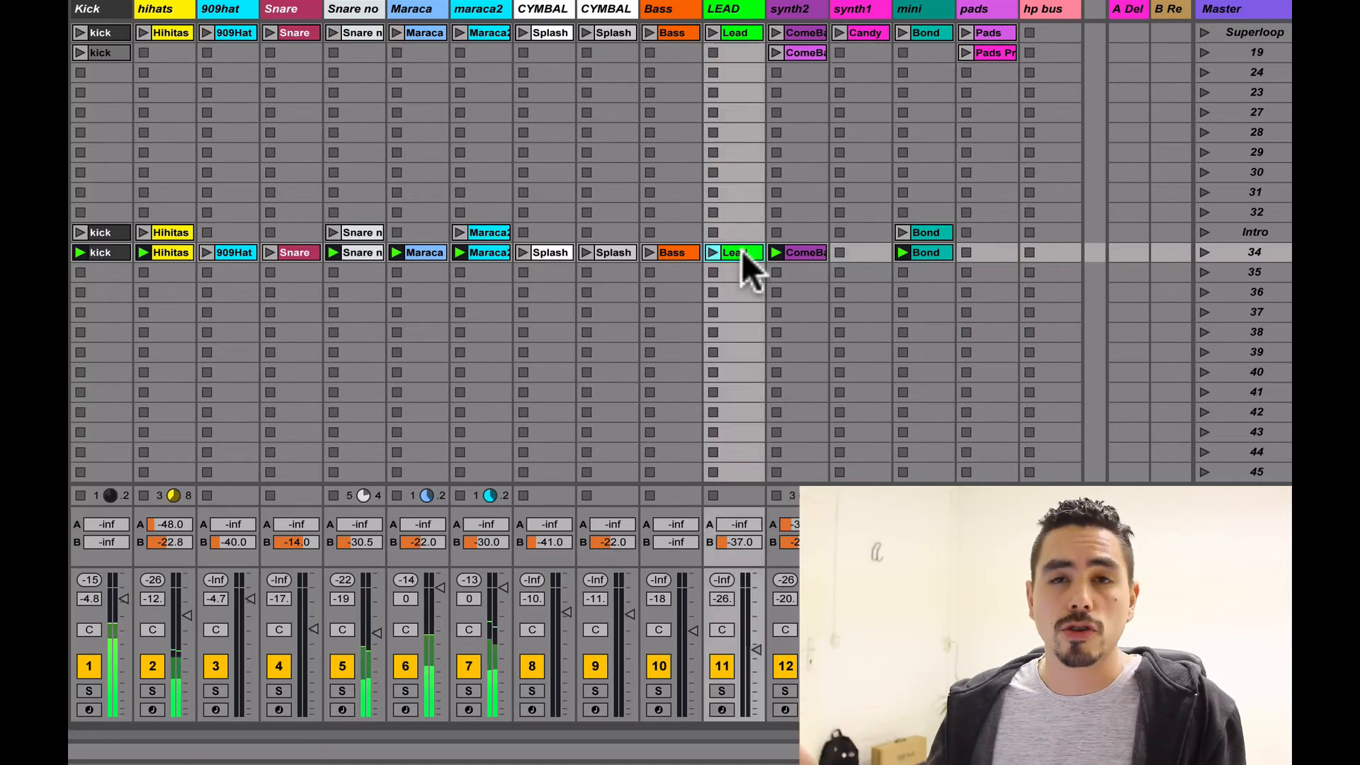
shift+click(559, 253)
key(Delete)
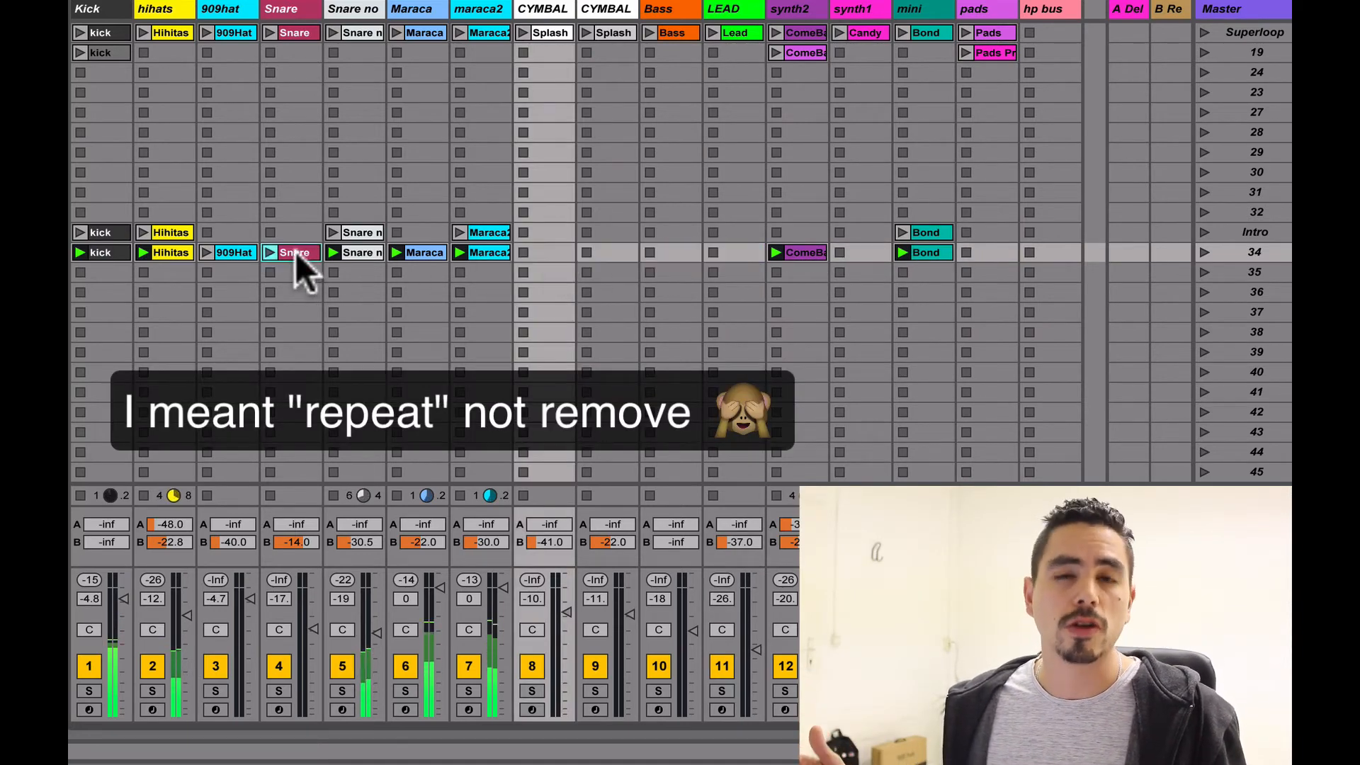
click(295, 252)
key(Delete)
click(224, 252)
key(Delete)
Rename scene 34 as Intro-1.
click(1228, 252)
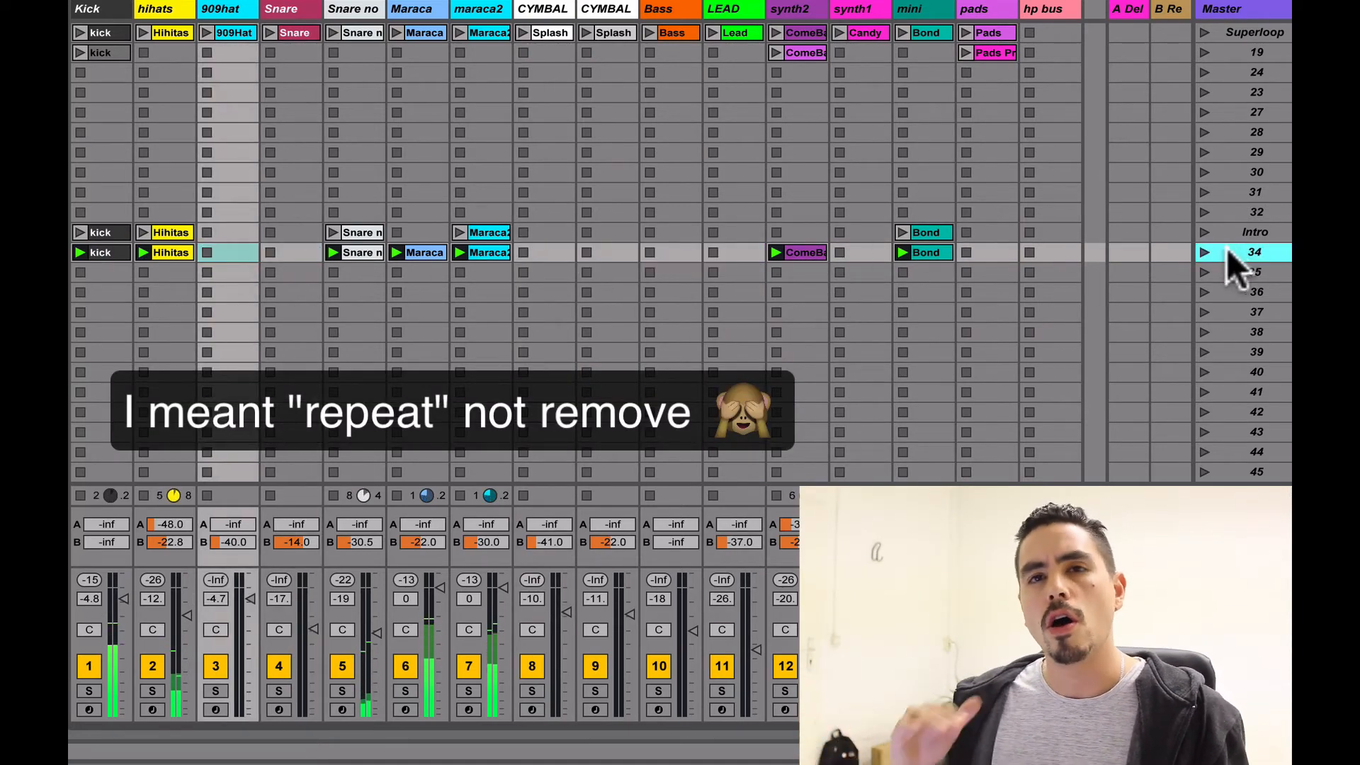
key(ctrl+r)
text(Intro-b)
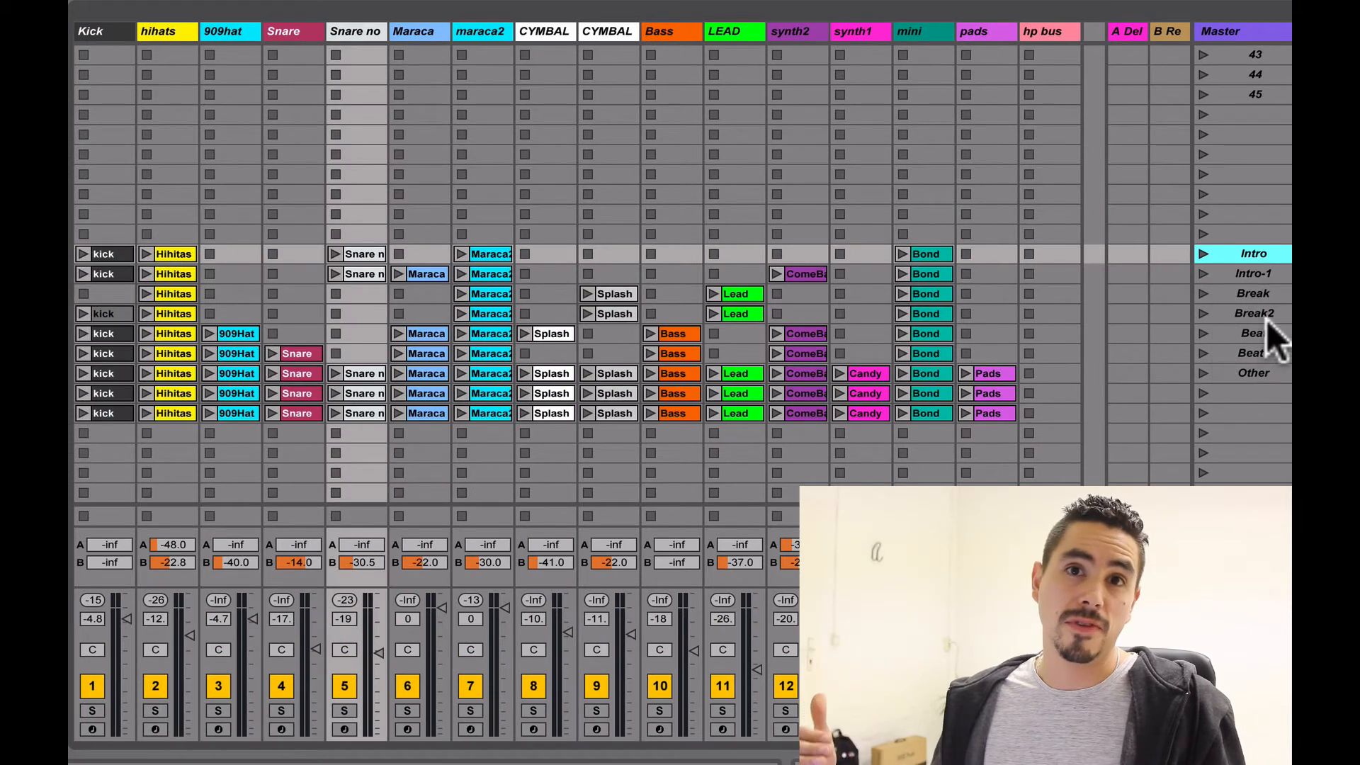
Play the Intro, Intro-1, Break and Break2 scenes one after another to audition the progression.
click(1203, 253)
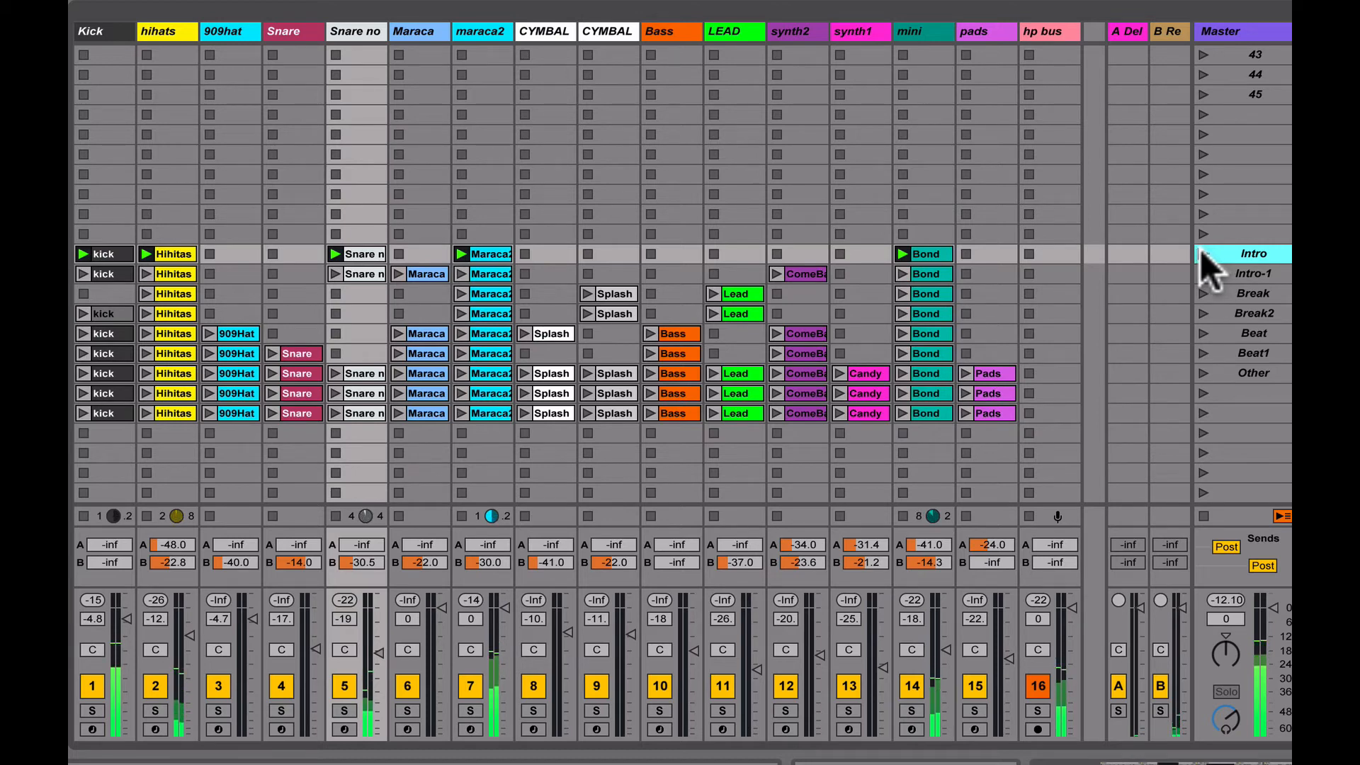
click(1245, 272)
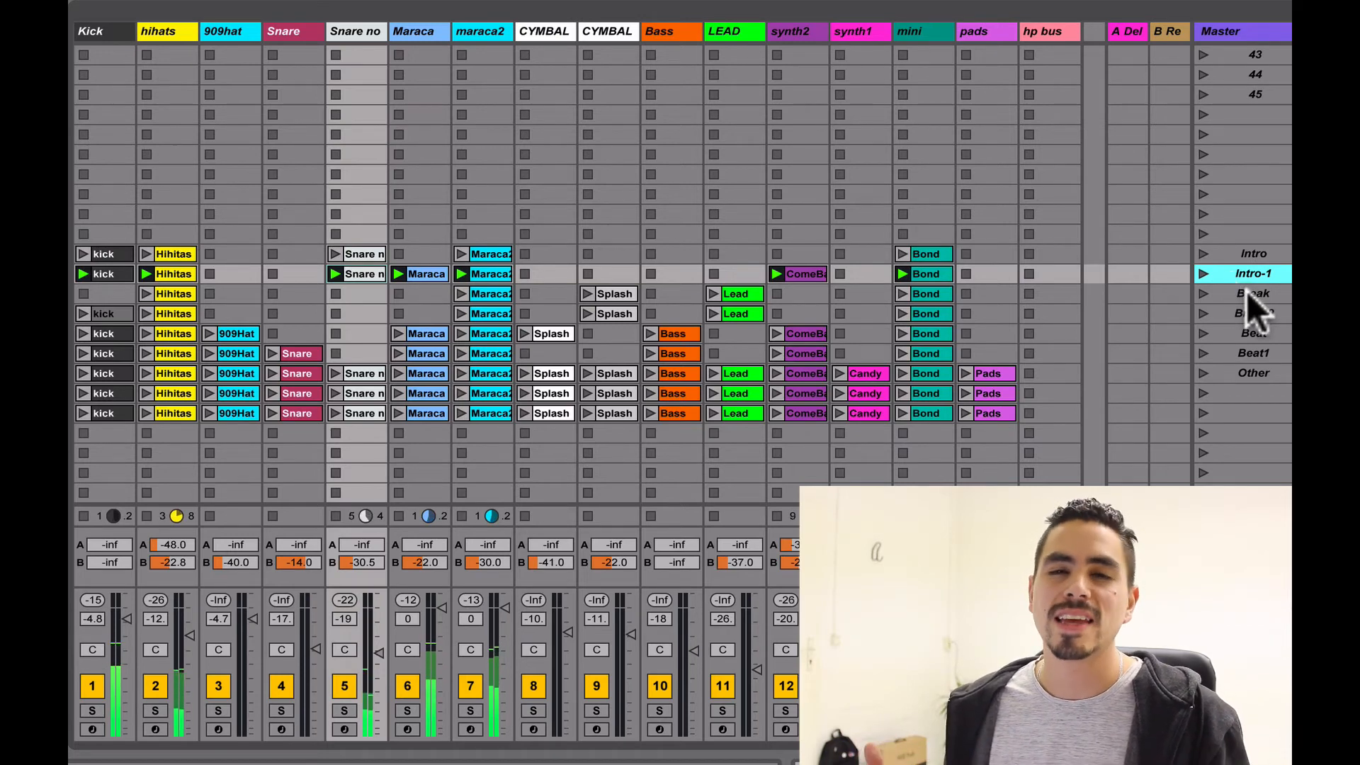
click(1247, 296)
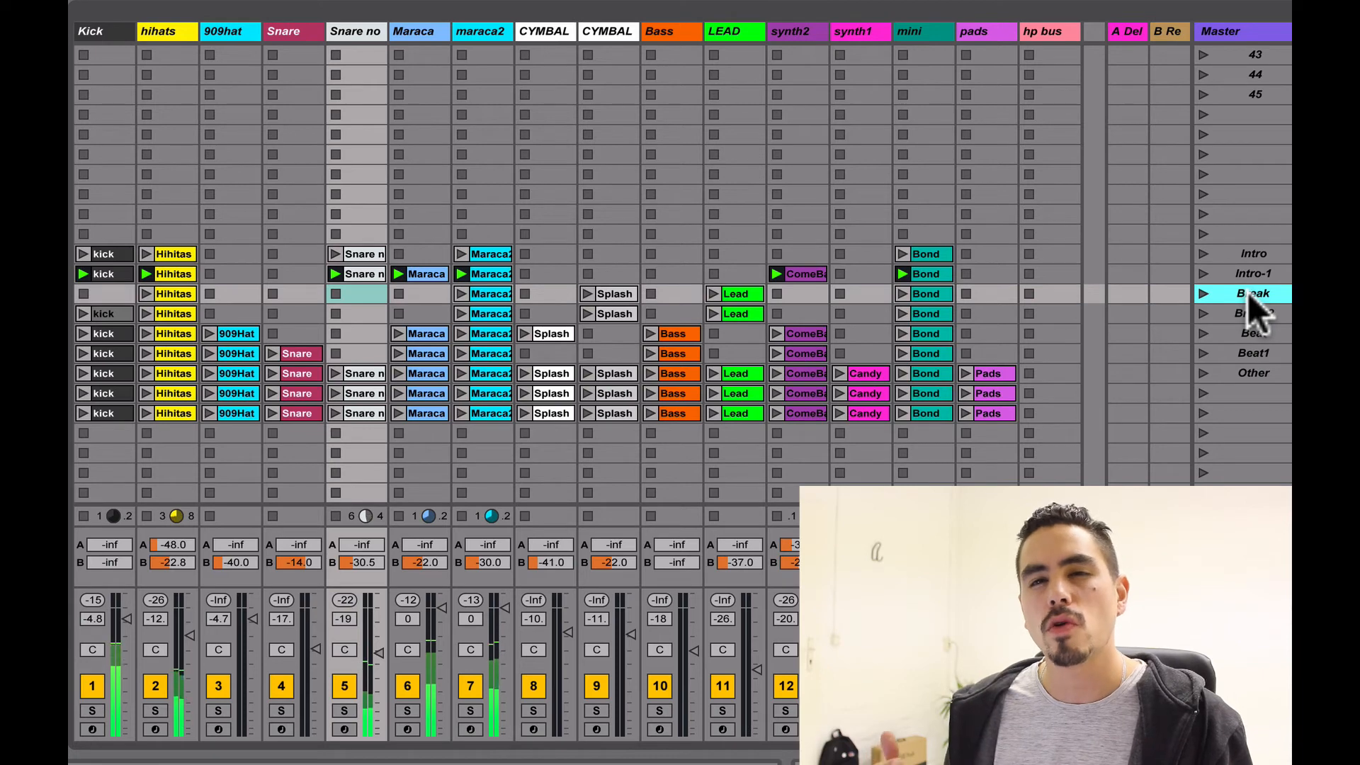
click(1203, 295)
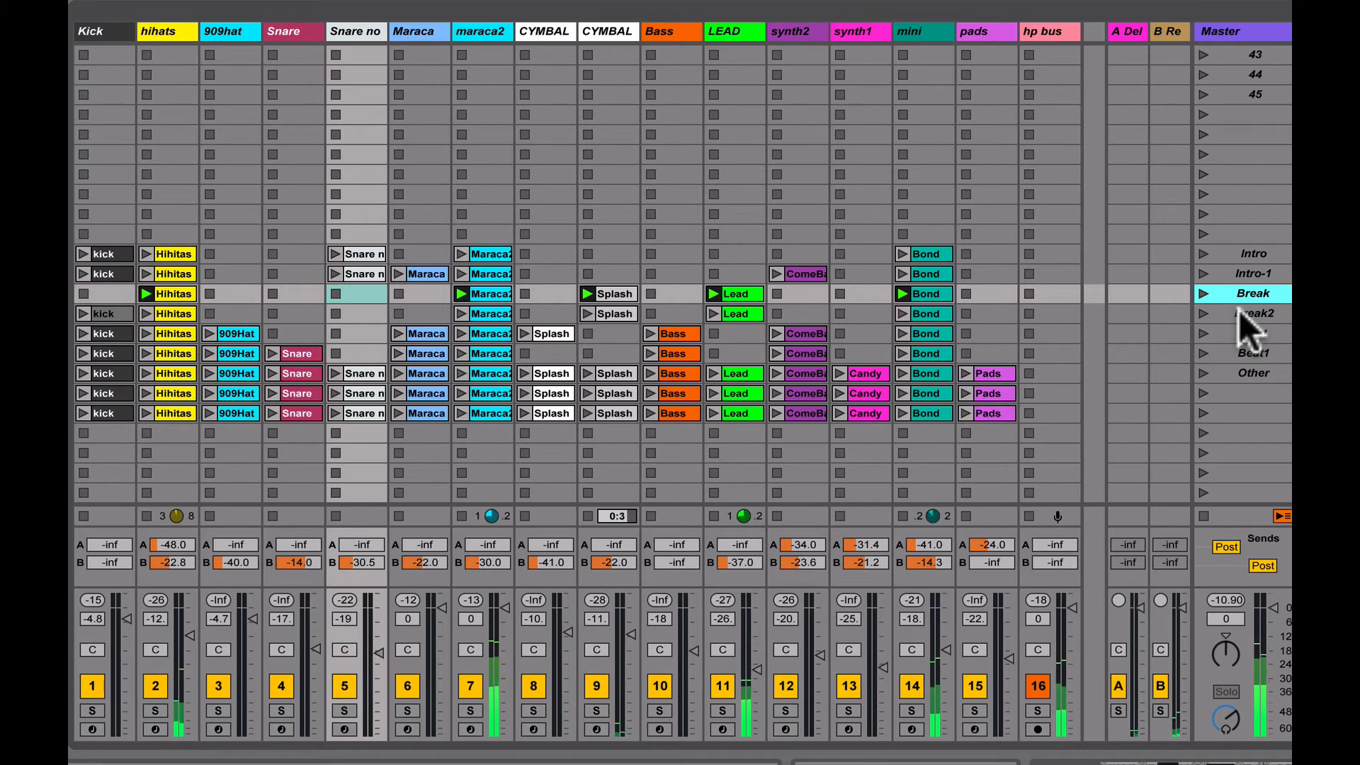
click(1238, 310)
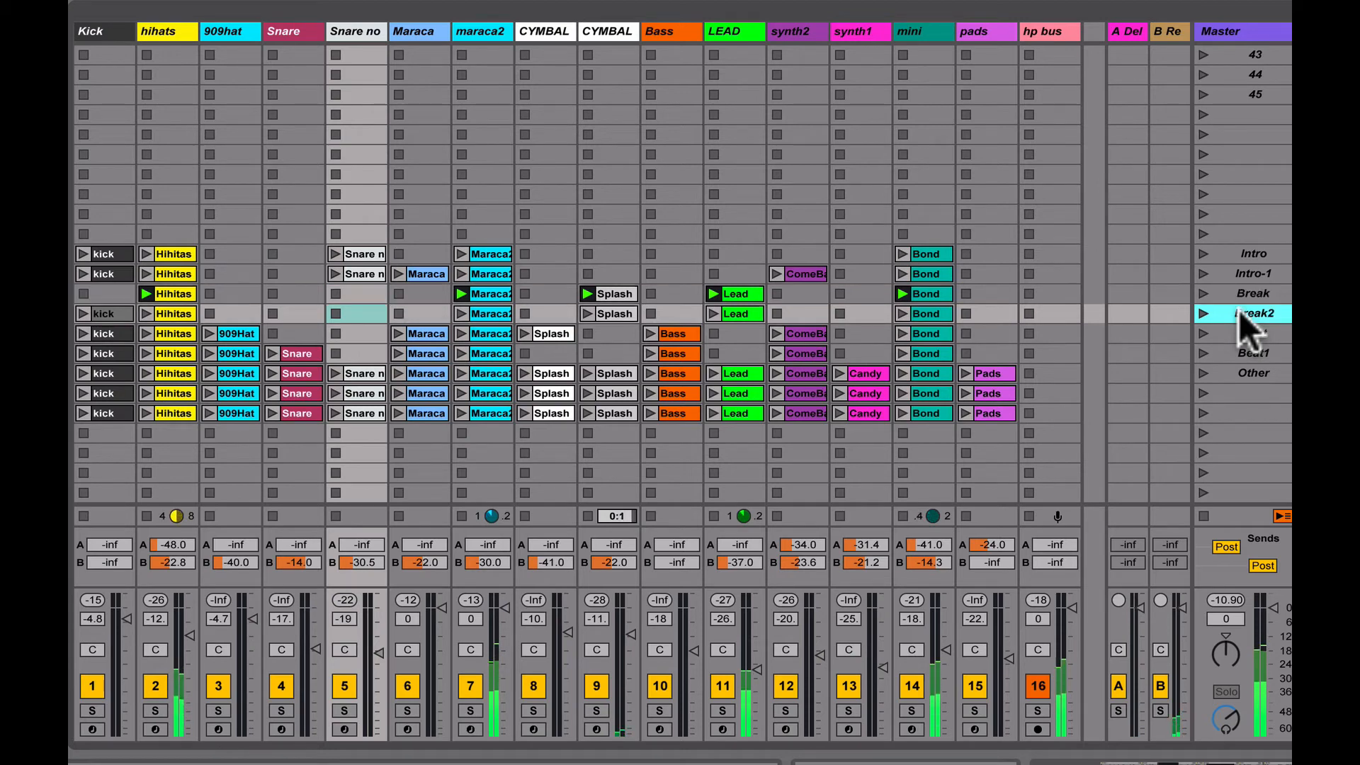
click(1203, 311)
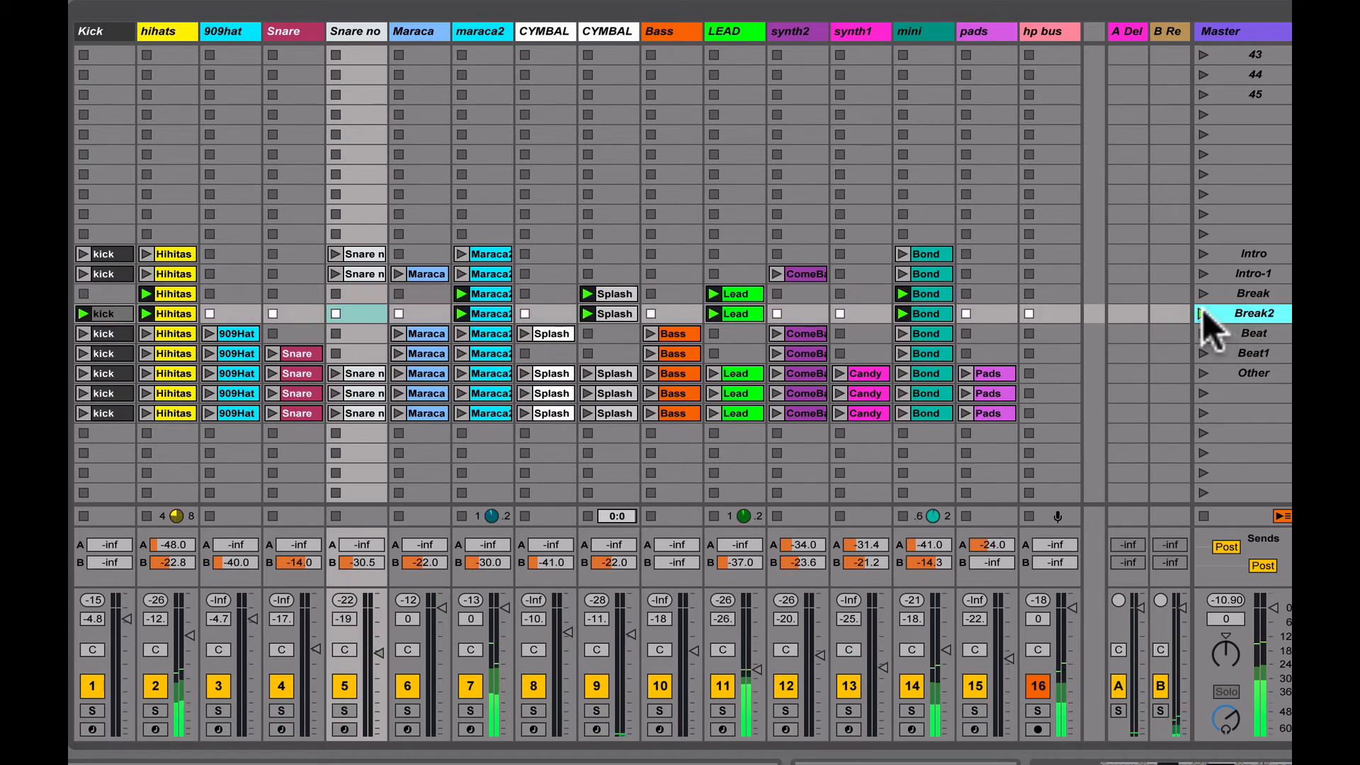
Stop the kick track and continue the audition with the Beat and Beat1 scenes.
click(1241, 330)
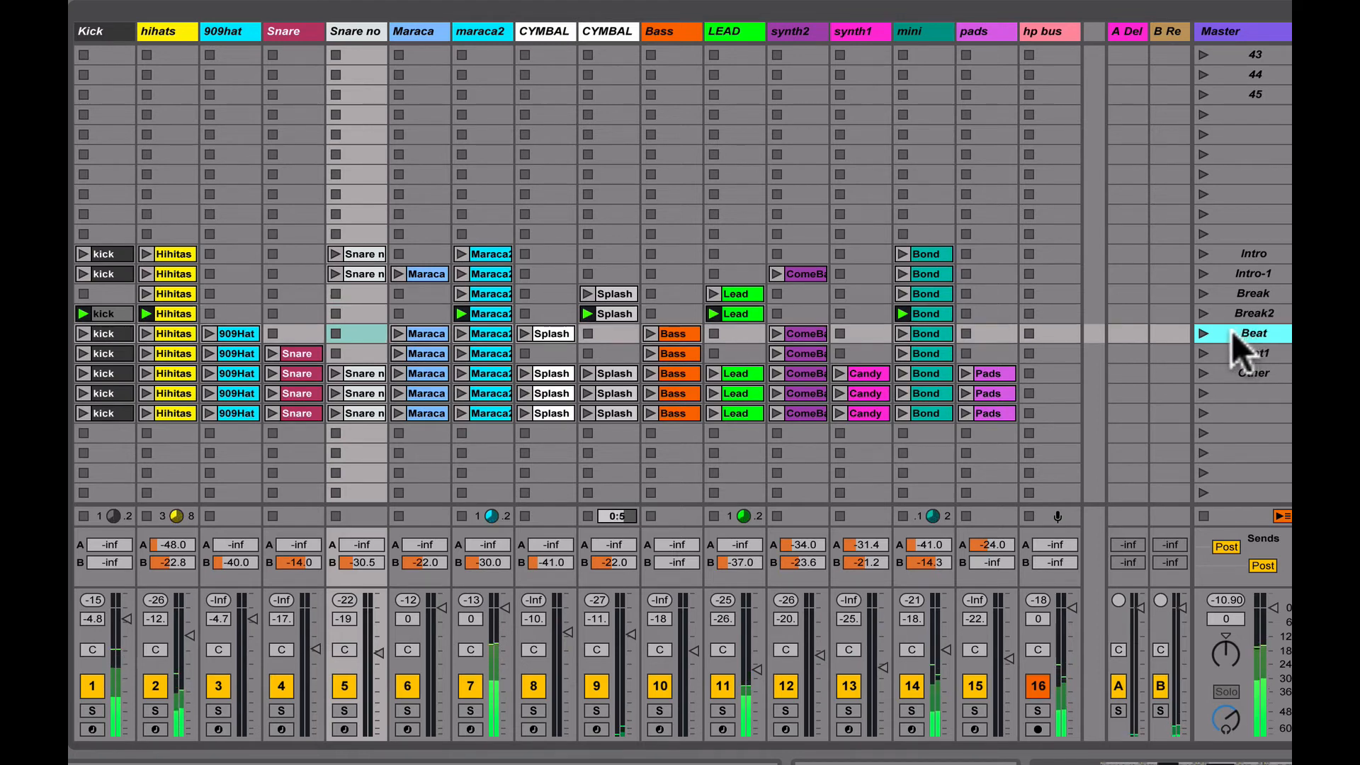
click(83, 234)
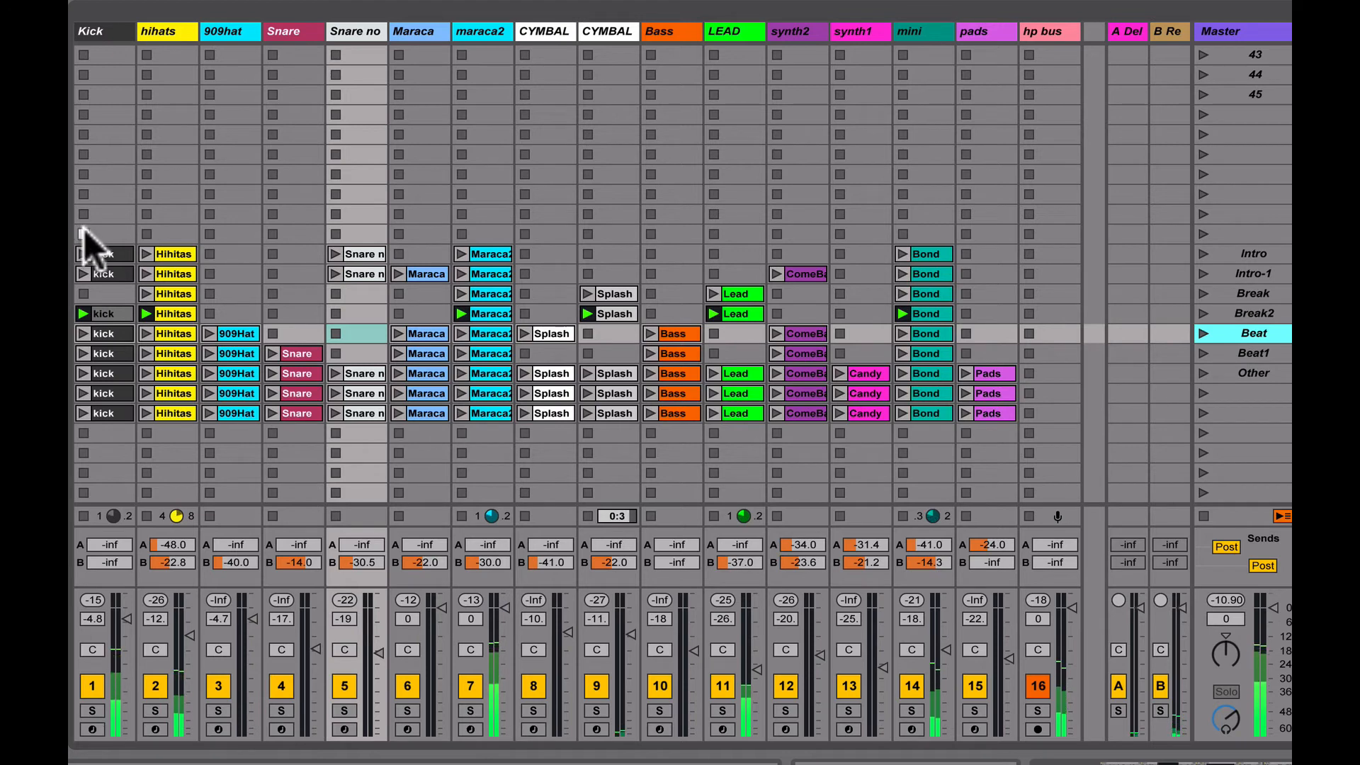
click(1204, 332)
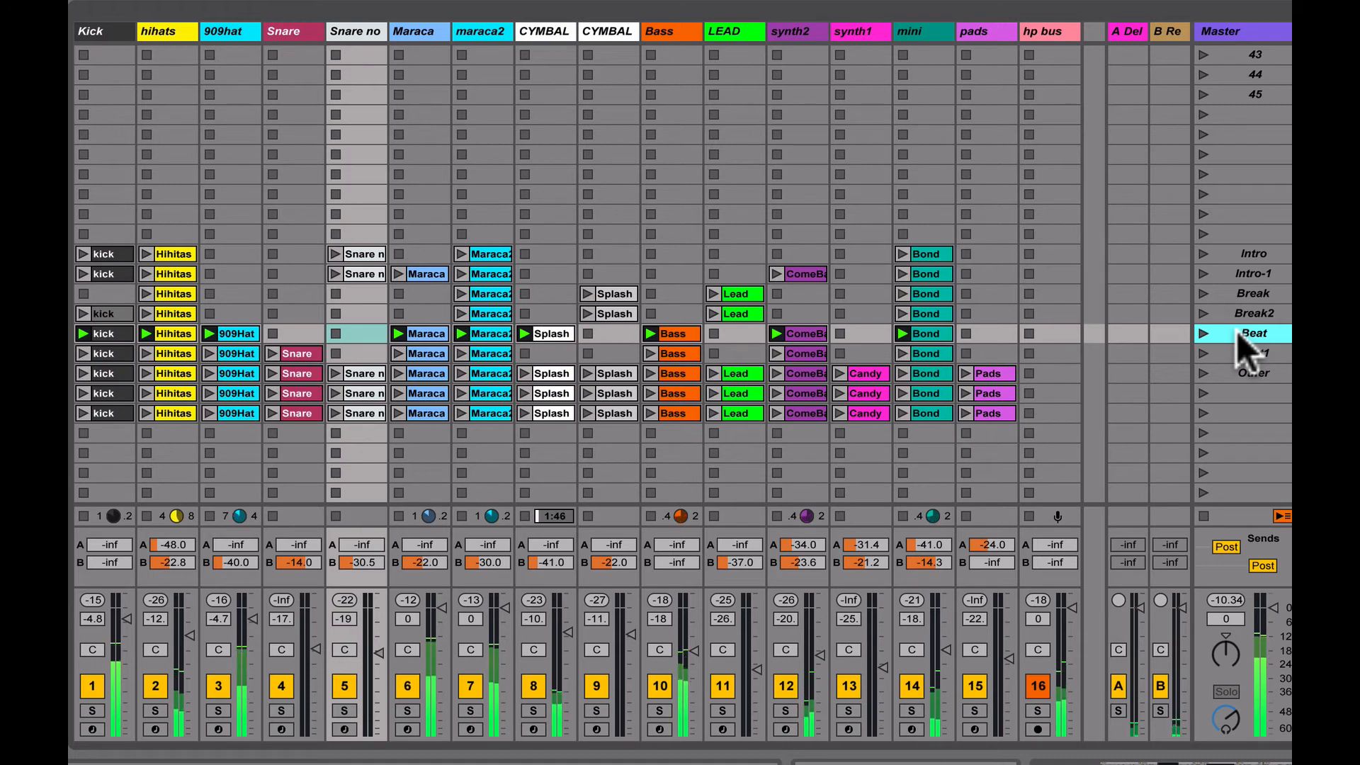
click(1204, 351)
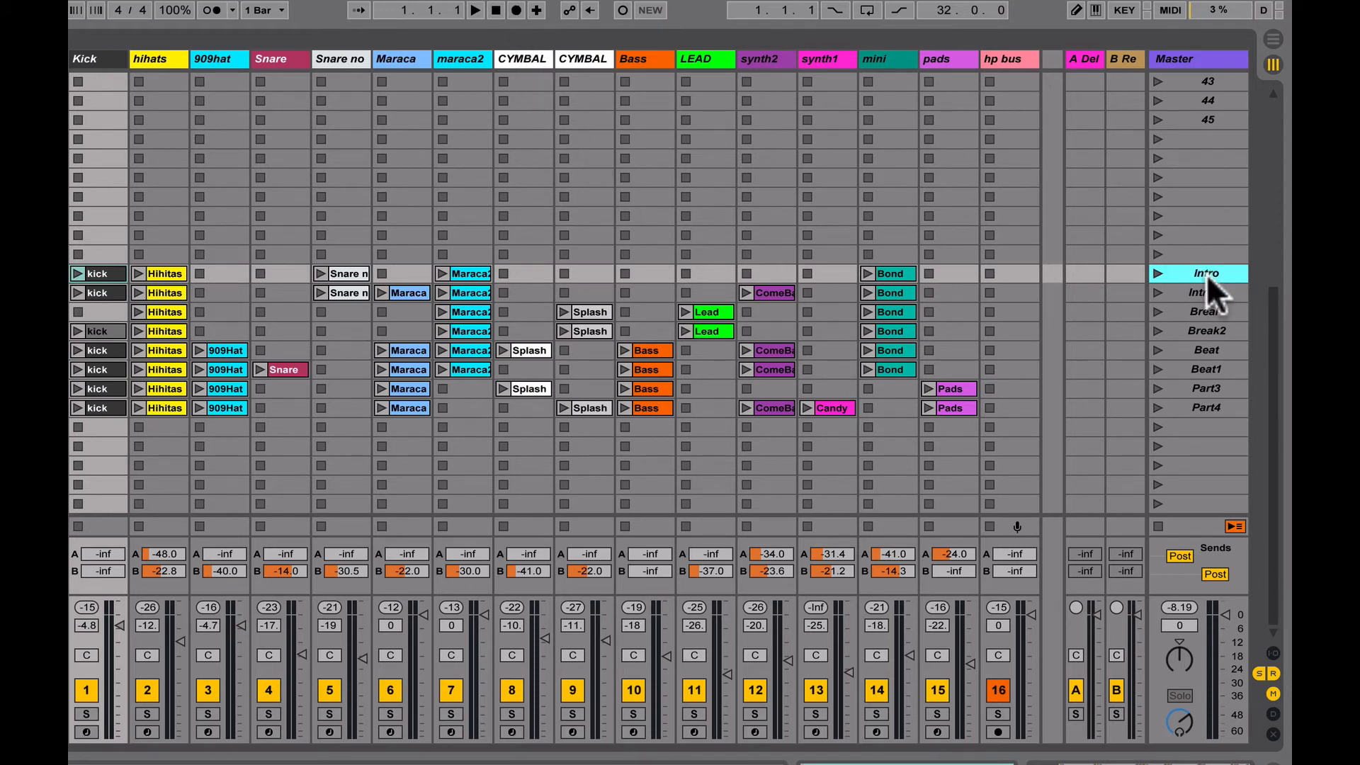
Record the Intro scene into the arrangement, followed by Intro-1 at bar 9, checking the recorded clips in Arrangement View.
click(517, 10)
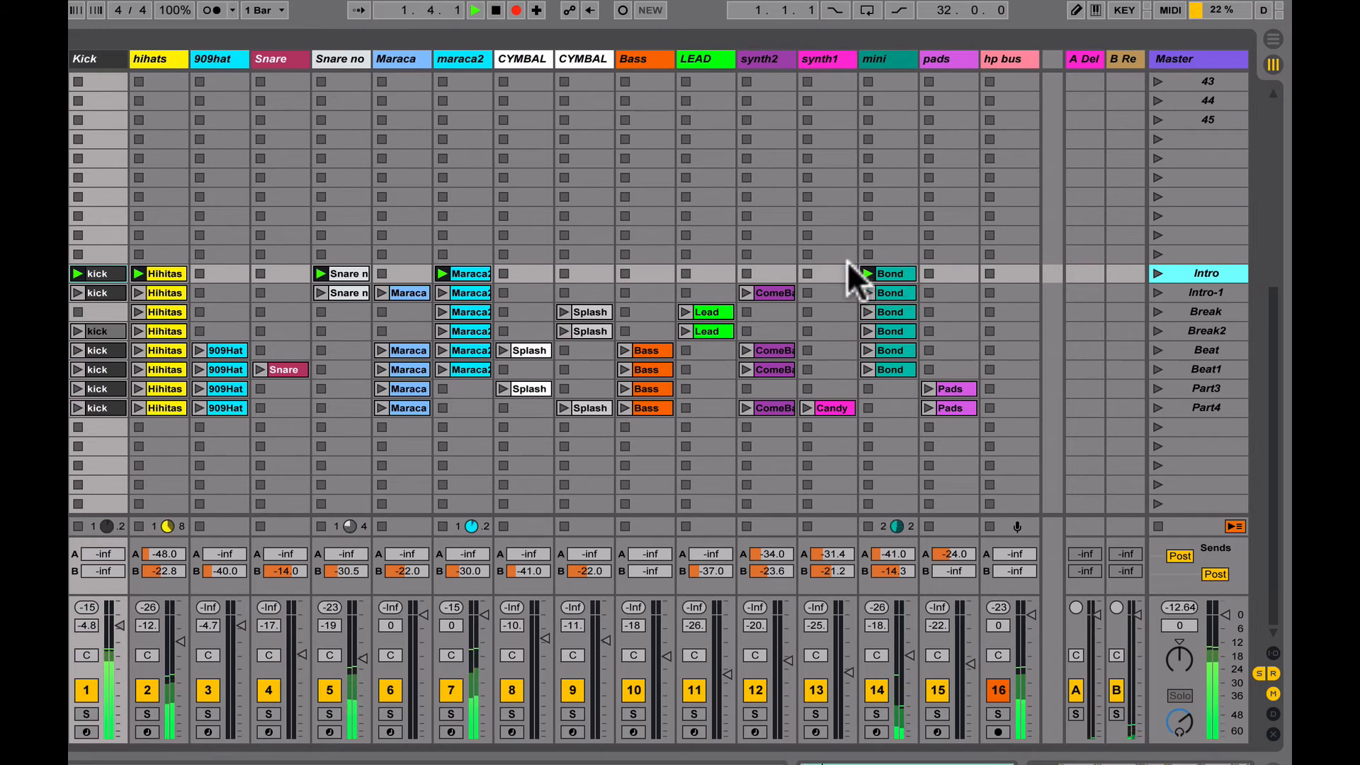
key(Tab)
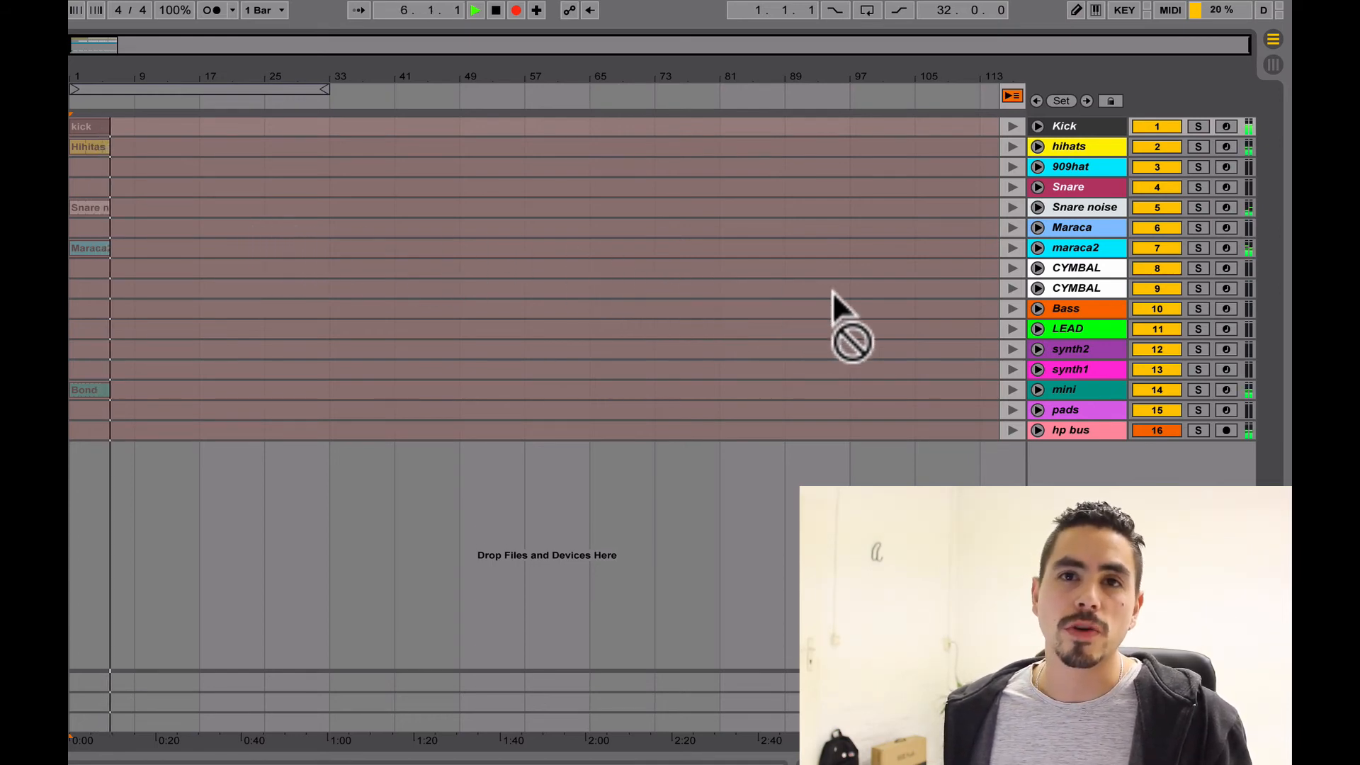
key(Tab)
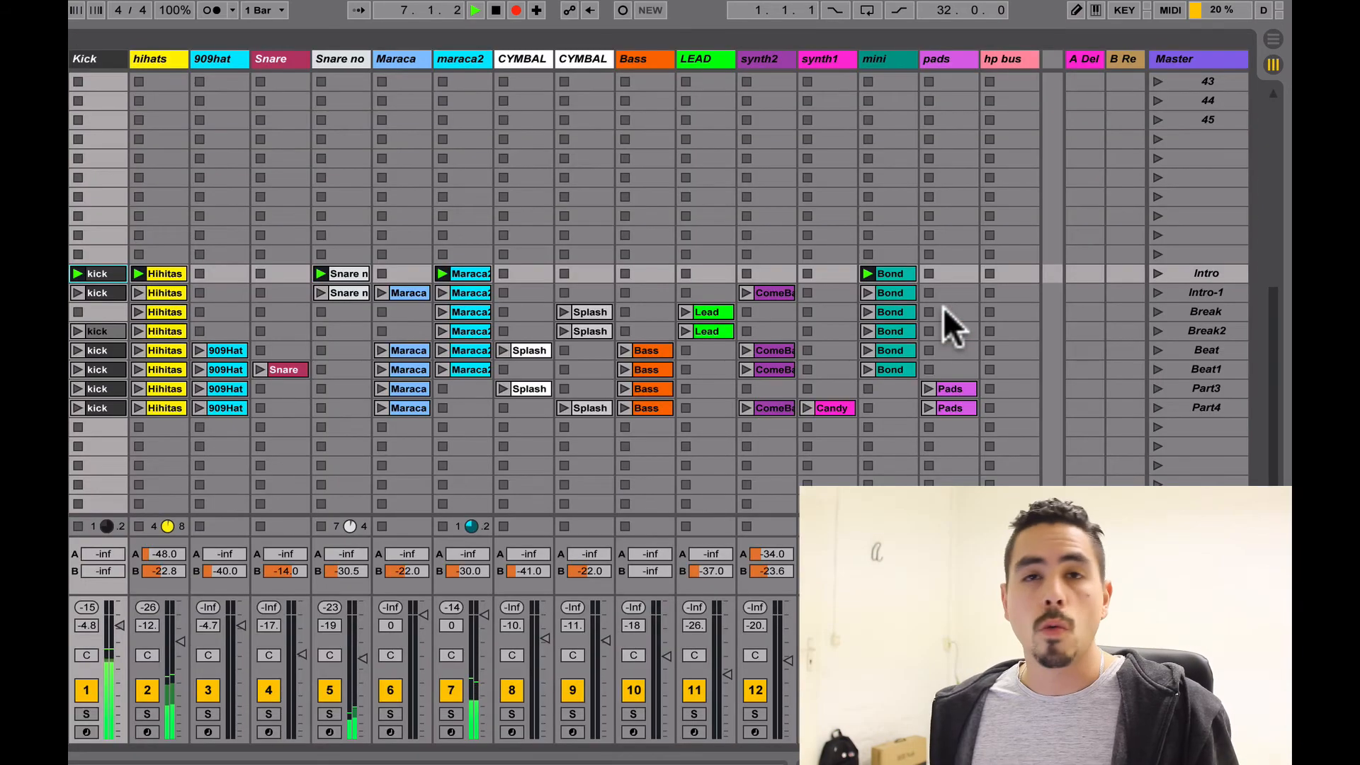
click(1154, 292)
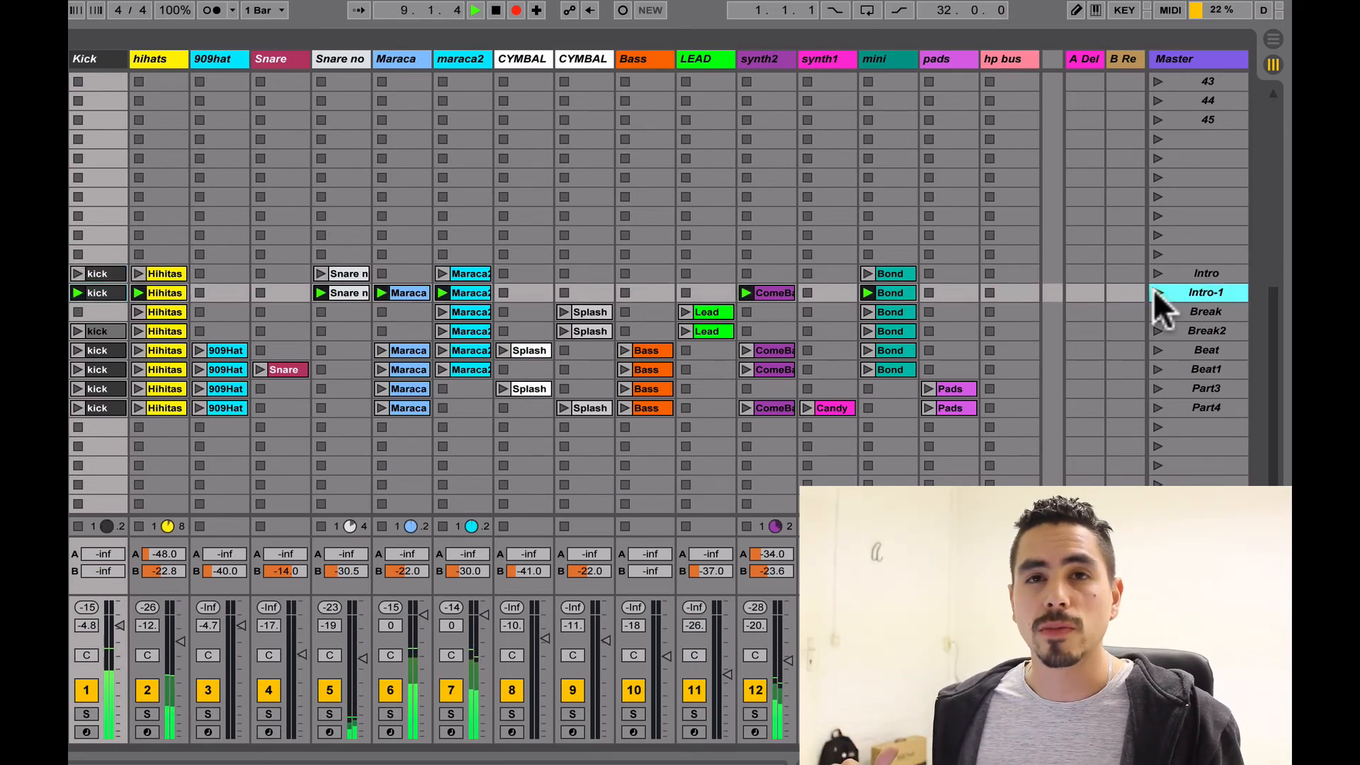
key(Tab)
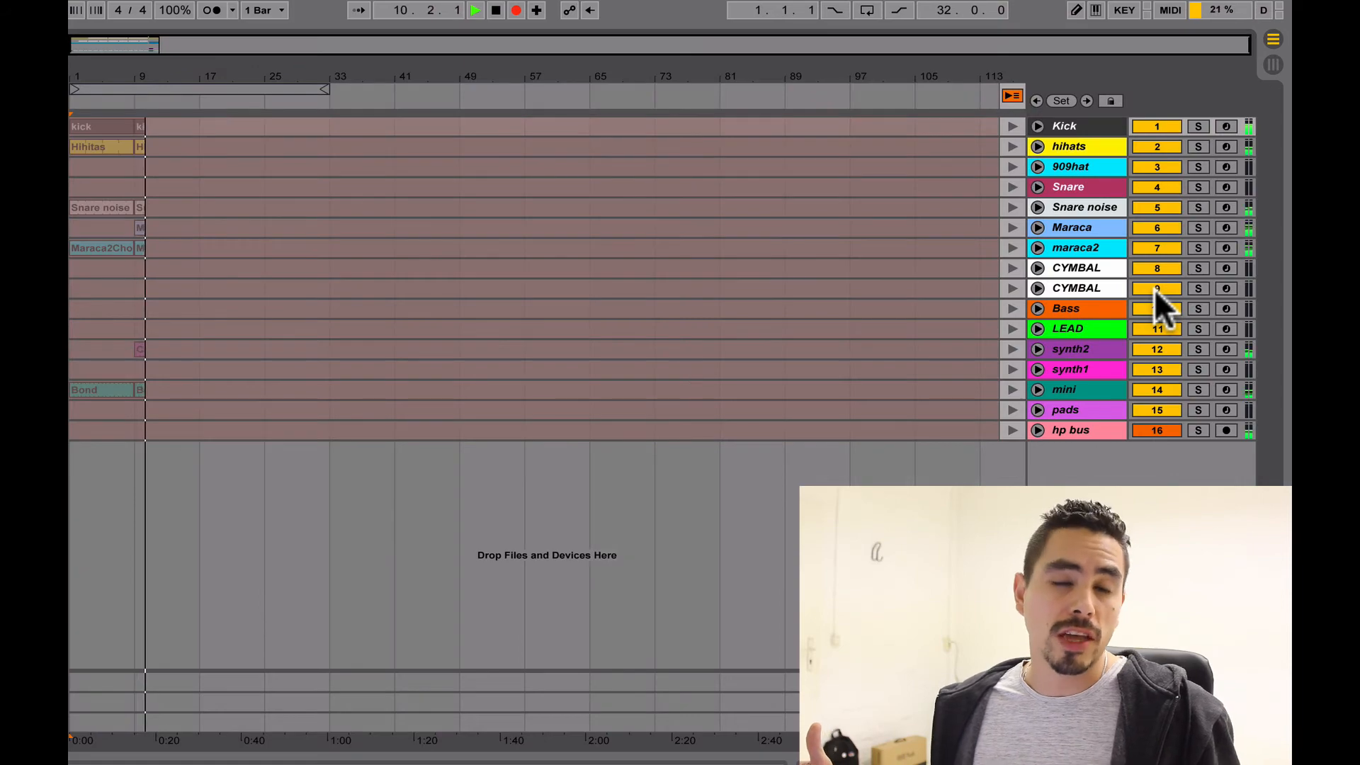